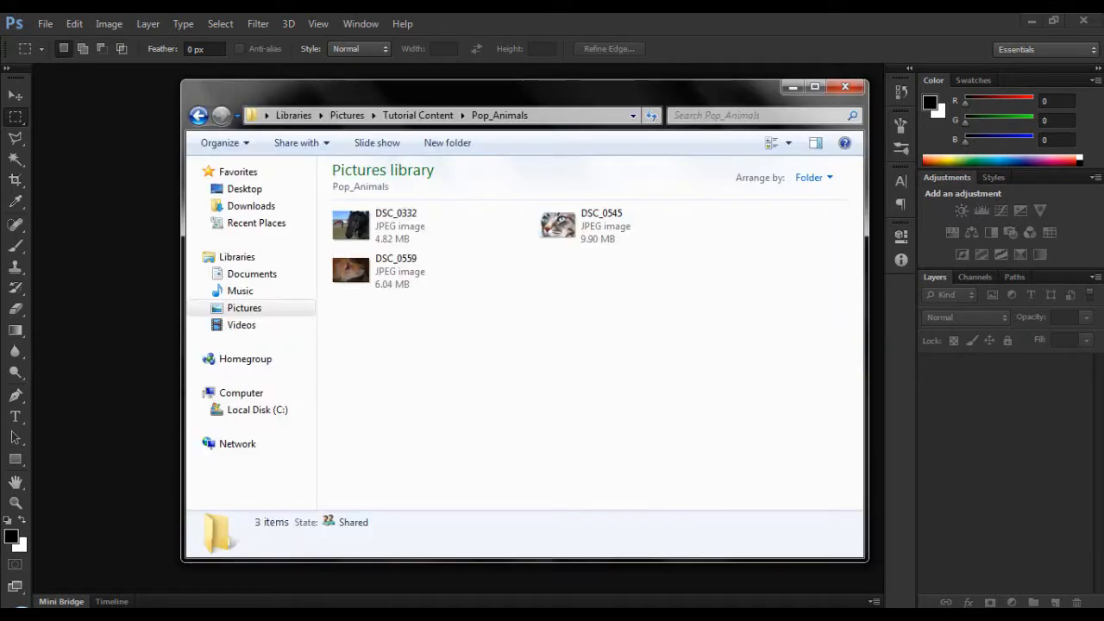
Step: Preview the horse, cat and dog photos in the Pop_Animals folder, and close the viewer
left_click(406, 239)
left_click(384, 285)
left_click(538, 236)
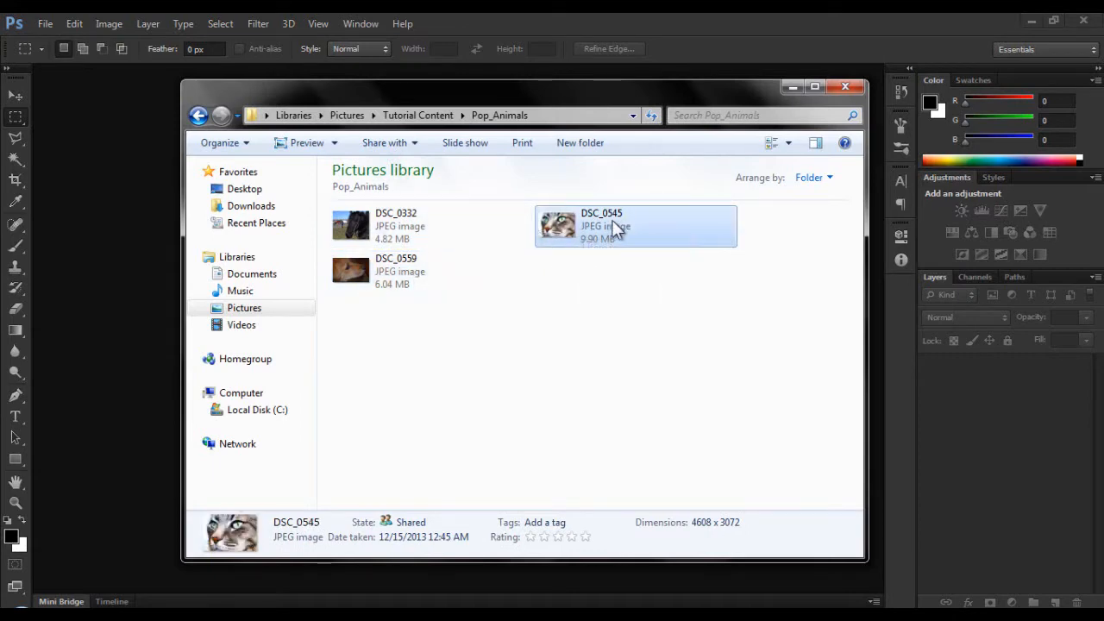
right_click(407, 288)
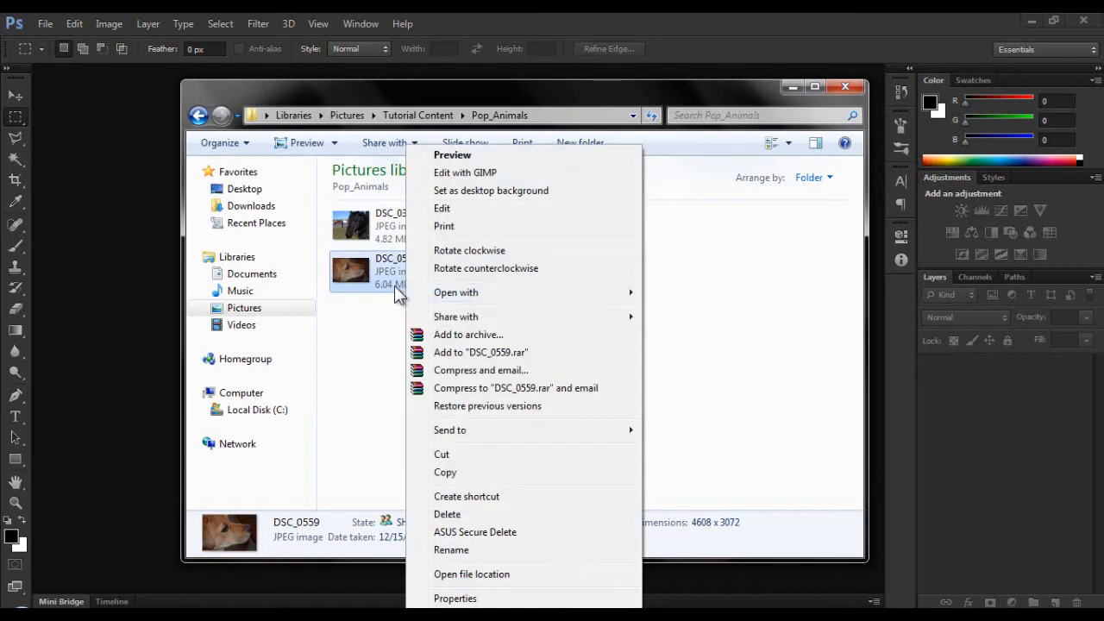
left_click(388, 284)
left_click(399, 235)
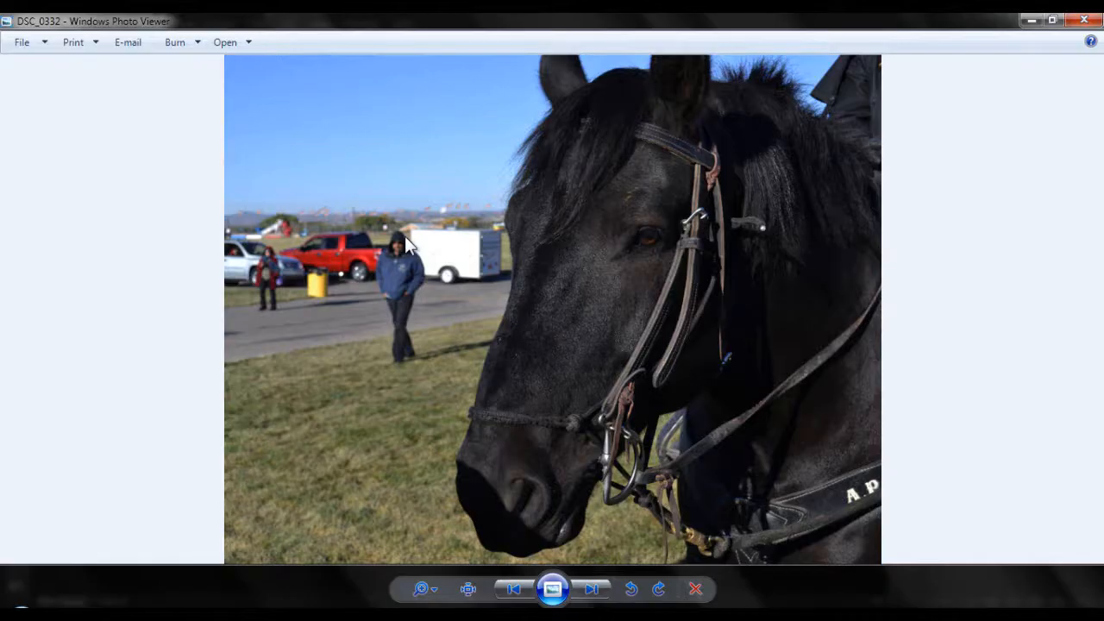
key("Right")
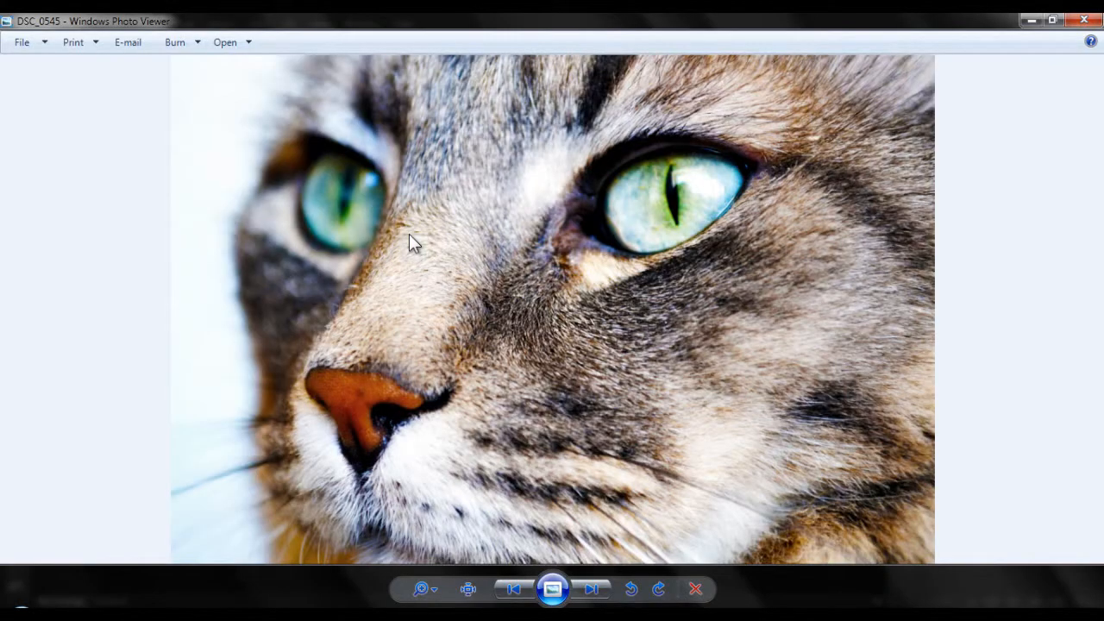
key("Right")
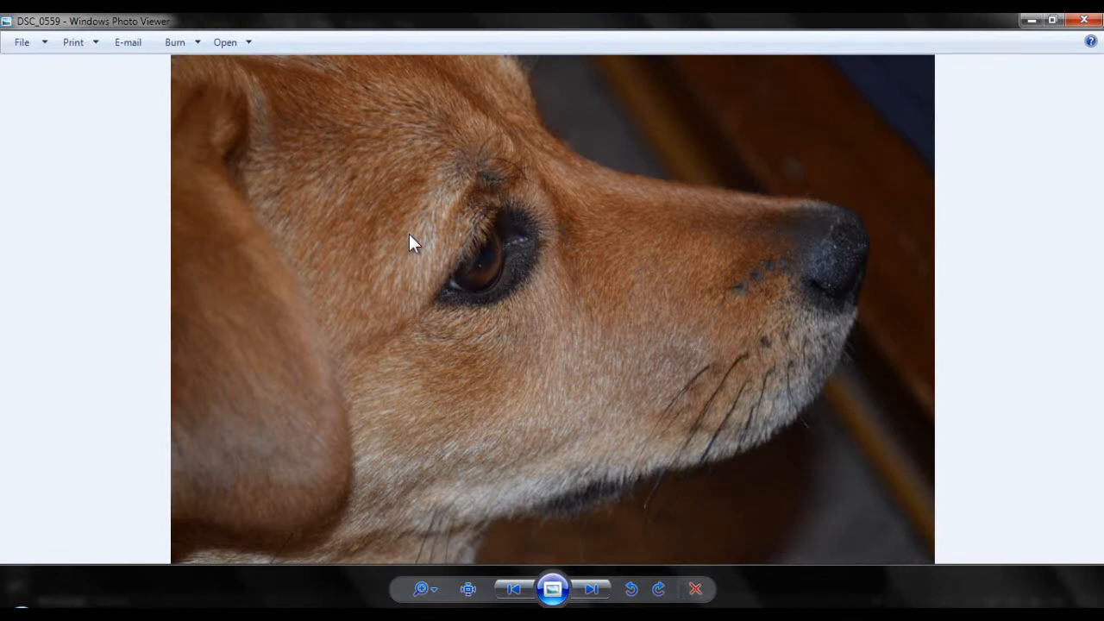
key("Left")
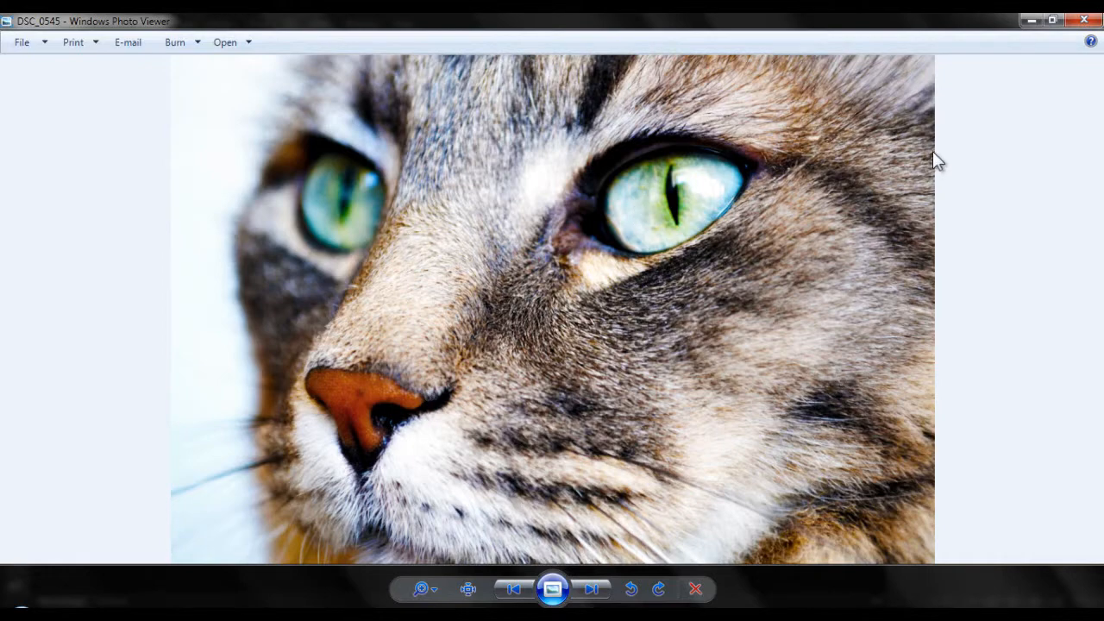
left_click(1084, 19)
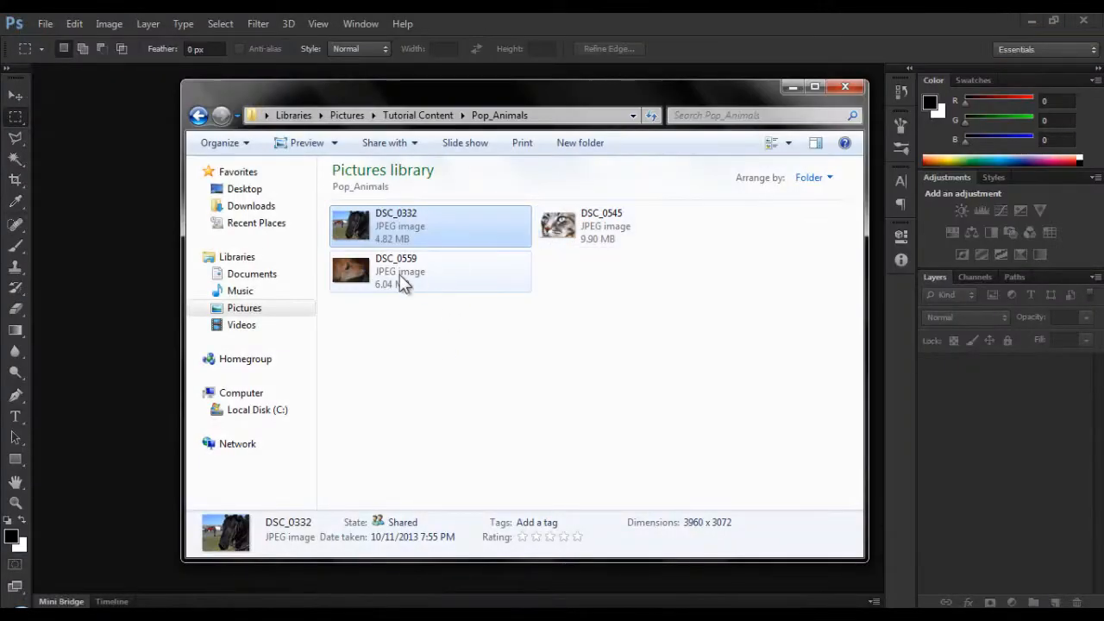
Step: Open the dog photo DSC_0559 from the Pop_Animals folder in Photoshop
left_click(399, 273)
left_click(591, 233)
right_click(442, 288)
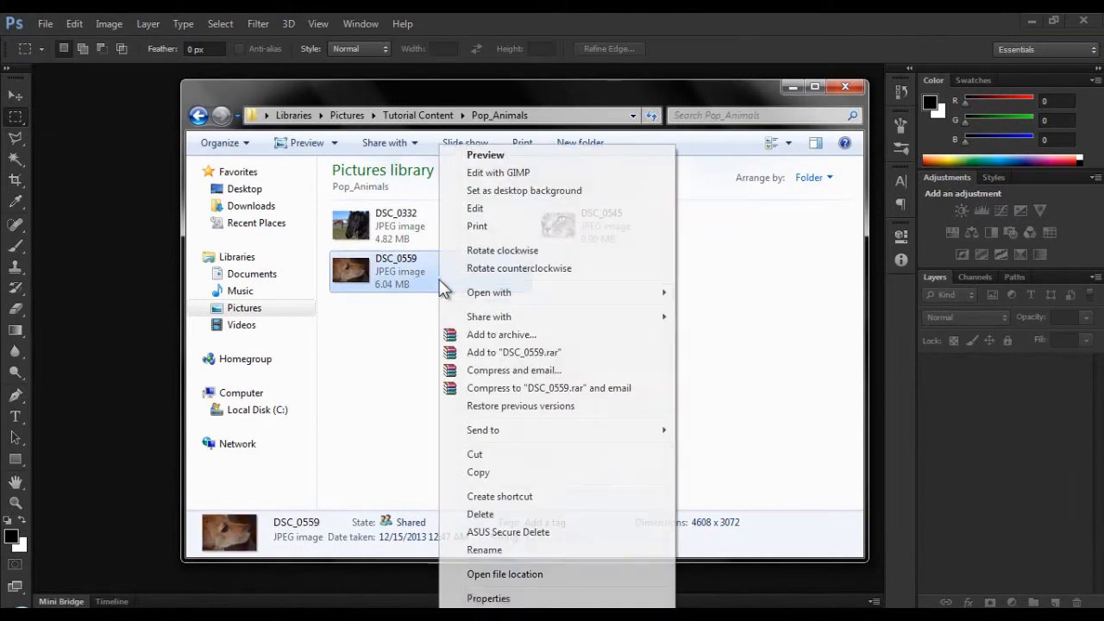
mouse_move(512, 294)
left_click(729, 306)
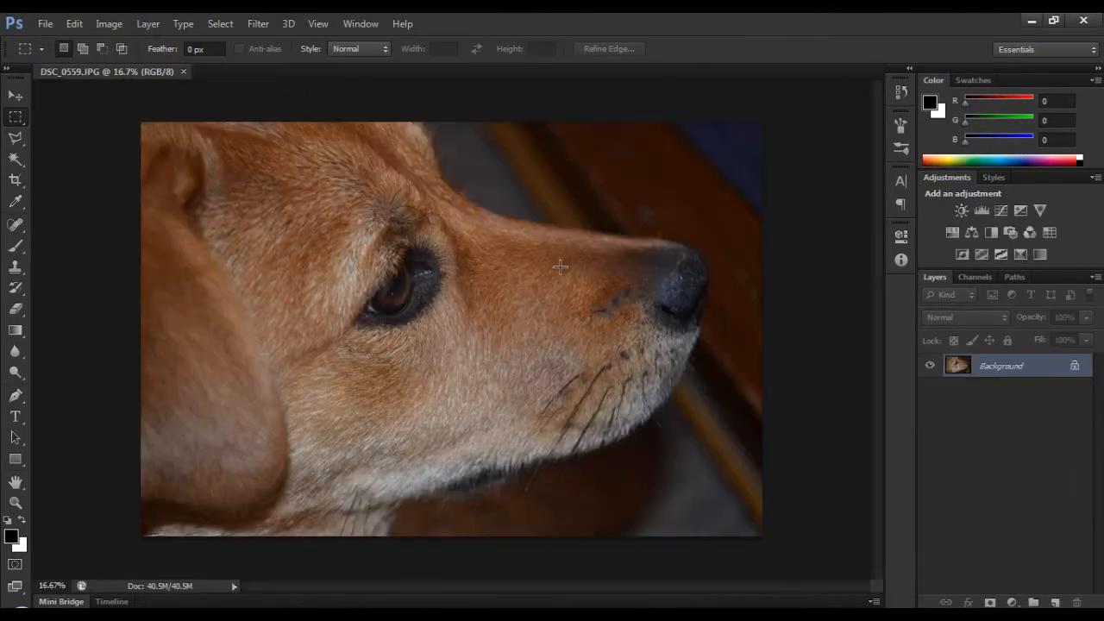
Step: Convert the locked Background into a regular layer with the default name Layer 0
left_click(13, 97)
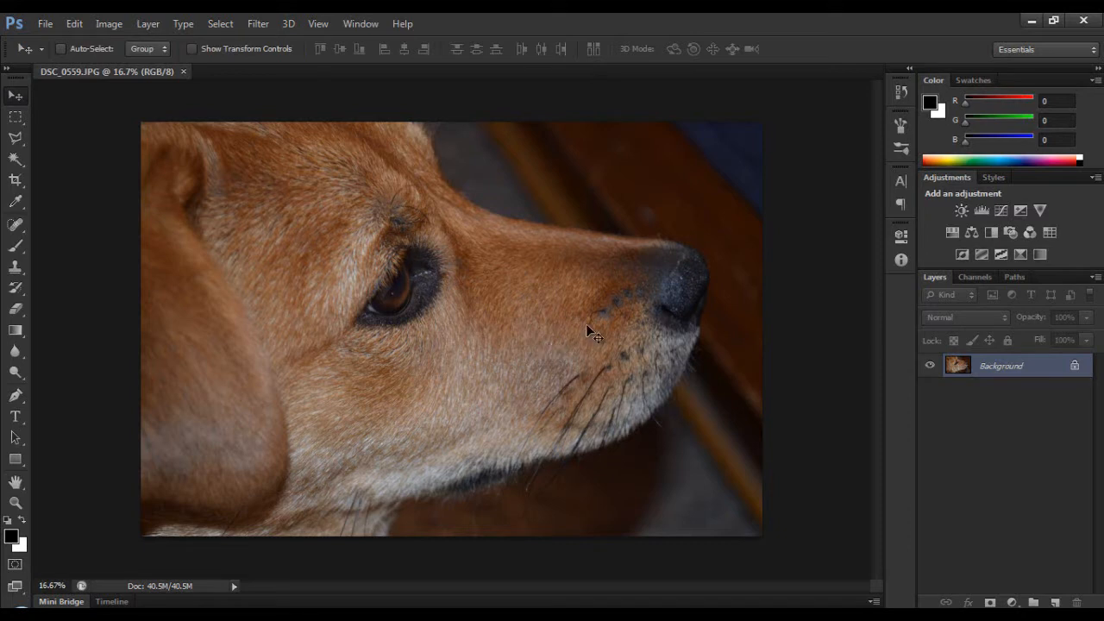
double_click(1040, 369)
key("Return")
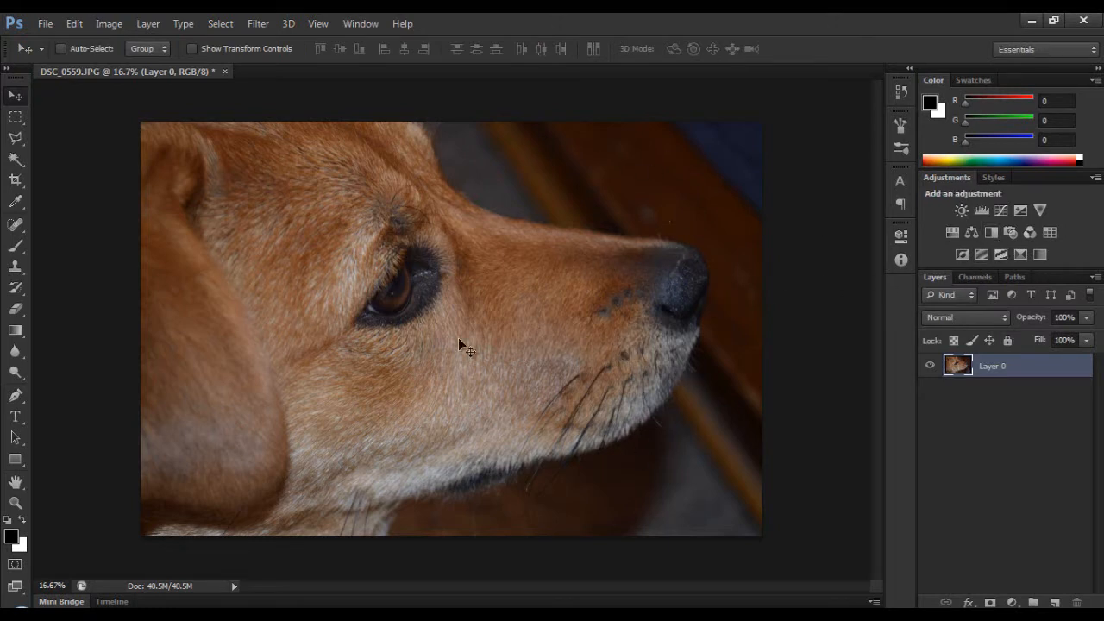
Step: Try a Black & White adjustment layer over the dog photo and delete it
left_click(991, 231)
left_click(856, 226)
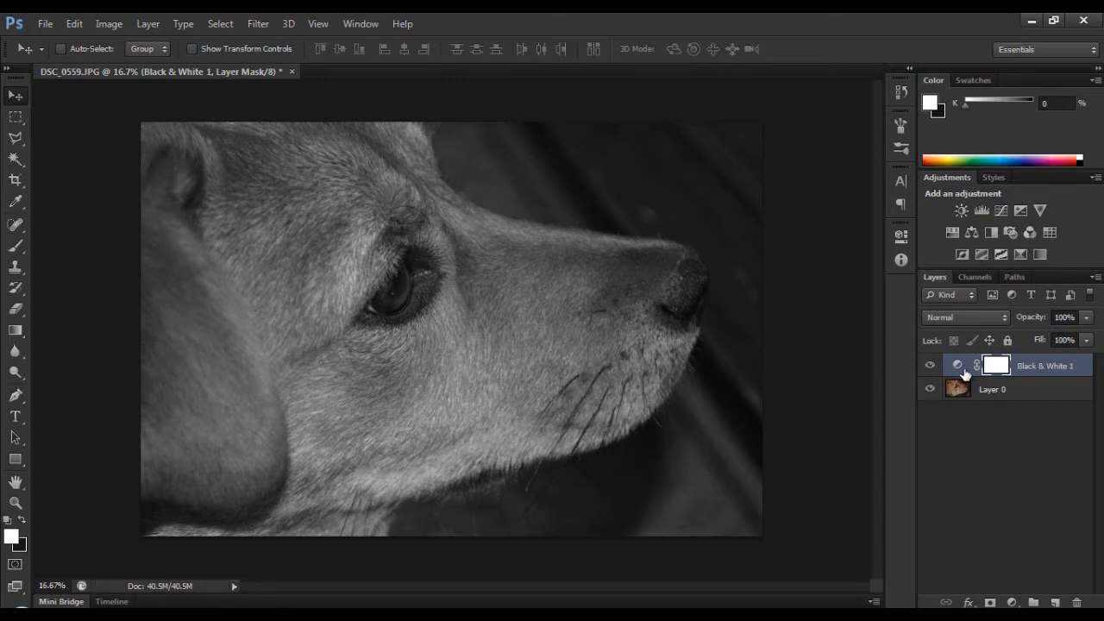
left_click(1032, 362)
key("Delete")
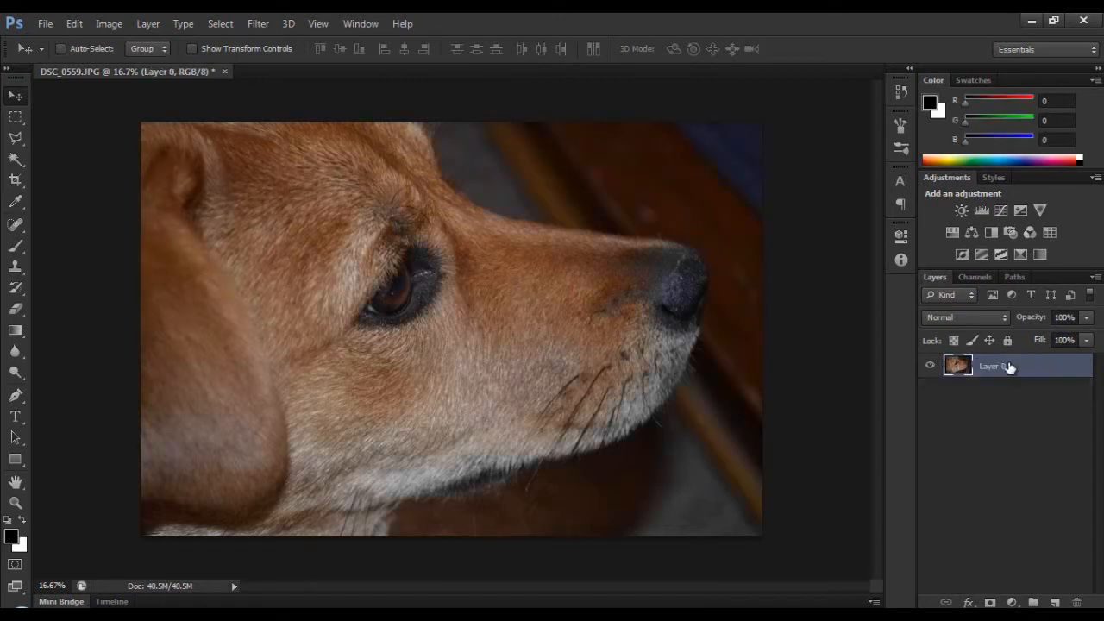
Step: Add a Threshold adjustment layer over Layer 0 and lower its level until most of the dog's face is white
left_click(999, 252)
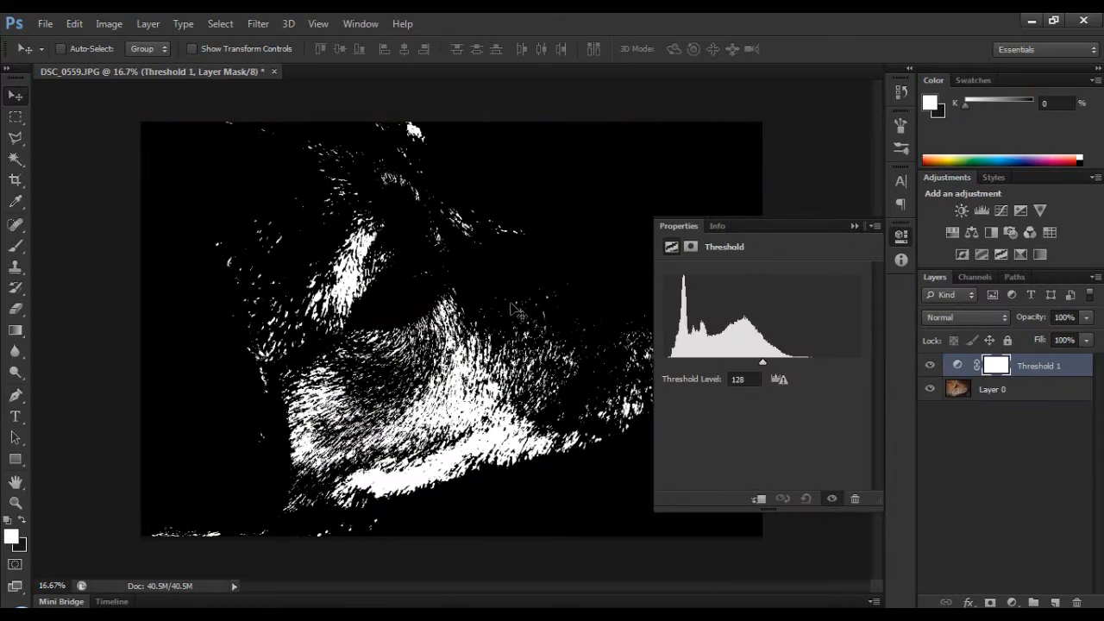
left_click_drag(759, 365, 733, 363)
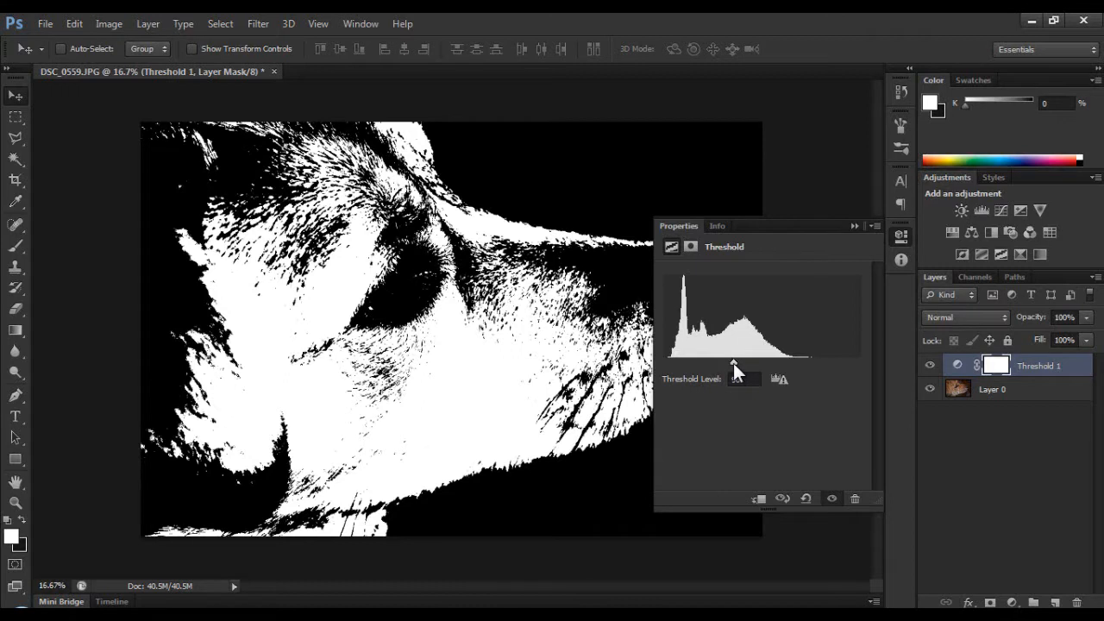
left_click(852, 226)
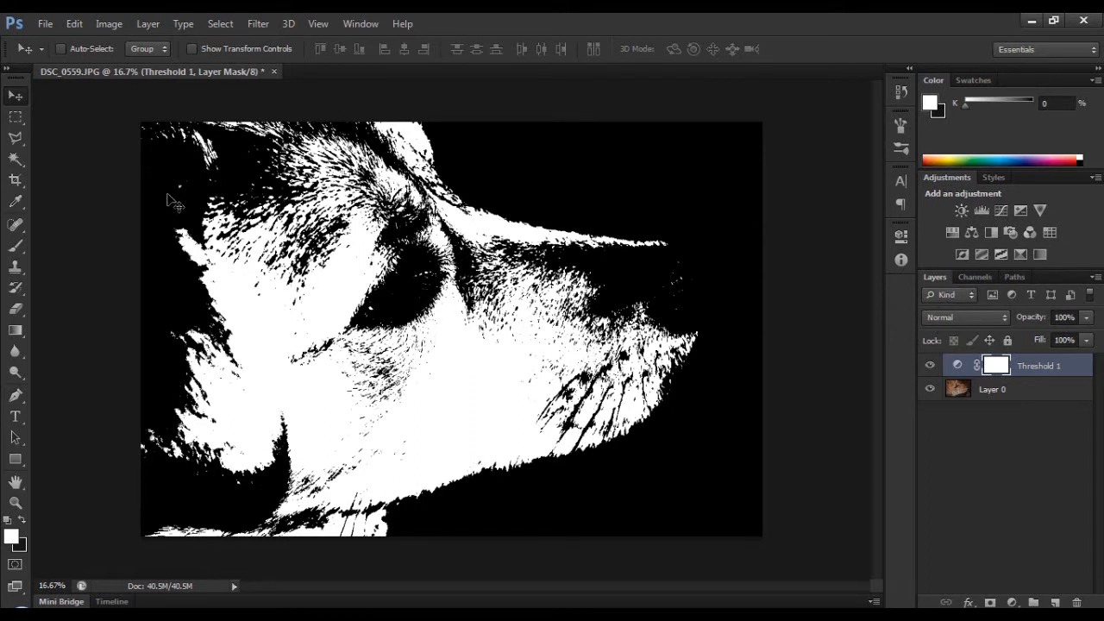
Step: Try selecting the white area of the dog's face with the Magic Wand, and clear the selection
left_click(17, 160)
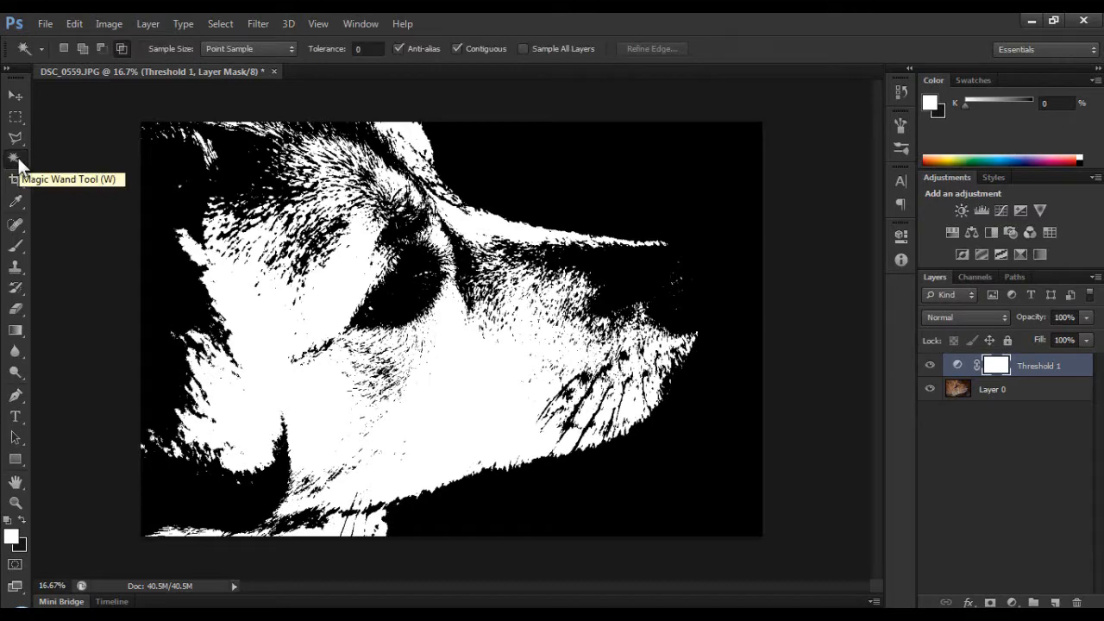
left_click(325, 292)
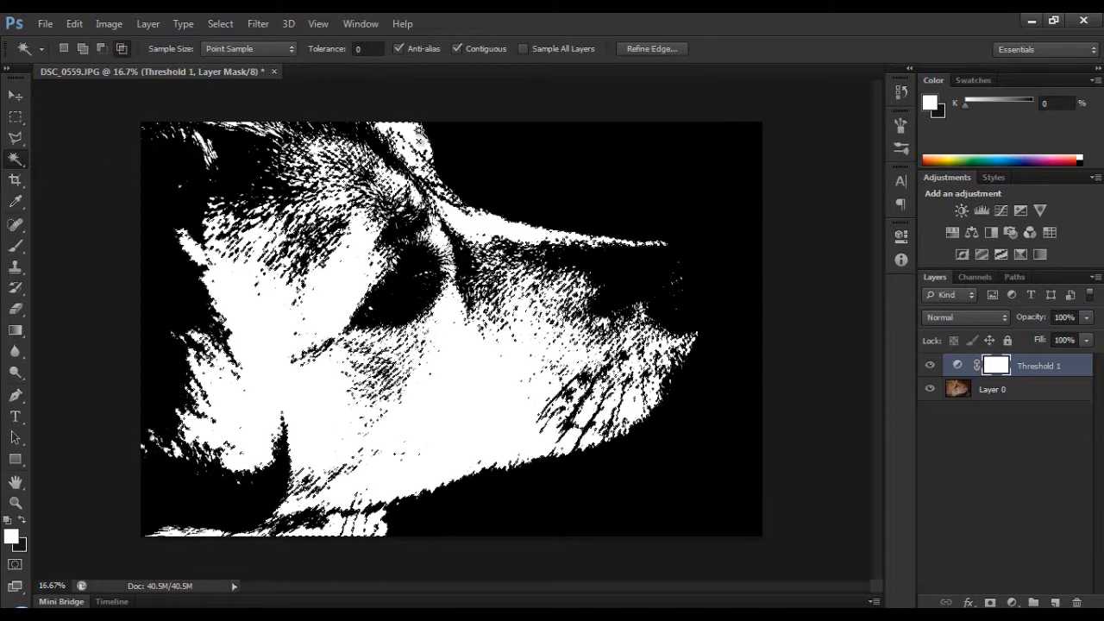
key("b")
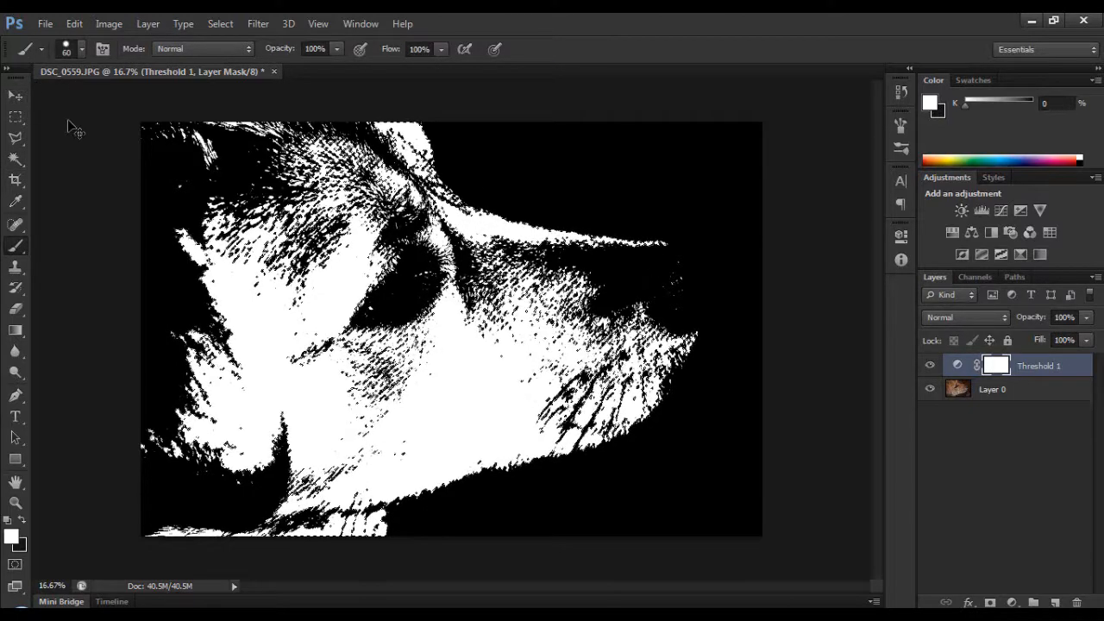
key("v")
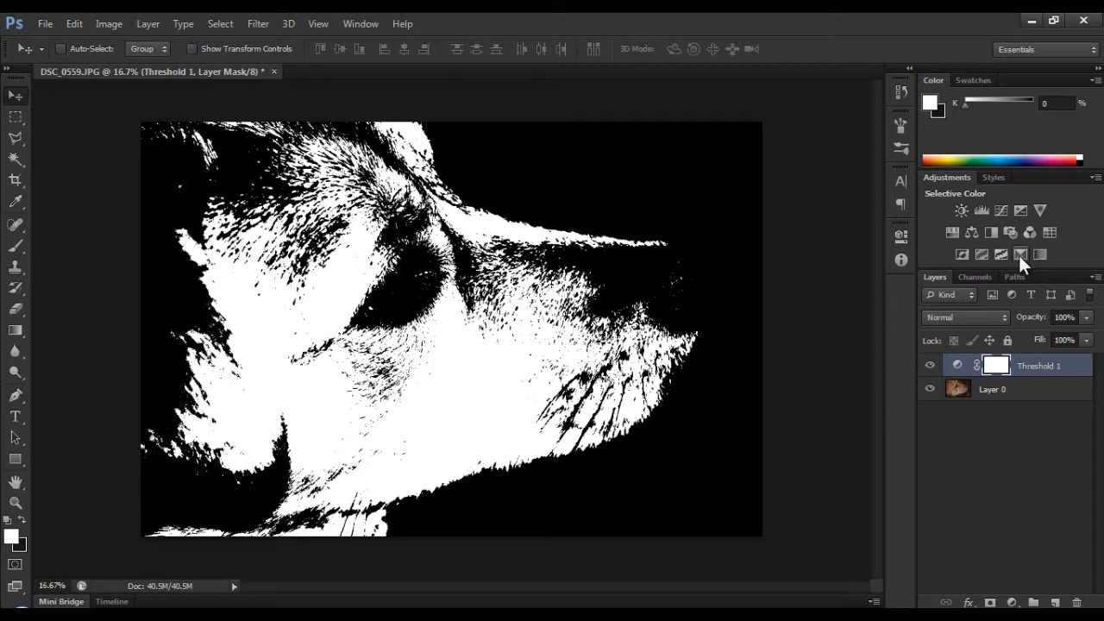
Step: Add a Selective Color adjustment layer and limit its mask to the white areas by sampling white with Color Range
left_click(1020, 253)
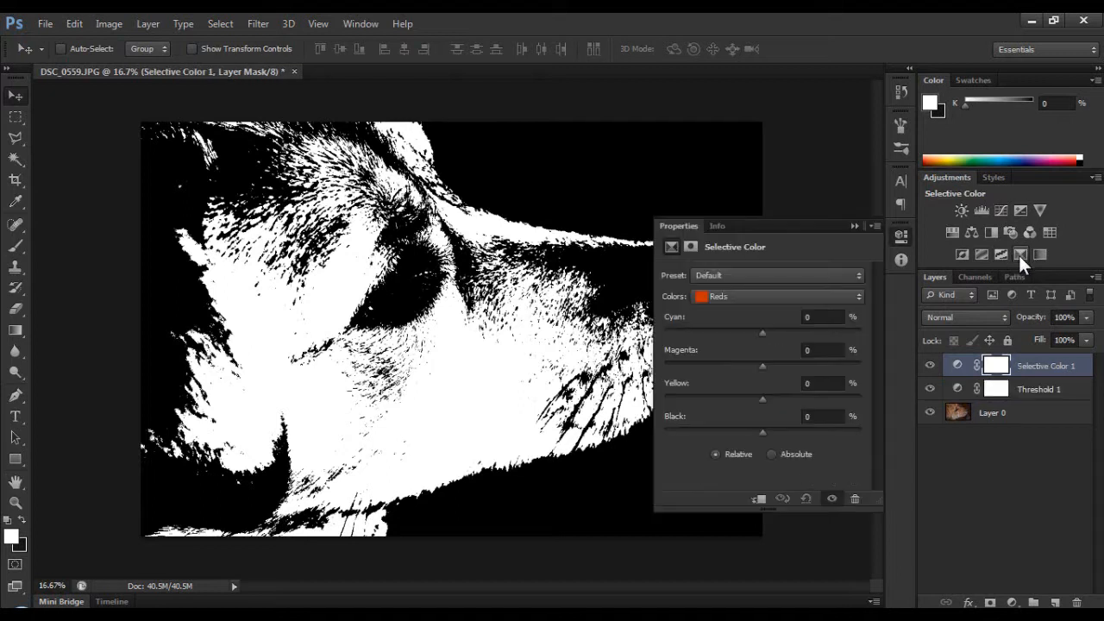
left_click(693, 247)
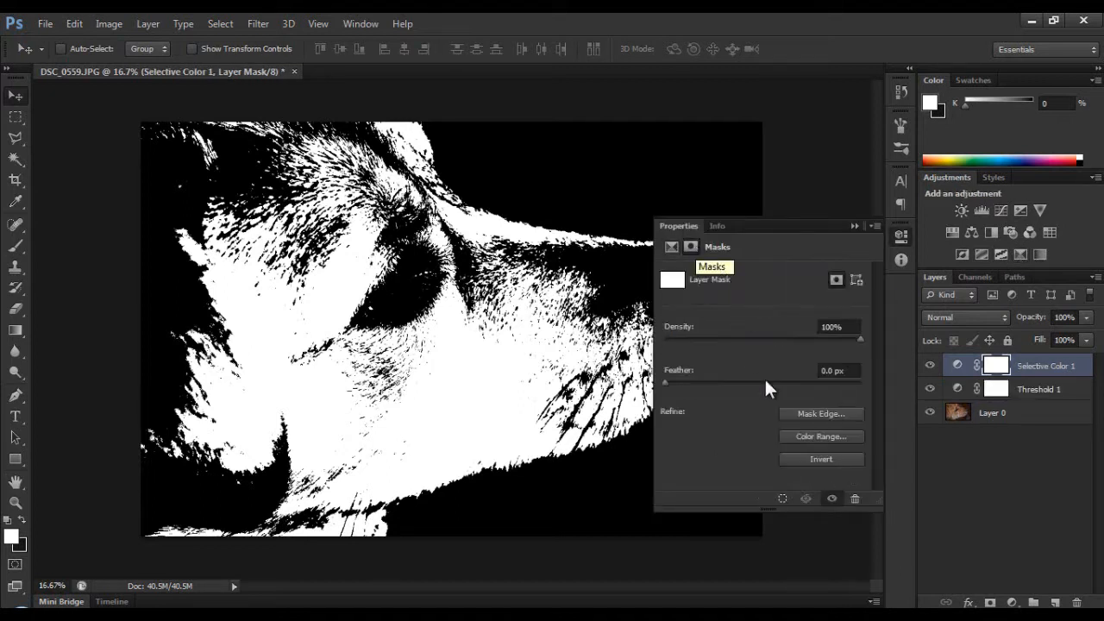
left_click(803, 434)
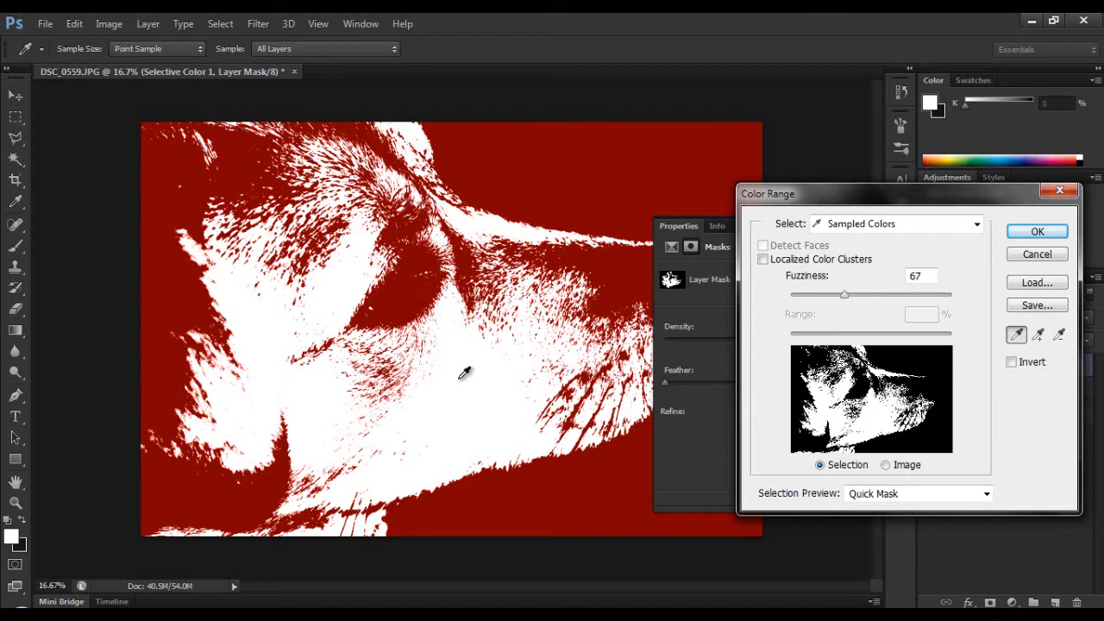
left_click(415, 294)
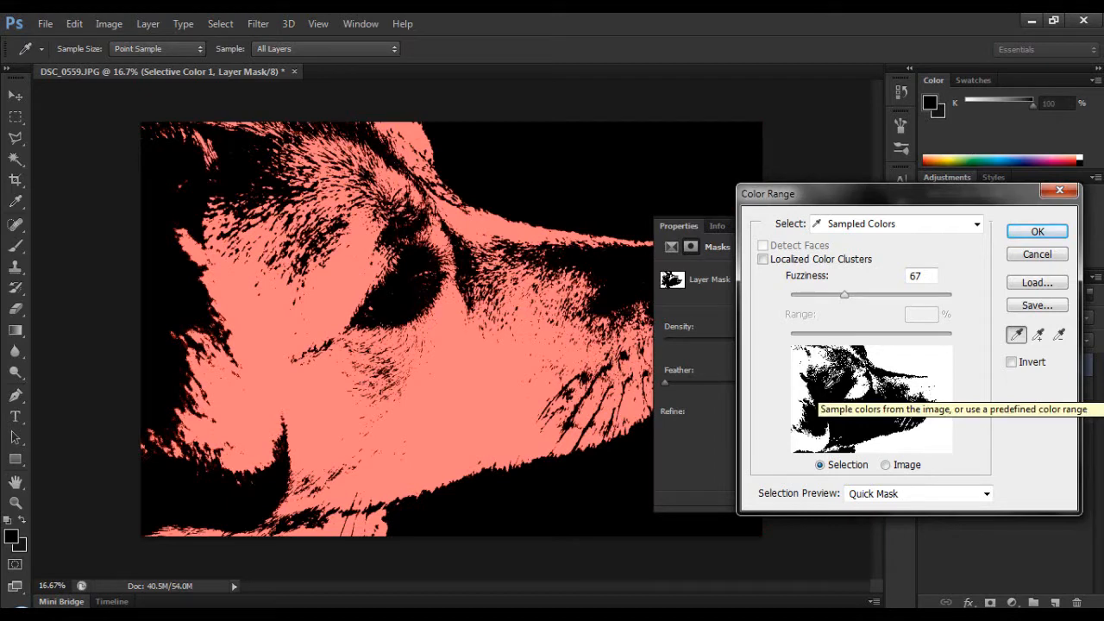
left_click(458, 357)
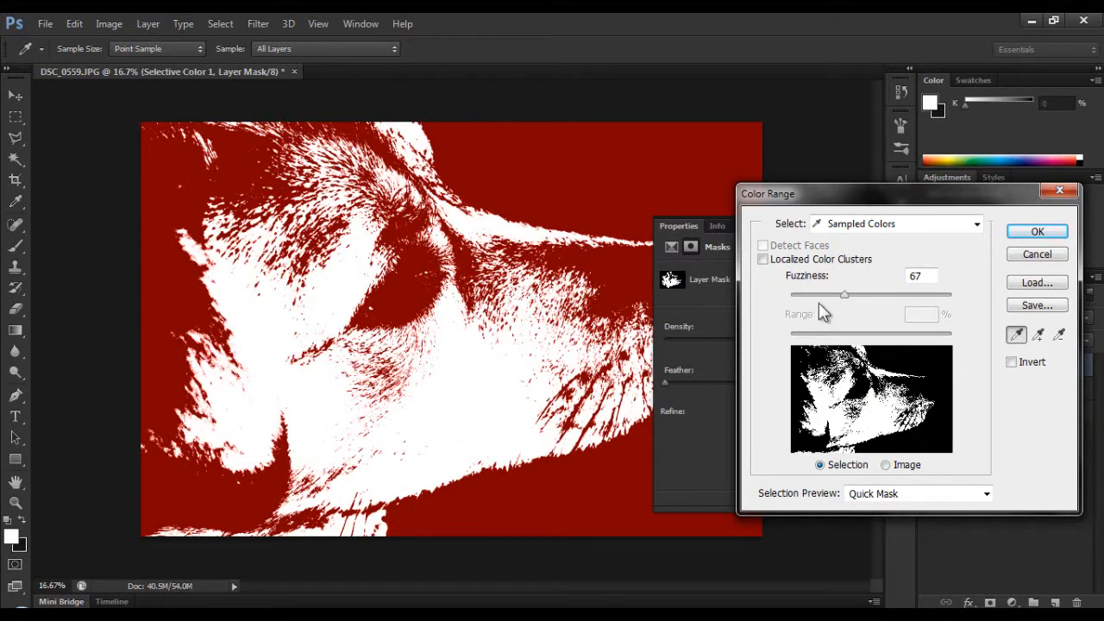
left_click(1038, 231)
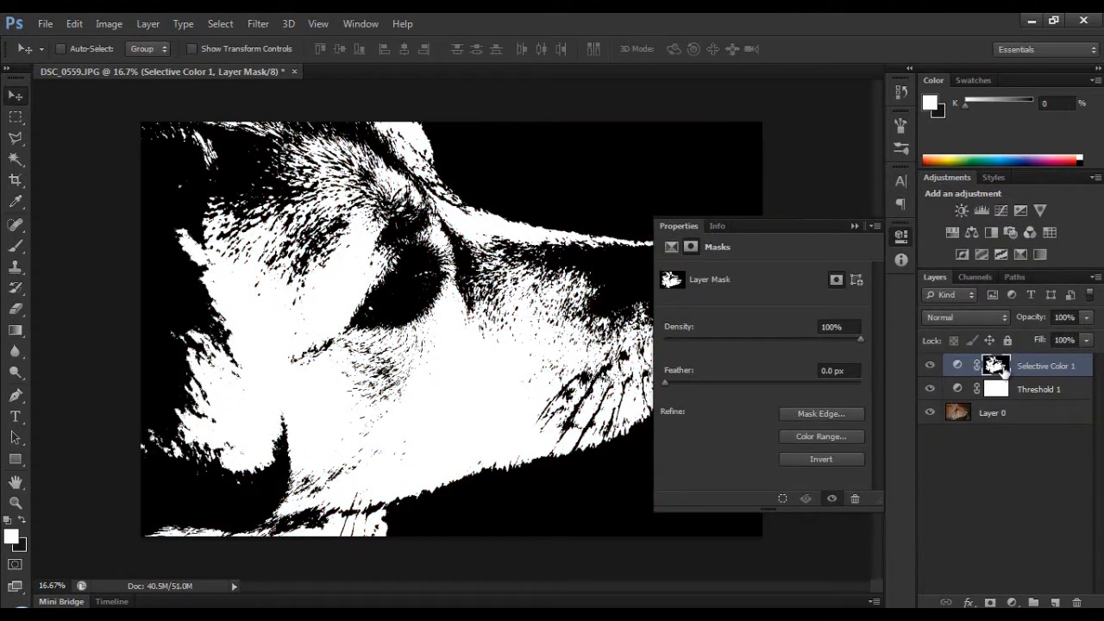
Step: Load the Selective Color layer's mask as a selection
left_click(859, 228)
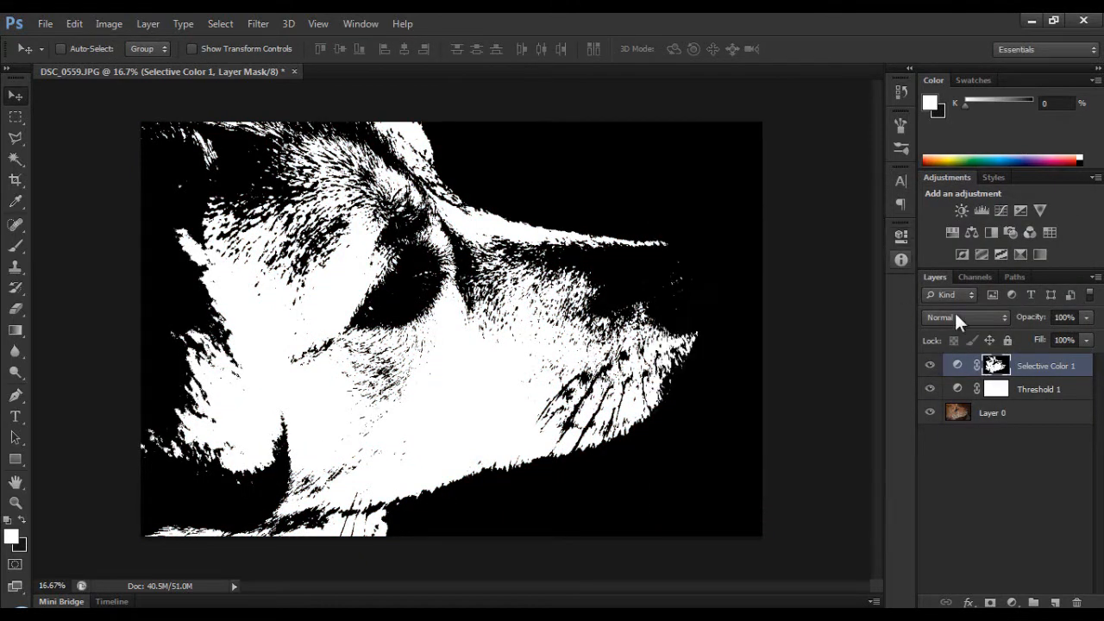
left_click(996, 365, "ctrl")
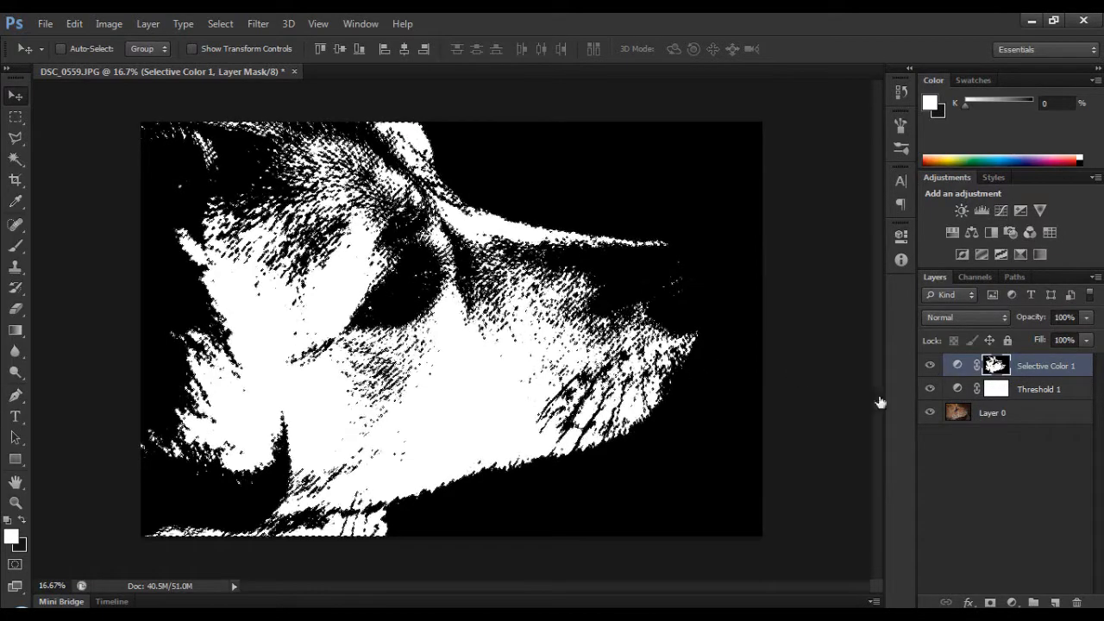
Step: Try moving the selected part of Layer 0, and undo the move
left_click(1016, 417)
left_click_drag(297, 298, 138, 276)
key("ctrl+z")
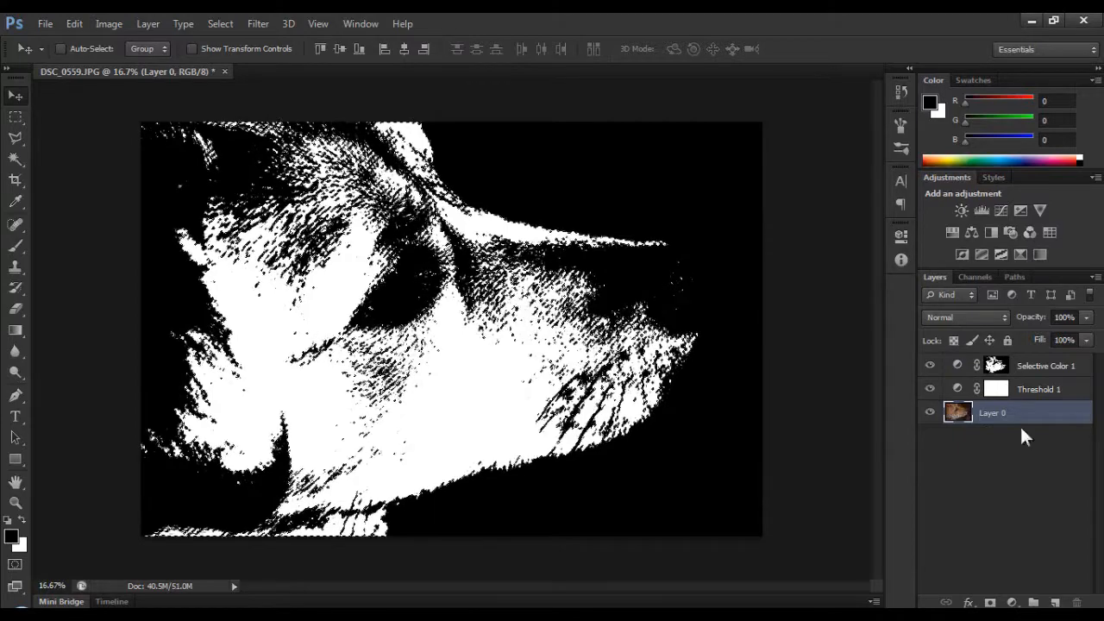
Step: Create a new empty layer above the Selective Color layer, keeping the selection active
left_click(1041, 368)
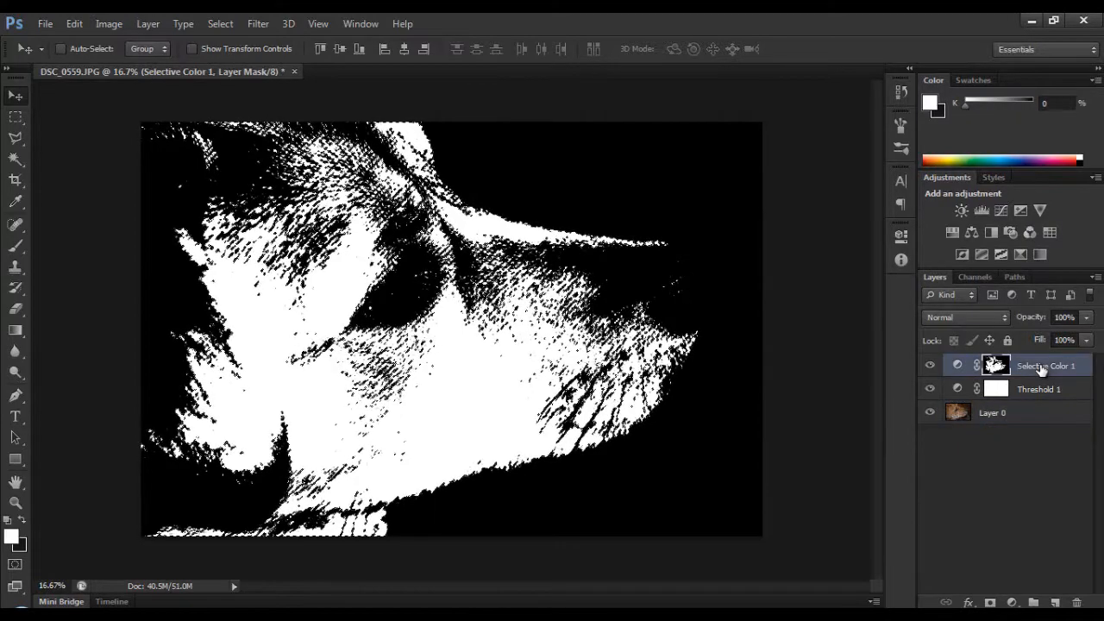
key("ctrl+shift+n")
key("Return")
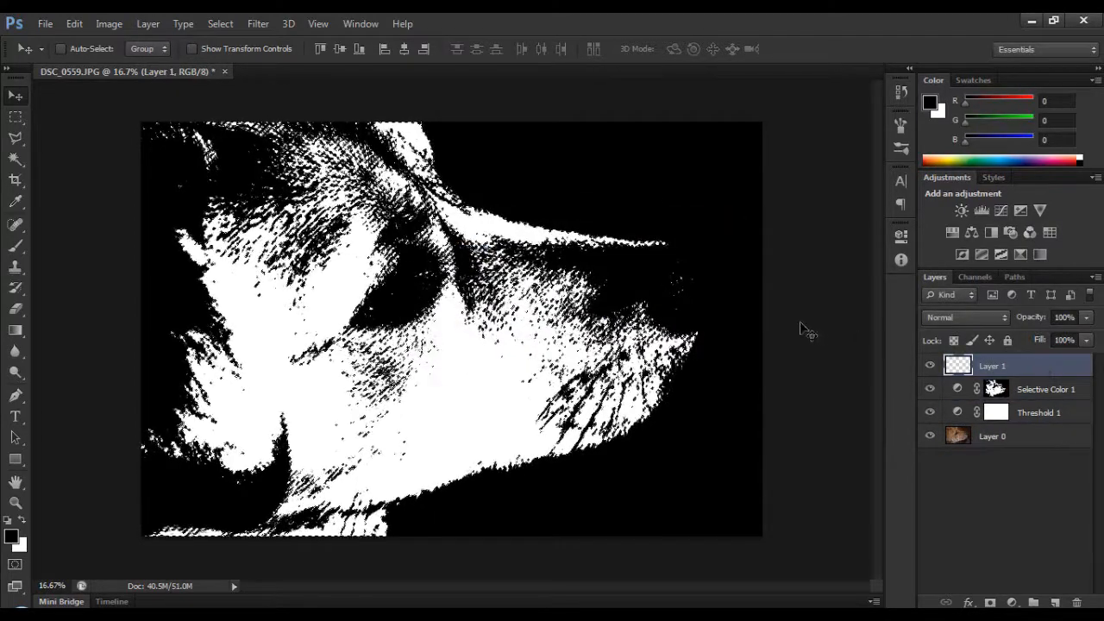
Step: Activate the Brush tool and enlarge its size to 1200 px for painting on the new layer
key("b")
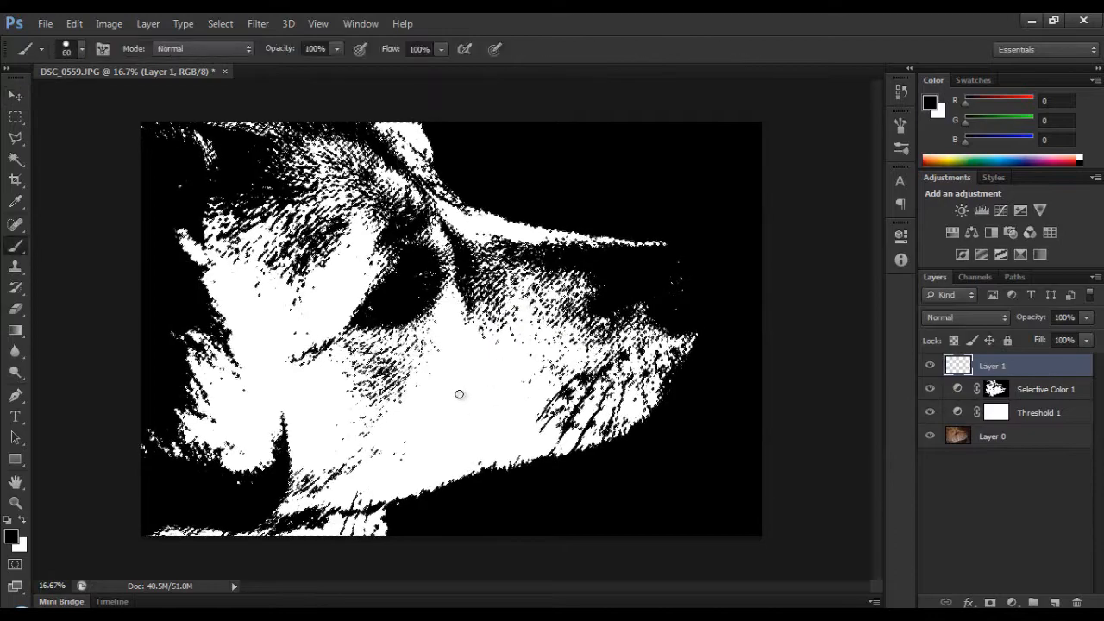
key("bracketright")
key("bracketright")
key("bracketright")
key("bracketright")
key("bracketright")
key("bracketright")
key("bracketright")
key("bracketright")
key("bracketright")
key("bracketright")
key("bracketright")
key("bracketright")
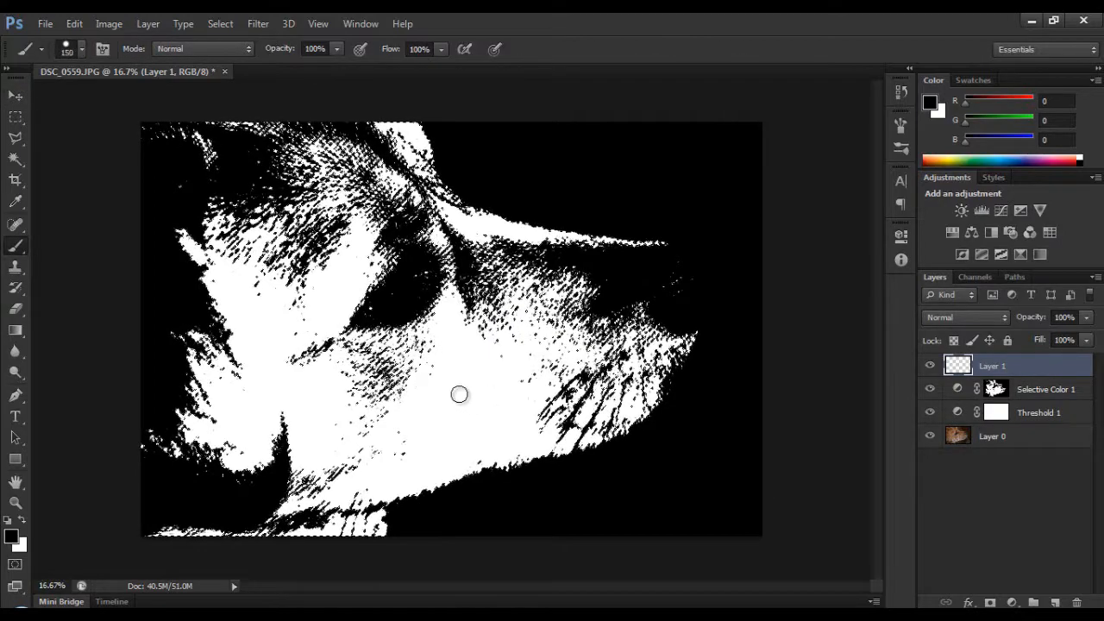
key("bracketright")
key("bracketright")
key("bracketright")
key("bracketright")
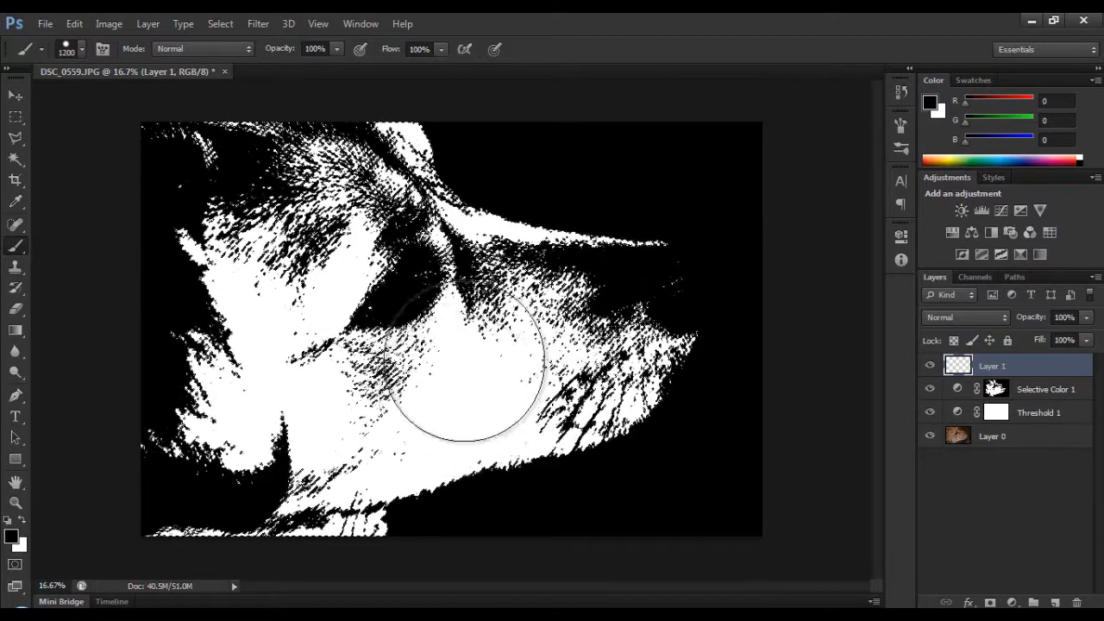
key("bracketright")
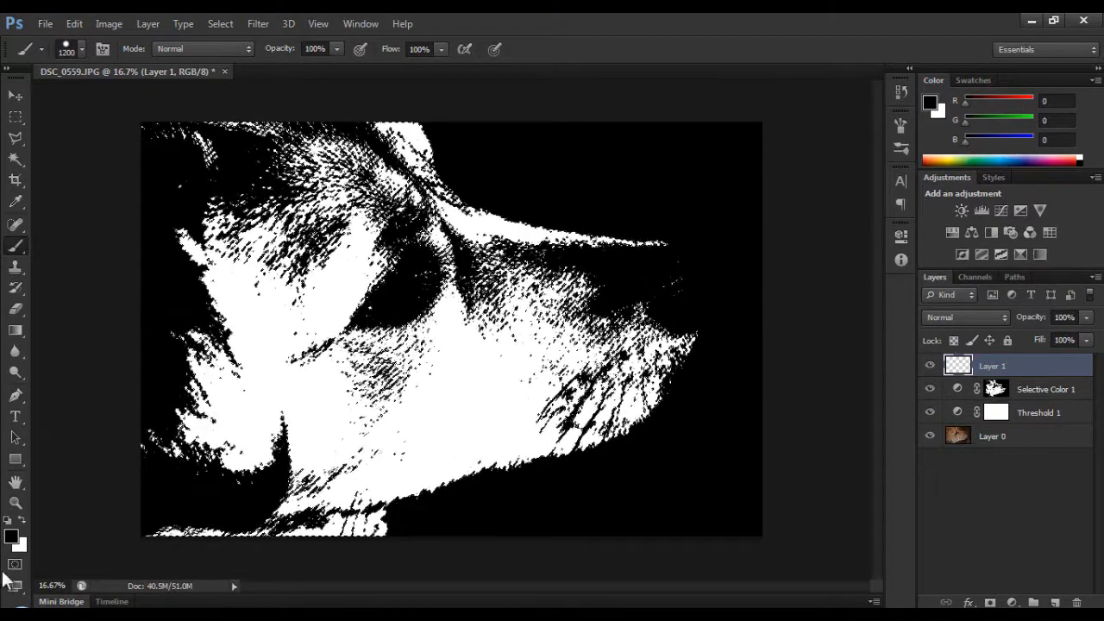
Step: Set the foreground color to purple with RGB values 121, 0, 197
left_click(11, 536)
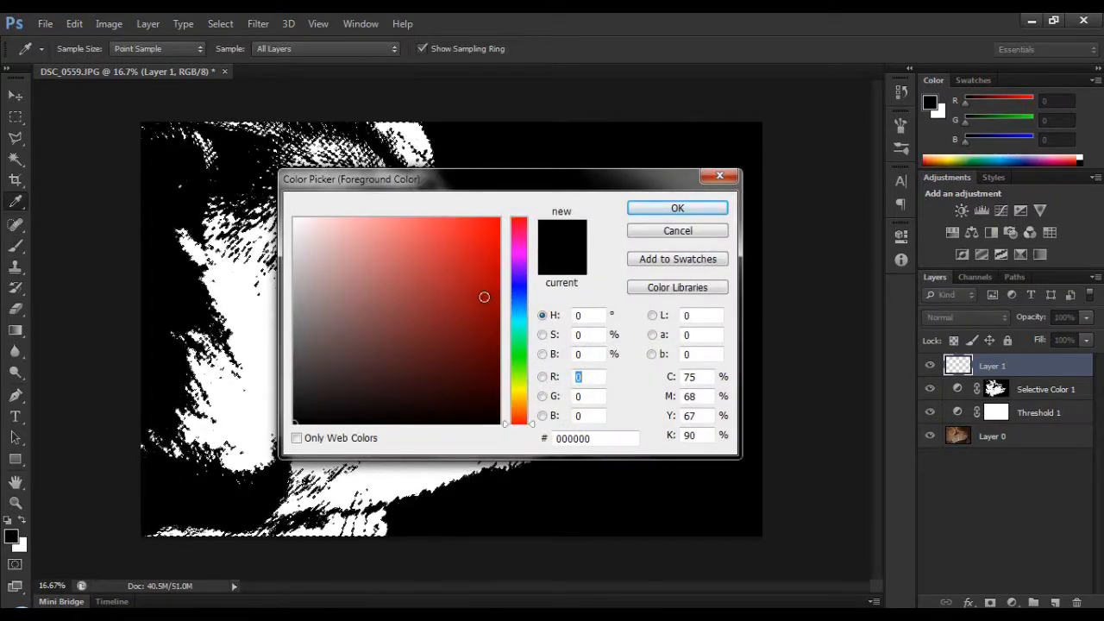
left_click_drag(483, 297, 535, 207)
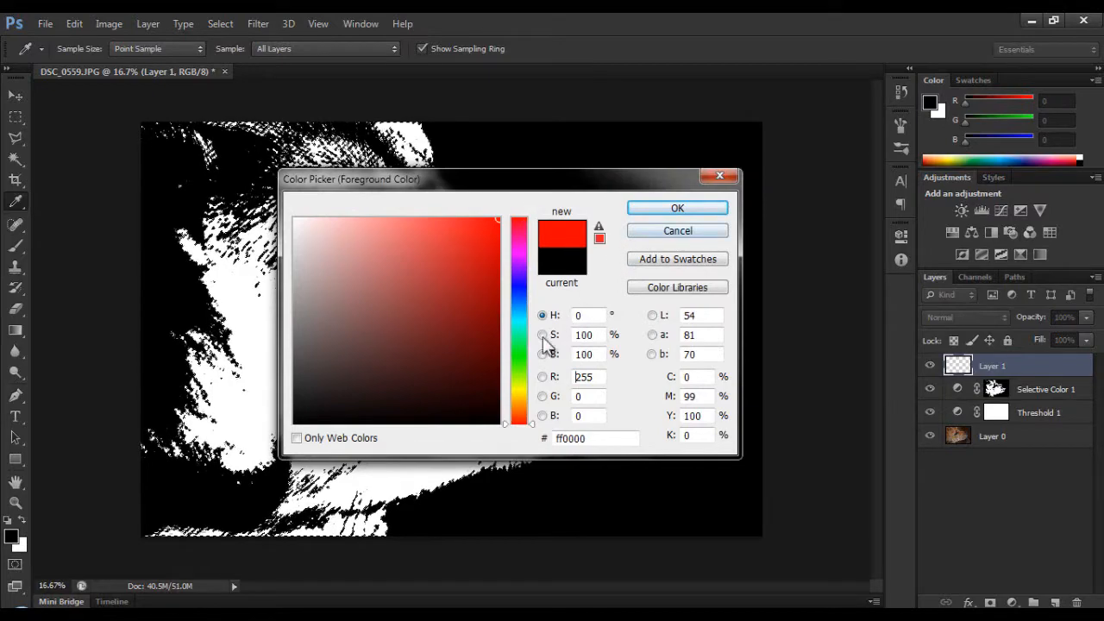
left_click(518, 264)
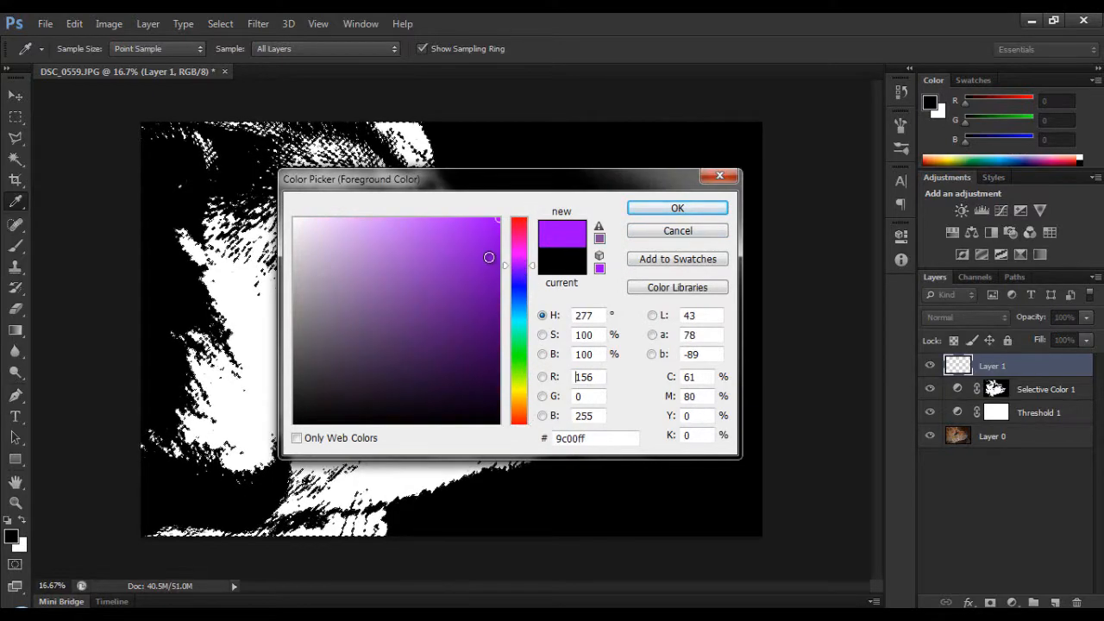
left_click(501, 264)
left_click(677, 208)
Step: Paint the selected light areas of the dog purple on Layer 1 and clear the selection
key("b")
mouse_move(529, 135)
left_mouse_down()
mouse_move(185, 150)
mouse_move(564, 118)
mouse_move(282, 181)
mouse_move(521, 239)
mouse_move(362, 302)
mouse_move(742, 234)
mouse_move(661, 356)
mouse_move(579, 431)
mouse_move(517, 561)
mouse_move(377, 618)
mouse_move(326, 512)
mouse_move(512, 413)
mouse_move(349, 251)
left_mouse_up()
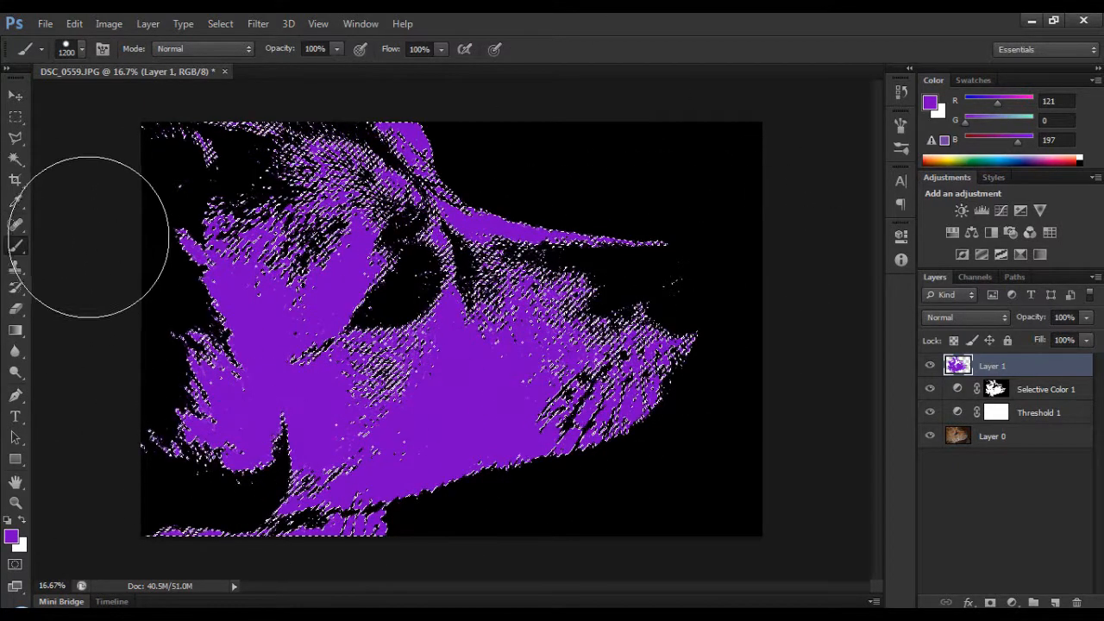
left_click(15, 95)
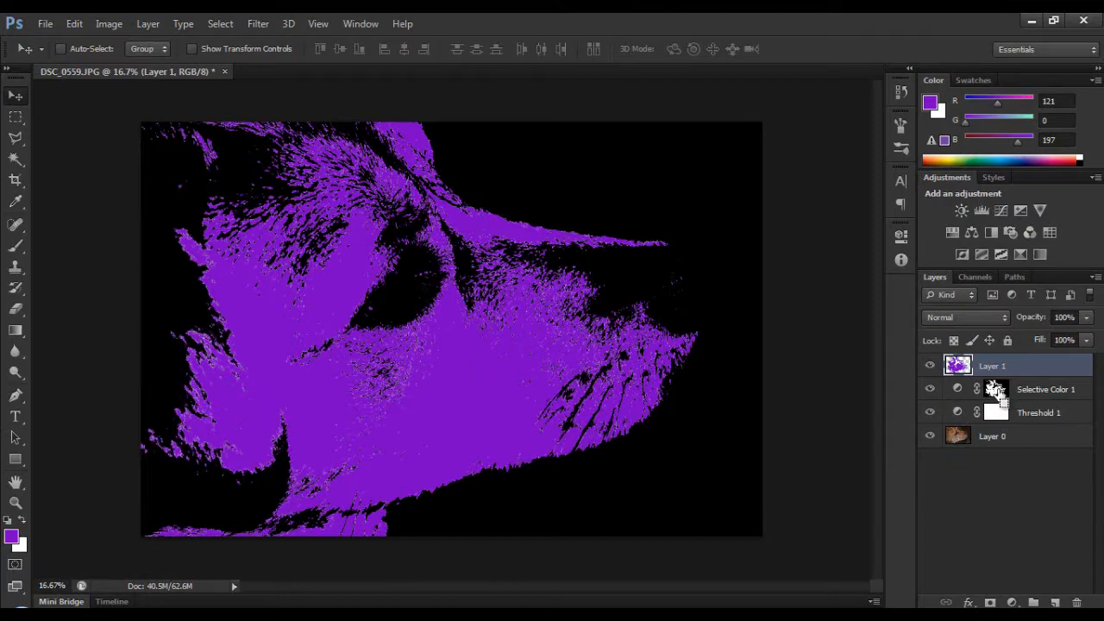
Step: Select the inverse of the Selective Color mask and create a new empty layer above Layer 1
left_click(997, 392, "ctrl")
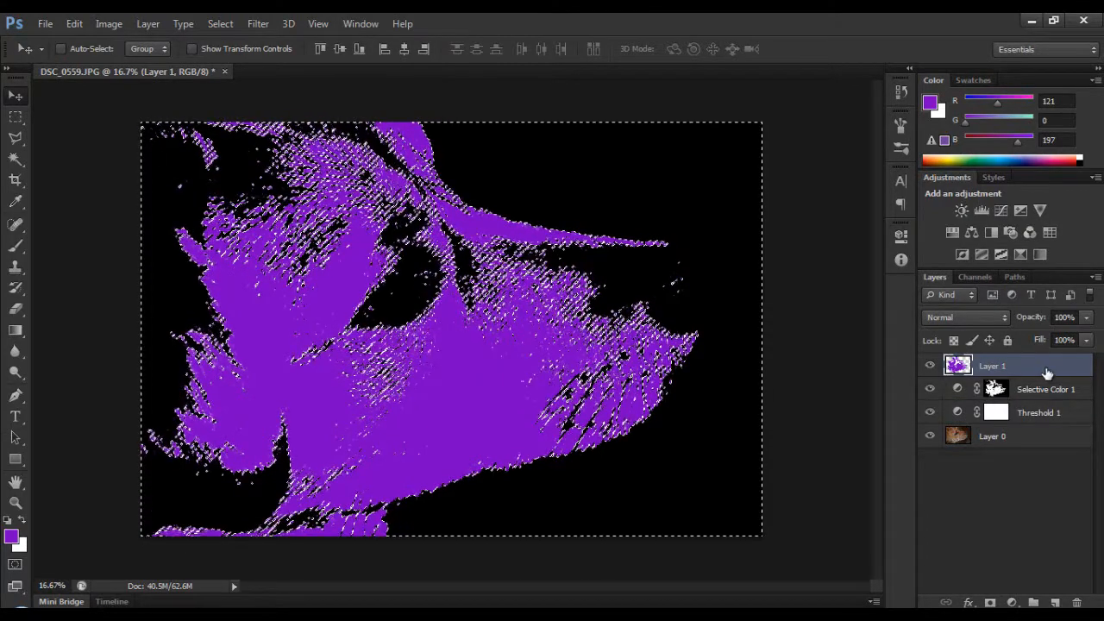
key("ctrl+shift+n")
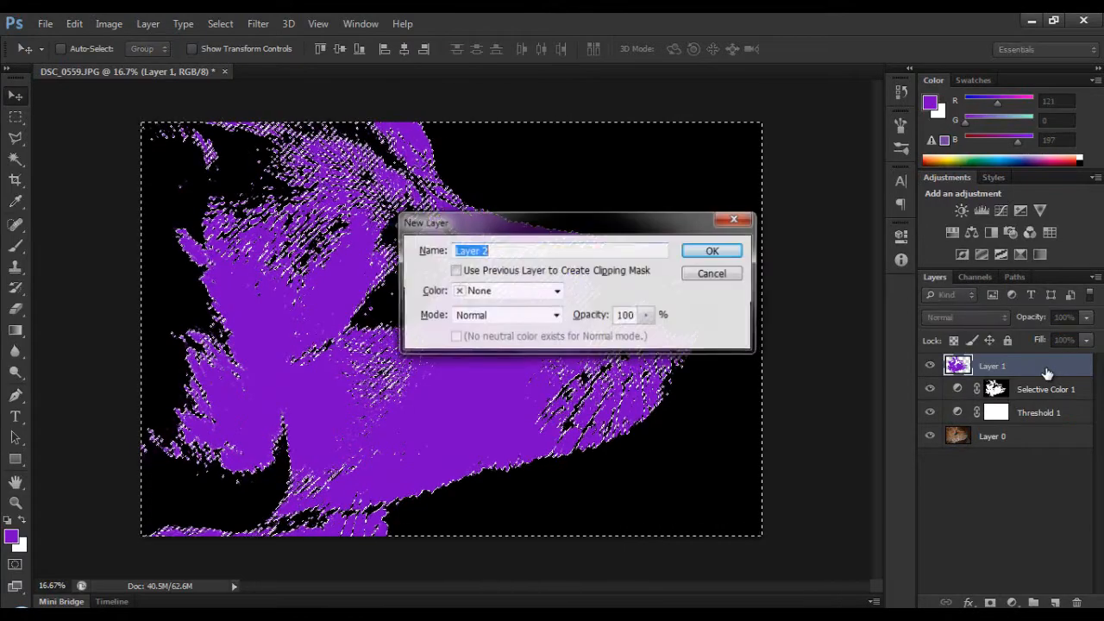
key("Return")
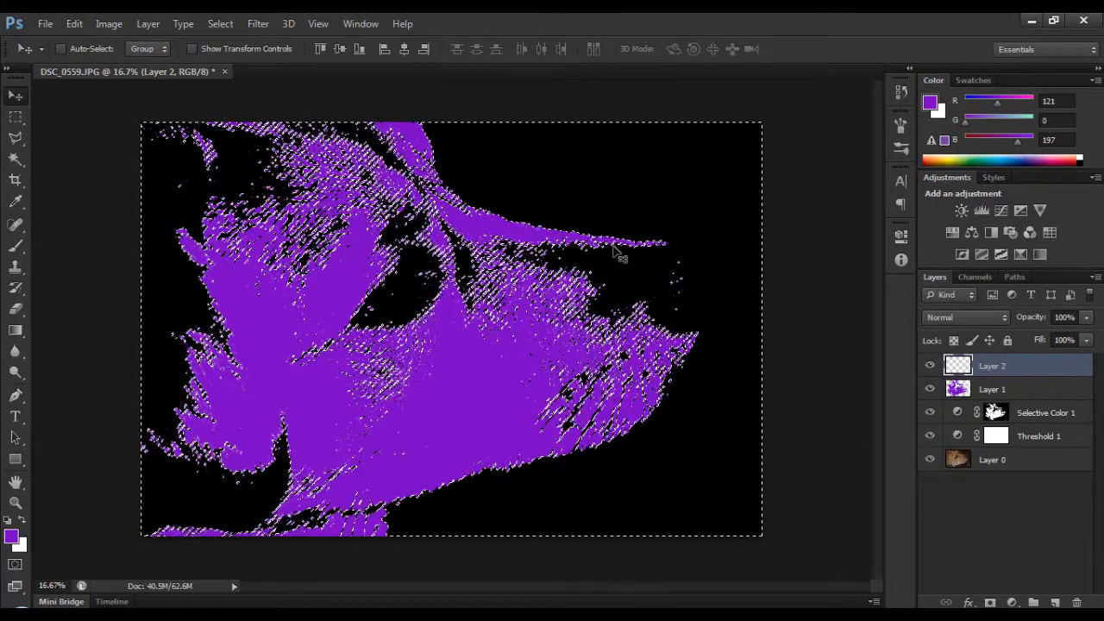
Step: Activate the Brush tool and set the foreground color to bright orange, #eca100
key("b")
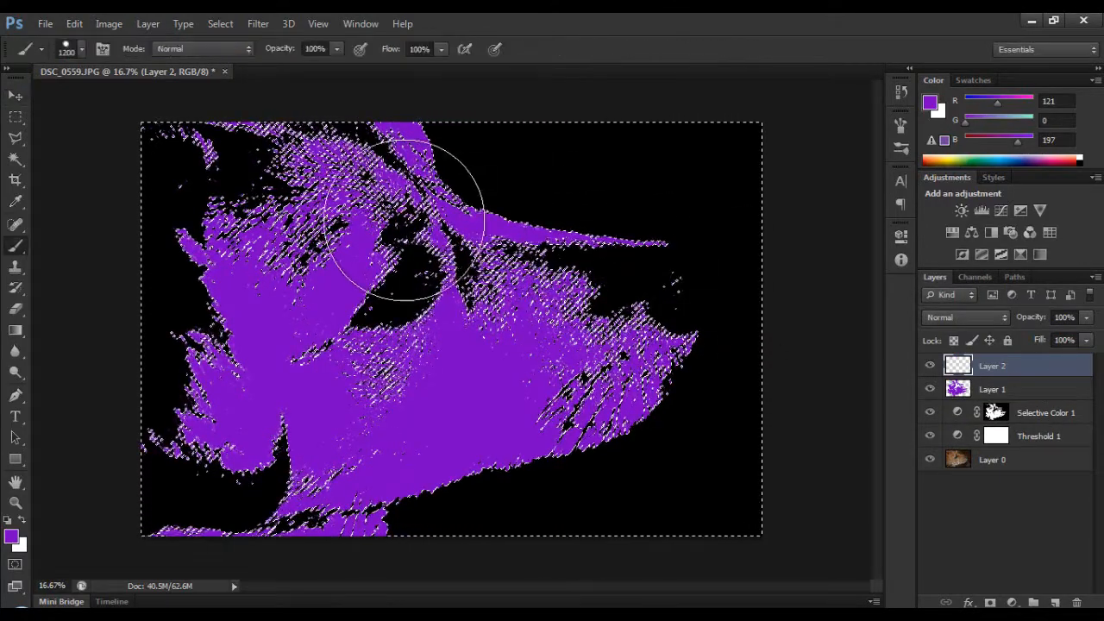
left_click(13, 538)
left_click(519, 401)
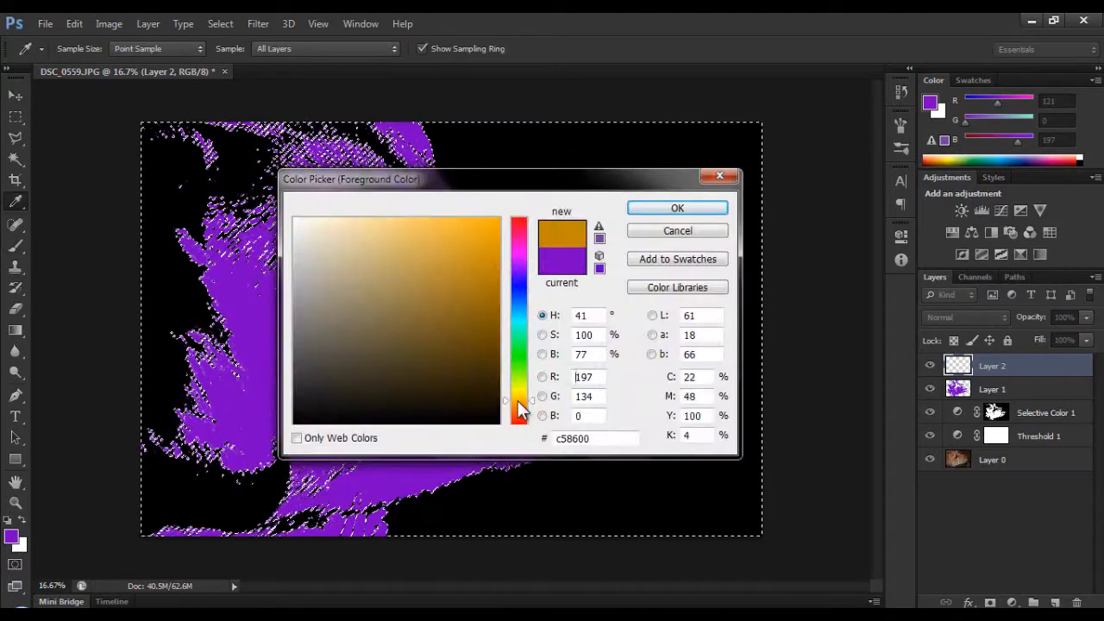
left_click_drag(482, 306, 517, 264)
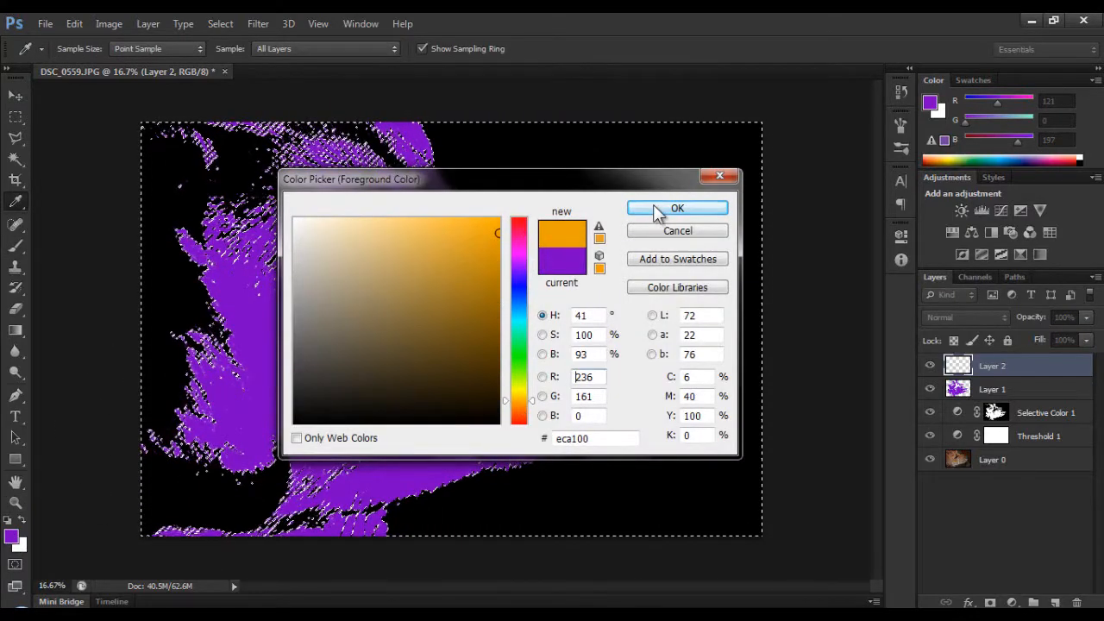
left_click(677, 208)
Step: Paint the selected background areas bright orange on Layer 2, clear the selection, and undo the deselection
mouse_move(740, 135)
left_mouse_down()
mouse_move(147, 185)
mouse_move(483, 198)
mouse_move(177, 251)
mouse_move(734, 276)
mouse_move(12, 370)
mouse_move(893, 396)
mouse_move(12, 468)
mouse_move(862, 492)
left_mouse_up()
left_click(16, 96)
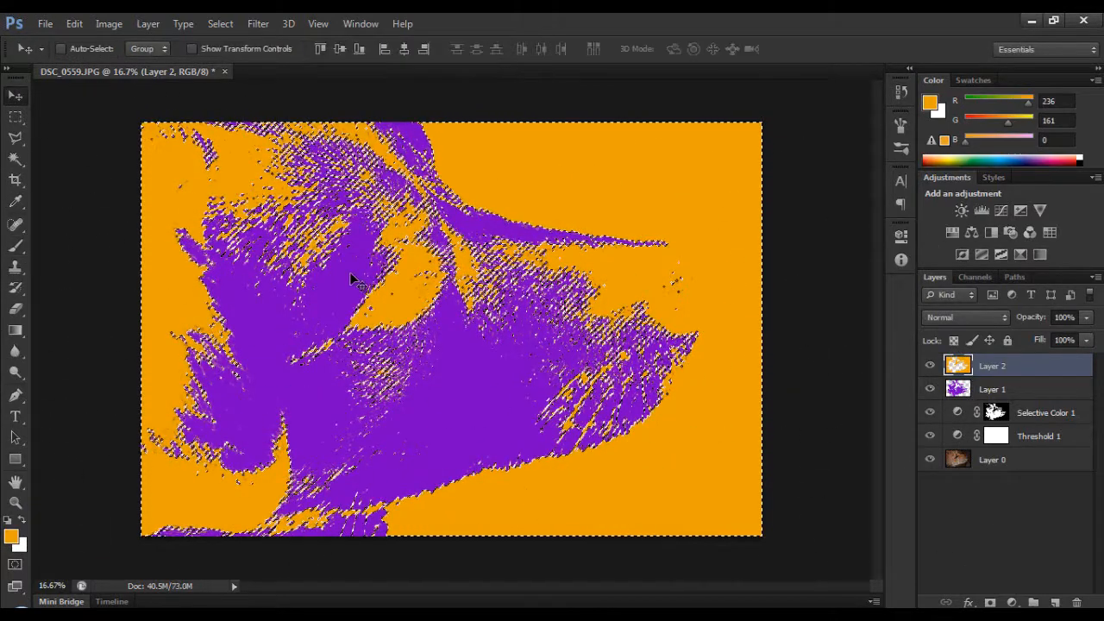
key("ctrl+d")
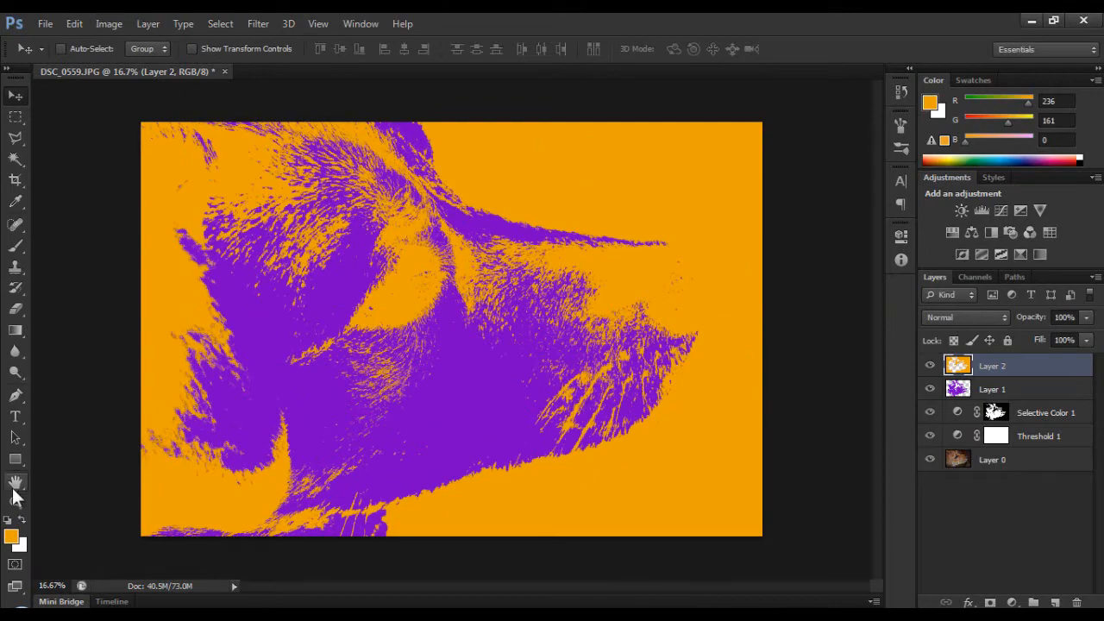
key("ctrl+z")
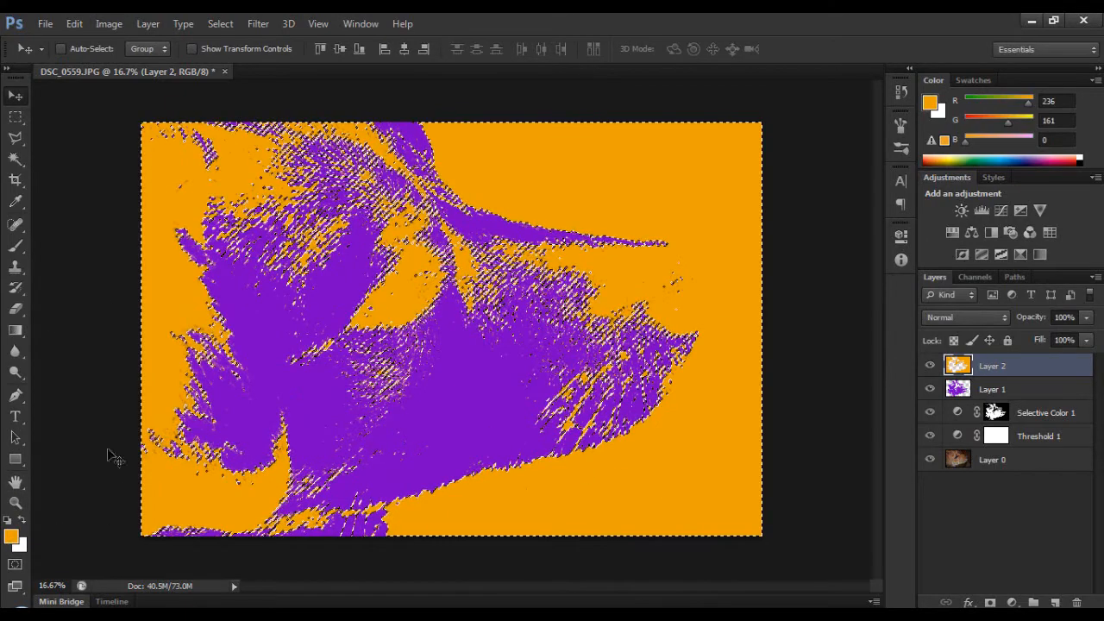
Step: Set the foreground color to a darker orange with RGB values 207, 115, 15
left_click(11, 536)
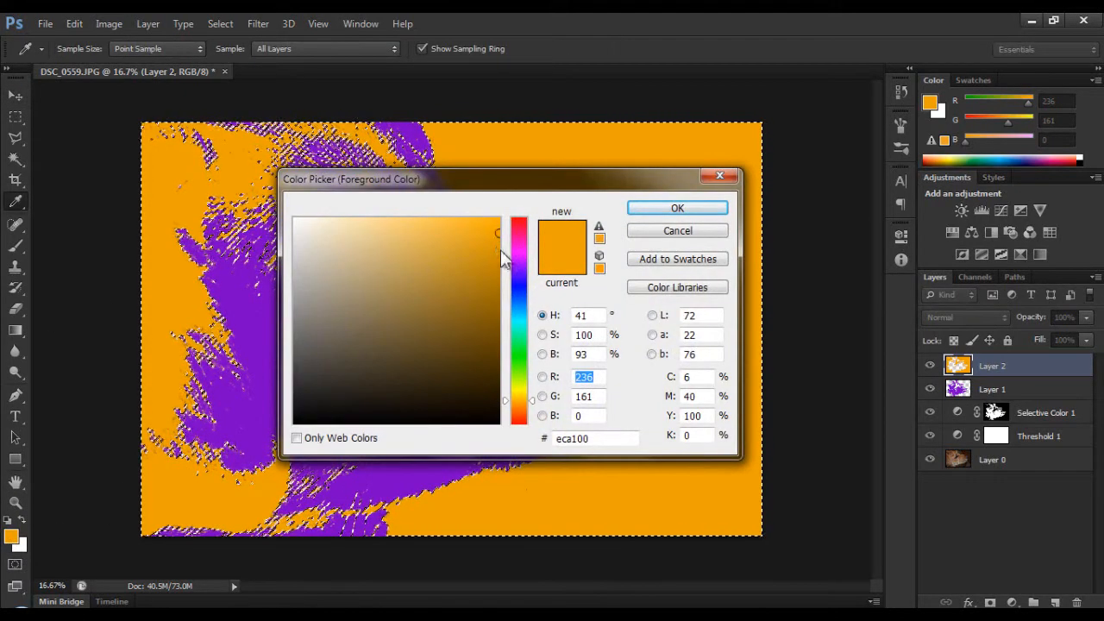
left_click_drag(498, 257, 462, 254)
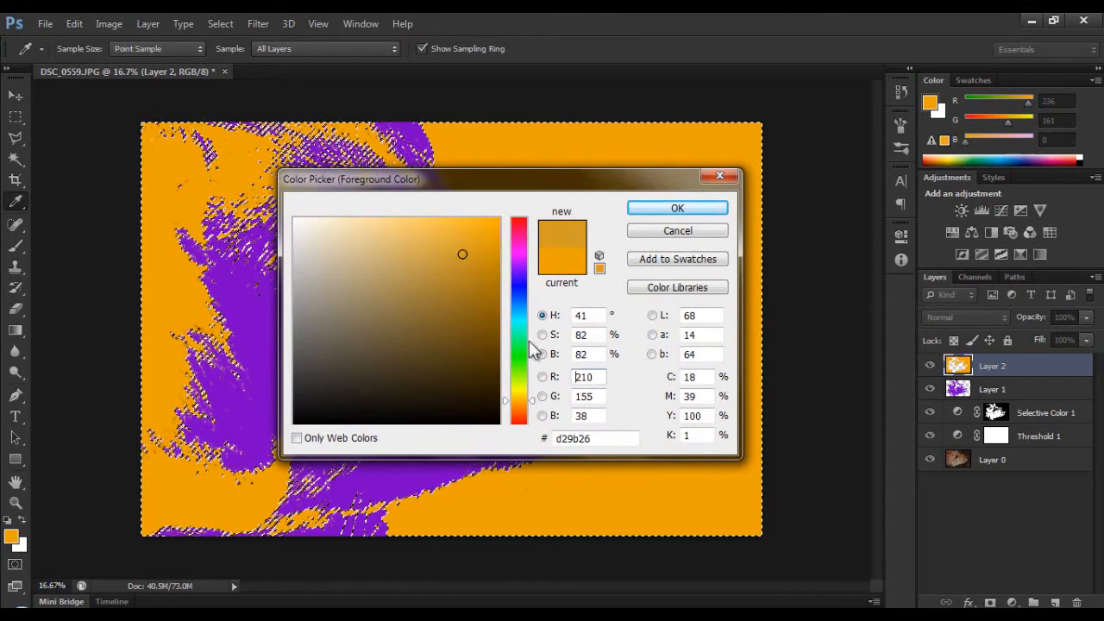
left_click(534, 405)
left_click(480, 316)
left_click_drag(480, 315, 483, 253)
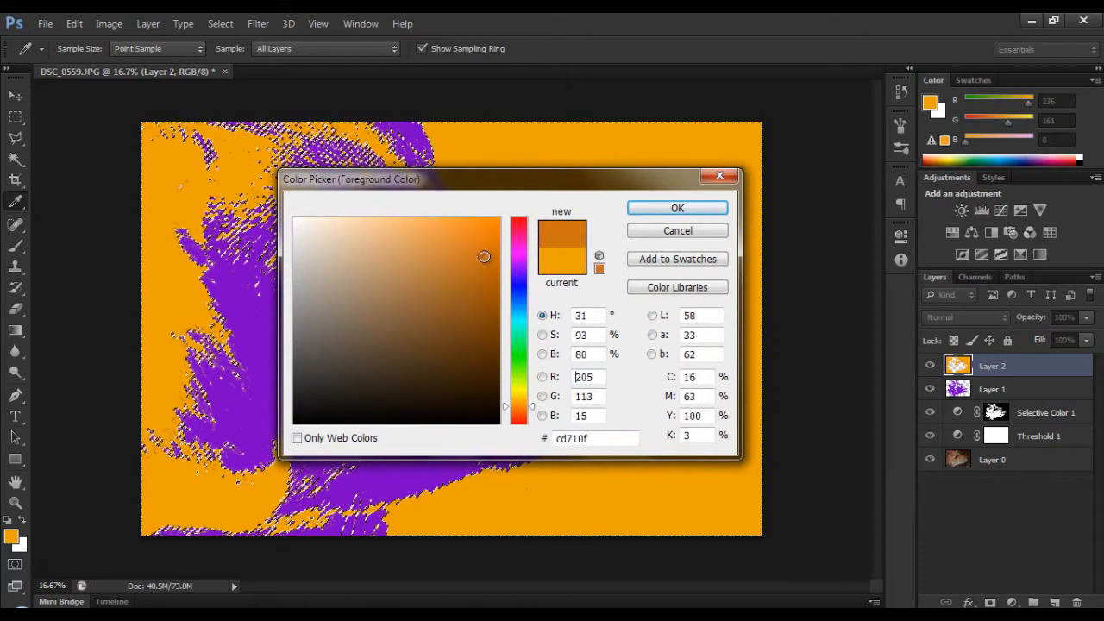
left_click(678, 209)
Step: Paint the selected background areas of Layer 2 with the darker orange
key("v")
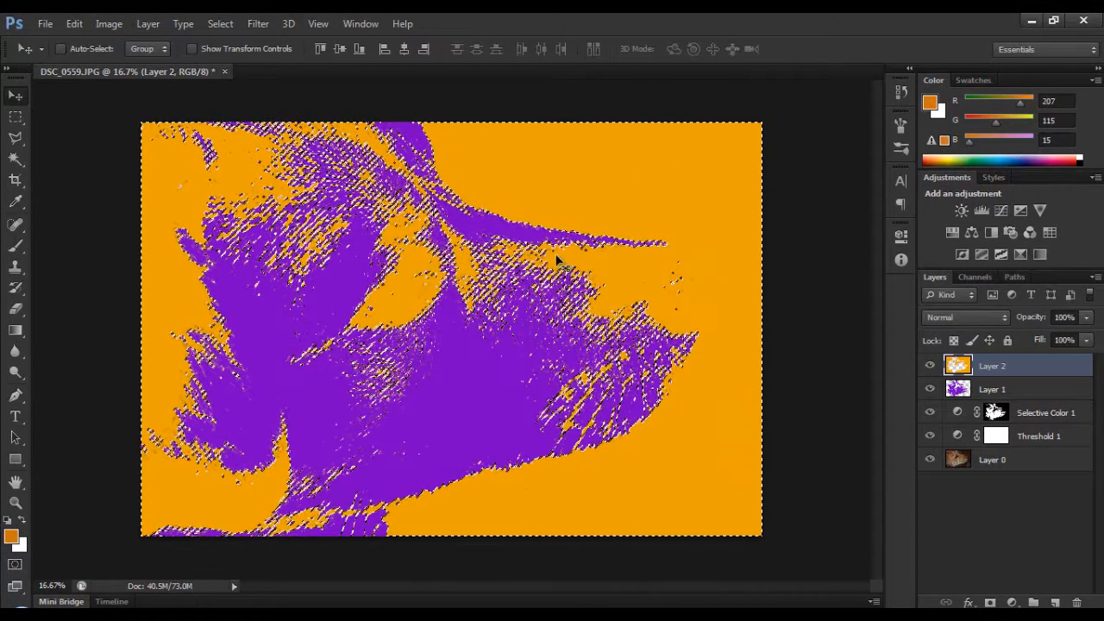
key("b")
mouse_move(715, 184)
left_mouse_down()
mouse_move(517, 147)
mouse_move(809, 198)
mouse_move(119, 205)
mouse_move(857, 278)
mouse_move(51, 414)
mouse_move(438, 457)
mouse_move(165, 505)
mouse_move(739, 493)
mouse_move(789, 468)
left_mouse_up()
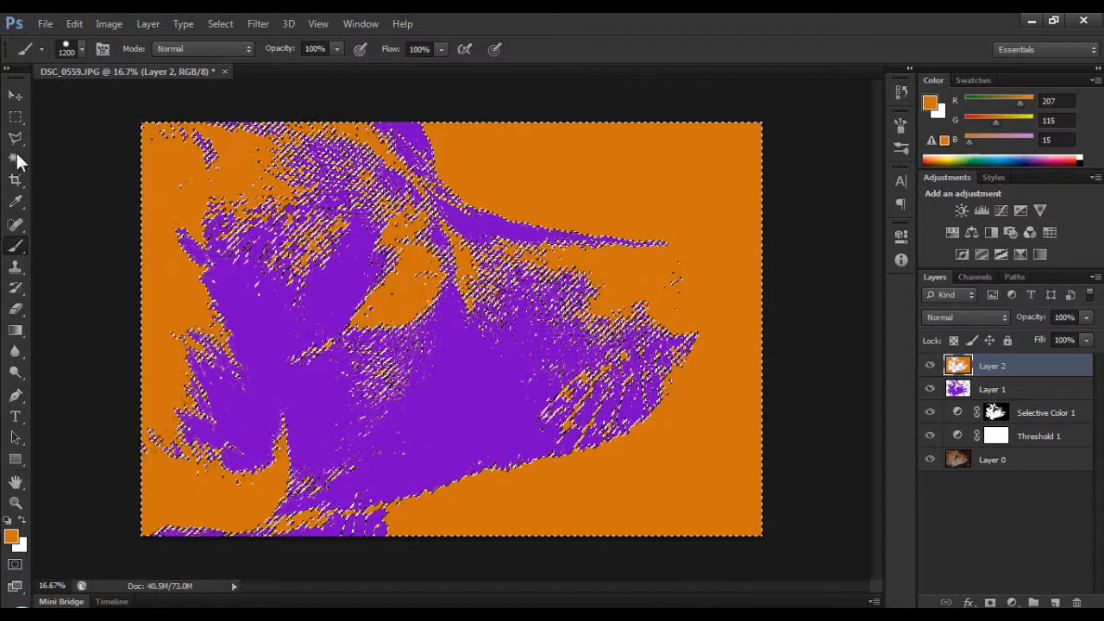
left_click(16, 95)
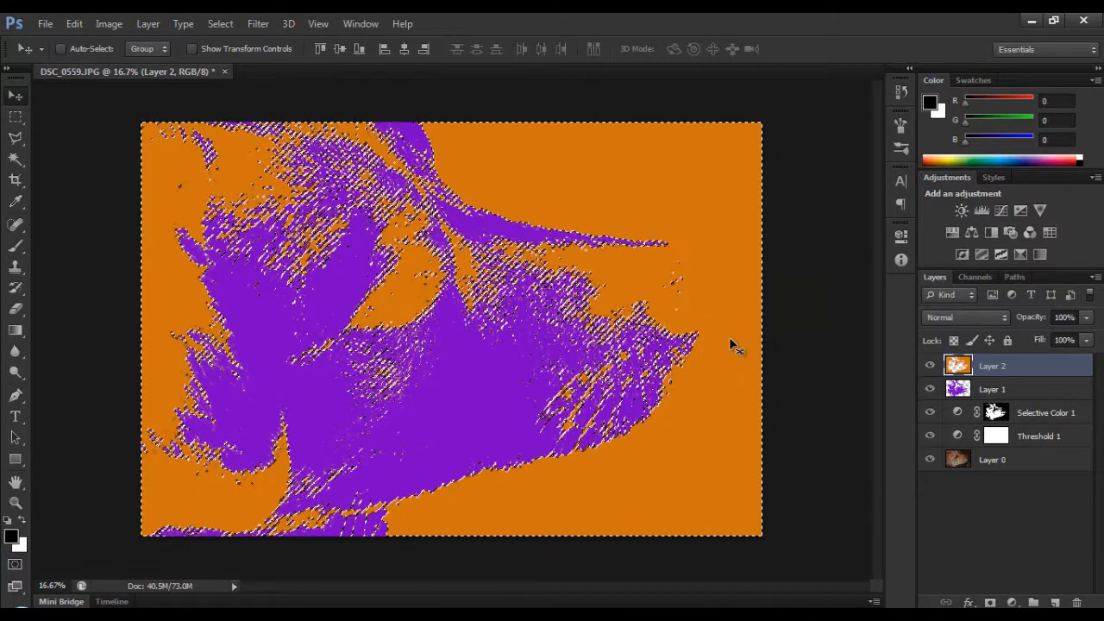
Step: Clear the selection and reset the foreground and background colors to black and white
key("ctrl+d")
key("d")
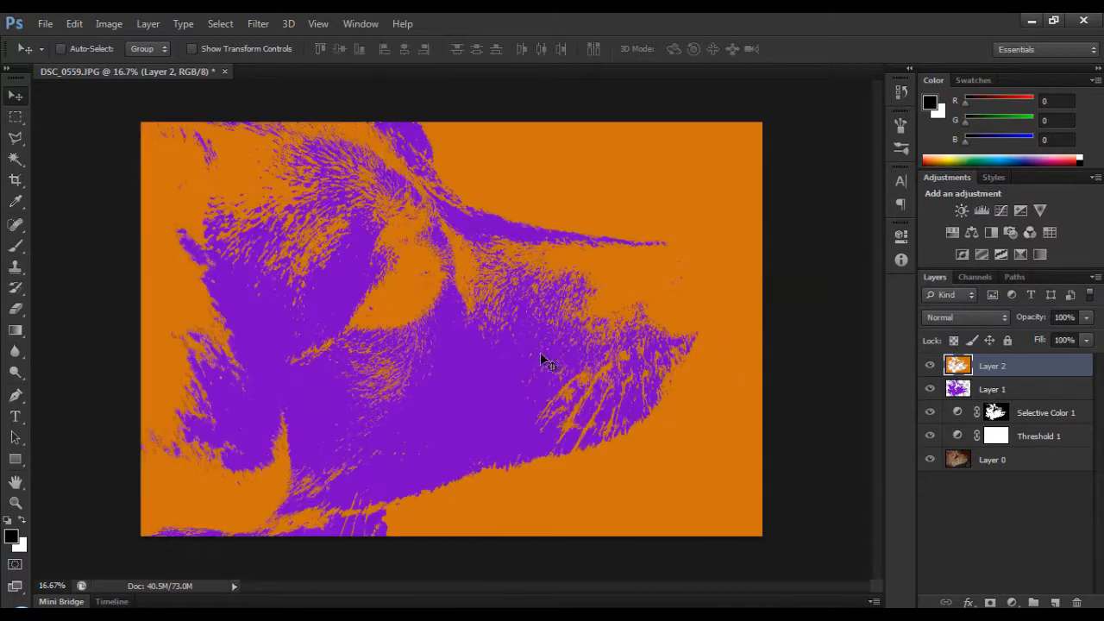
Step: Add an Invert adjustment layer above Layer 2 and hide it
left_click(962, 254)
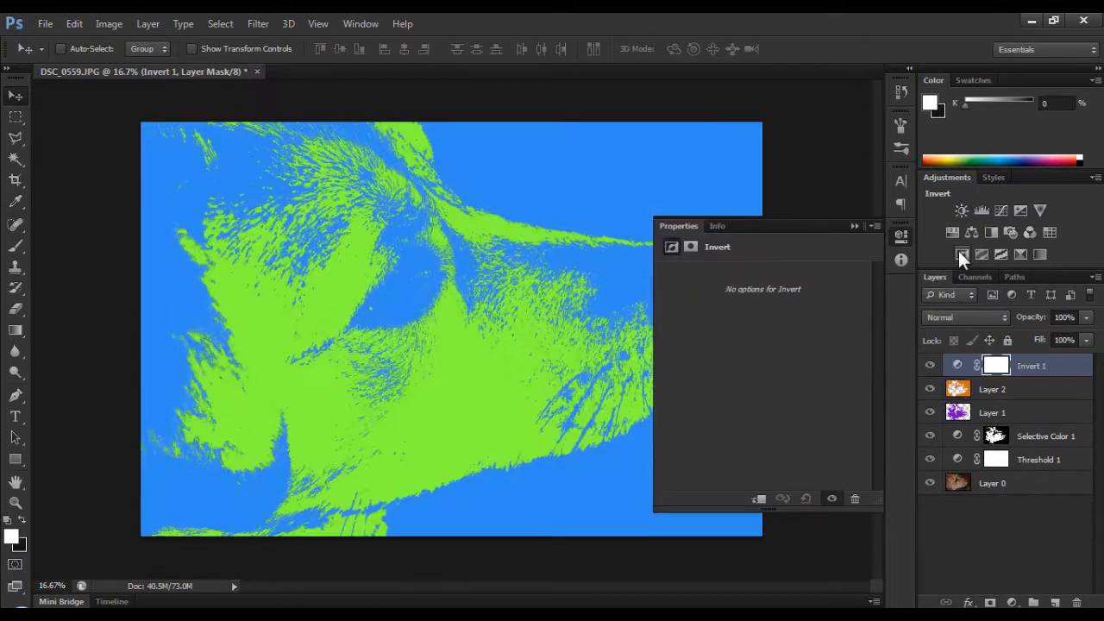
left_click(853, 227)
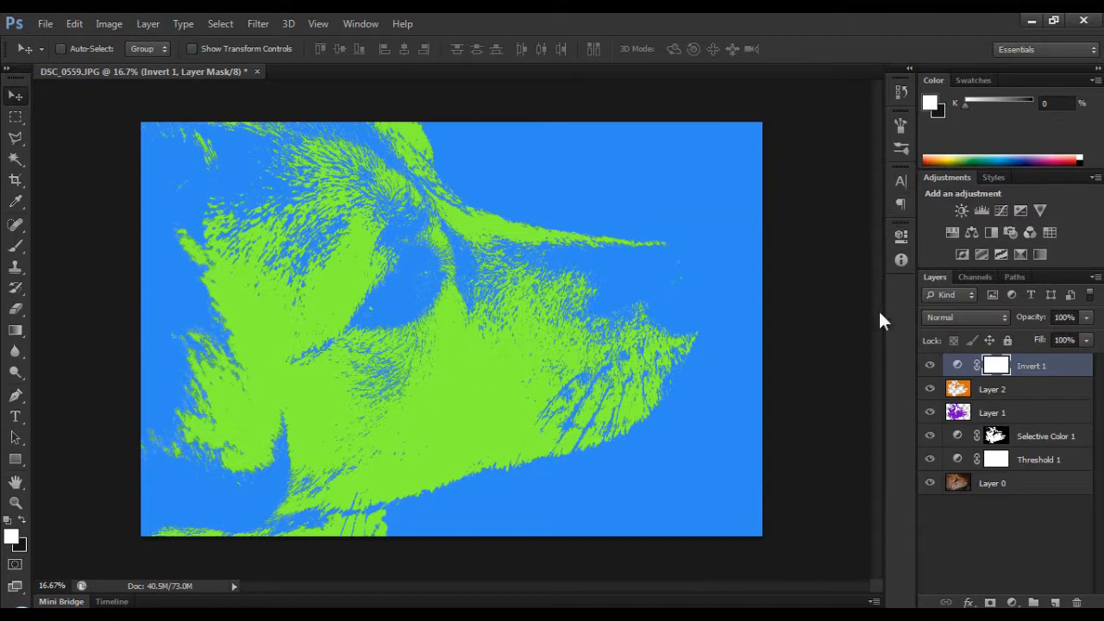
left_click(930, 367)
Step: Load Layer 2's pixels as a selection and enable a red Color Overlay style with Normal blending on that layer
left_click(960, 390)
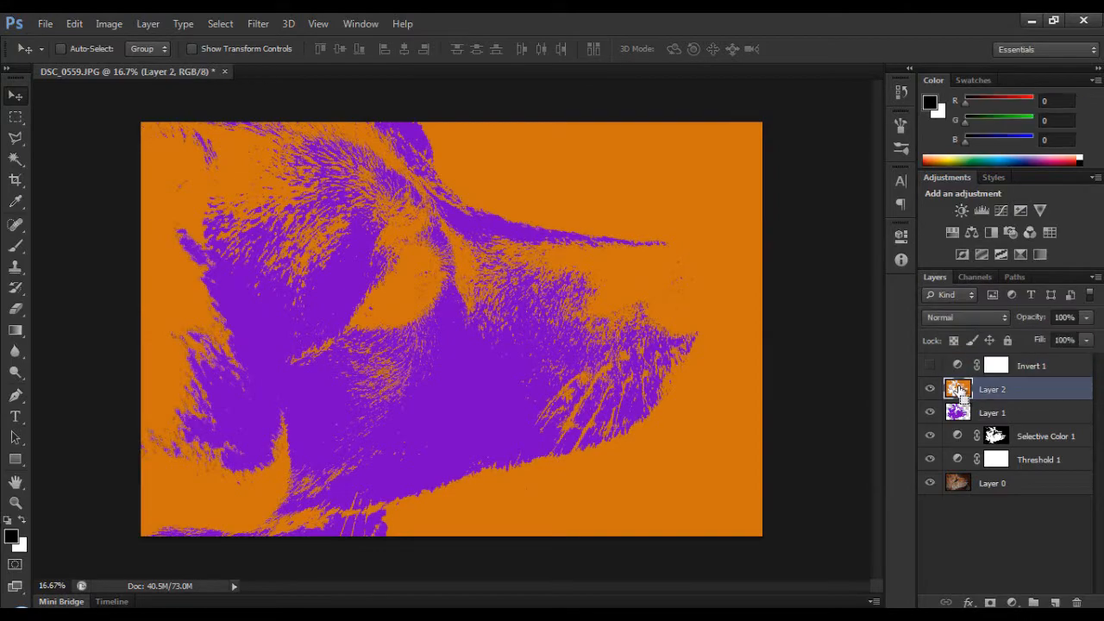
left_click(960, 389, "ctrl")
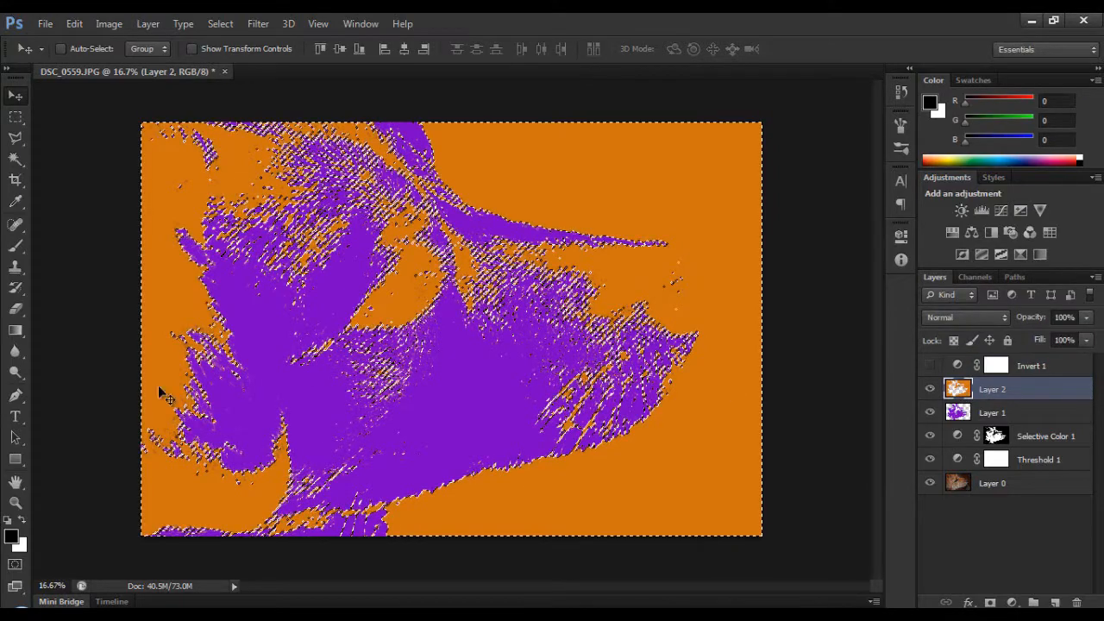
double_click(1045, 396)
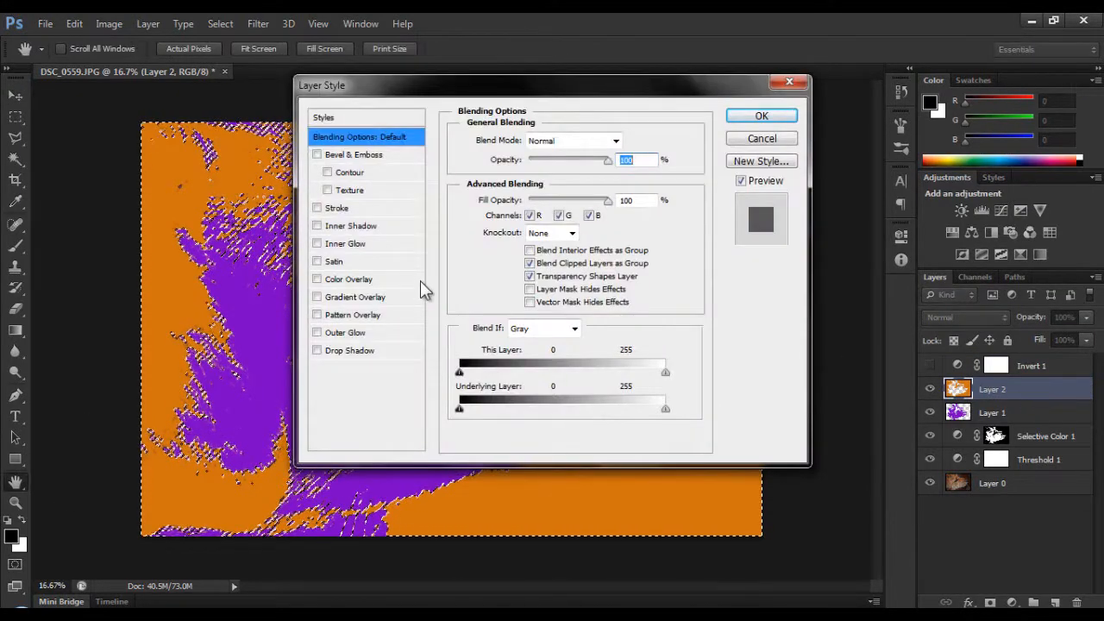
left_click(316, 280)
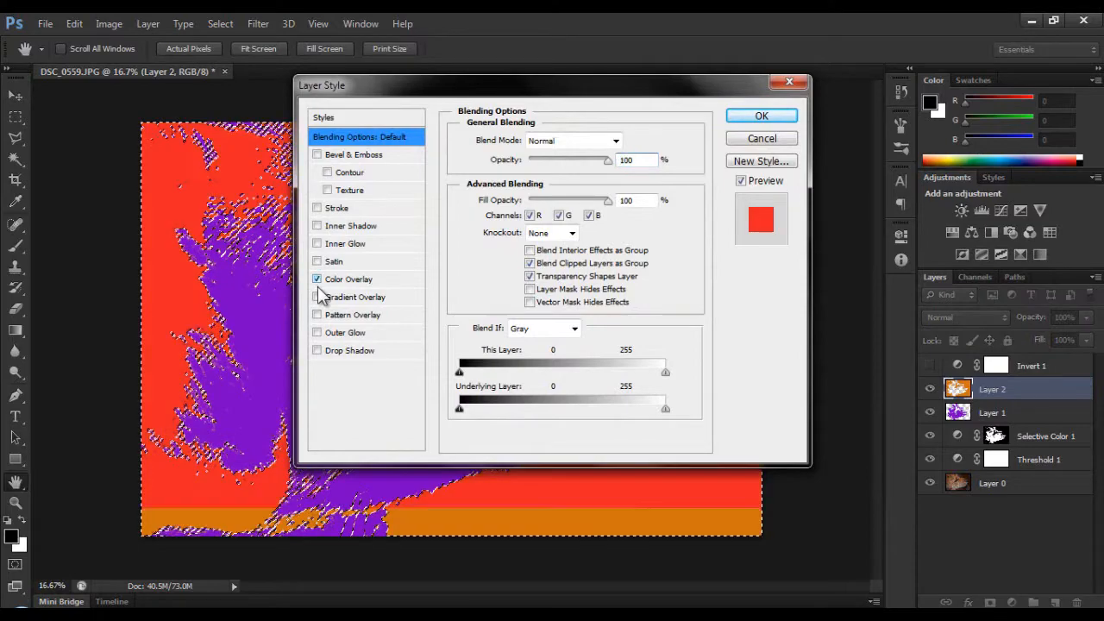
left_click(616, 143)
left_click(640, 196)
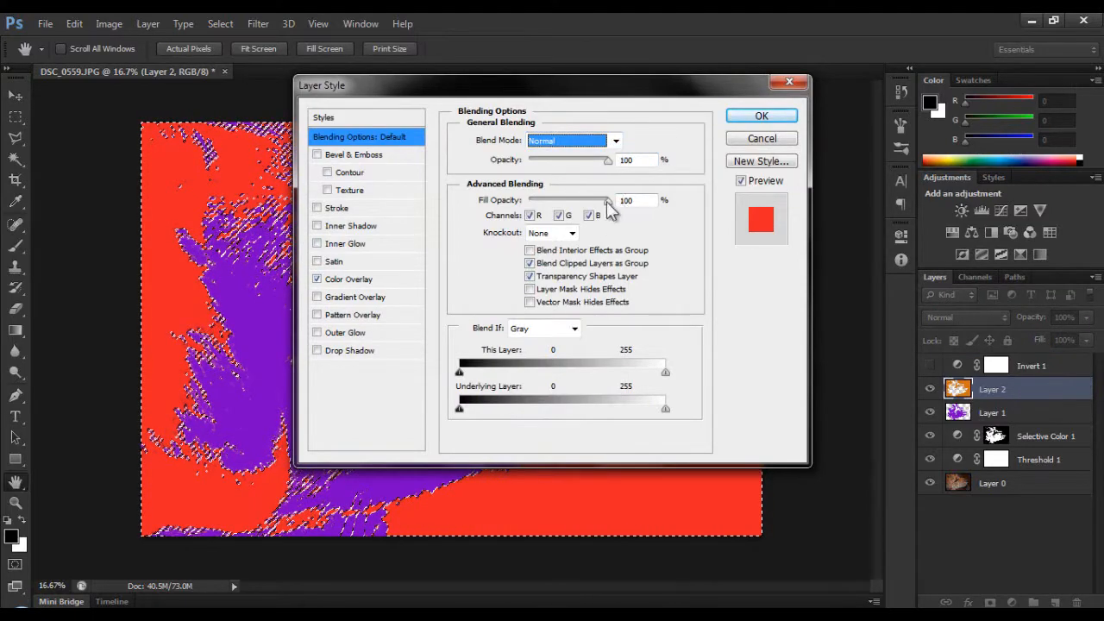
left_click_drag(625, 104, 775, 109)
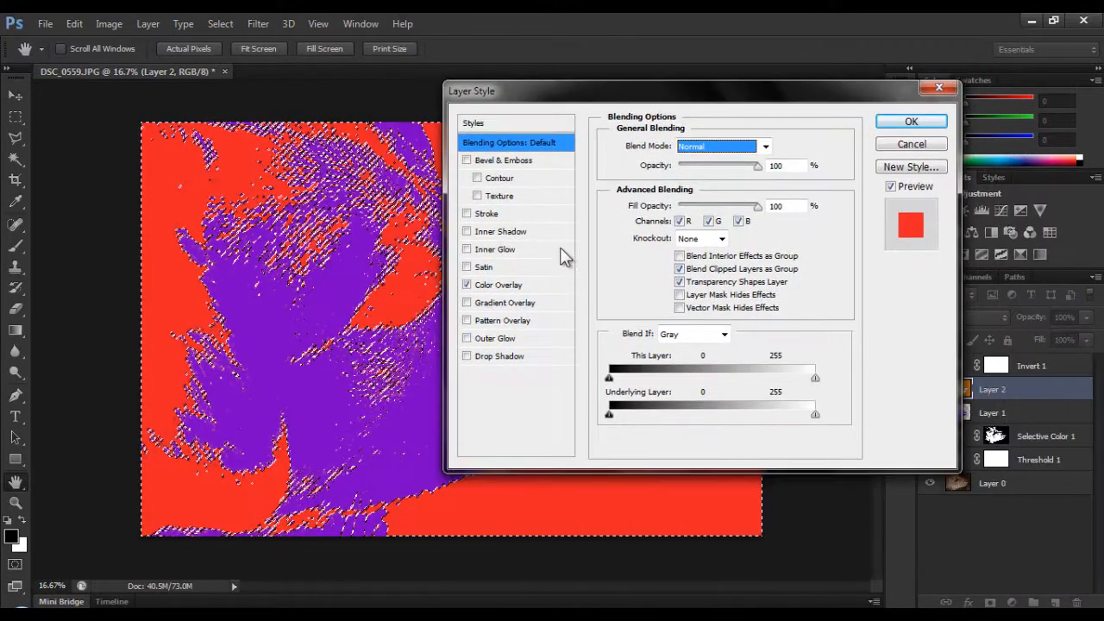
Step: Add a Bevel & Emboss texture to Layer 2 using the third pattern, a vertical-line texture, and collapse its effects list
left_click(501, 196)
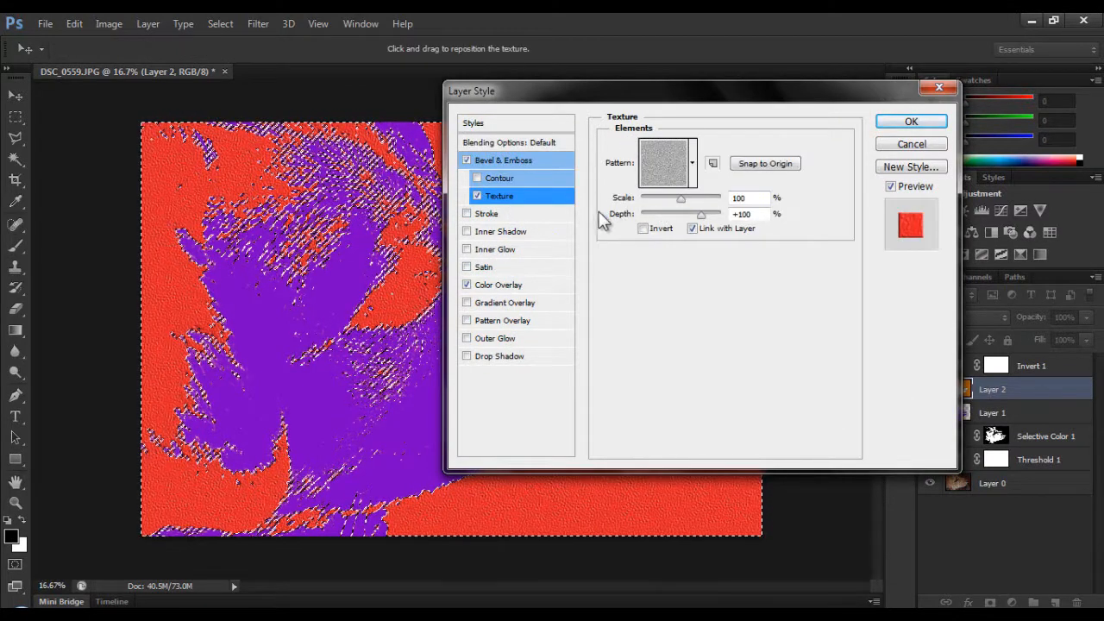
left_click(691, 163)
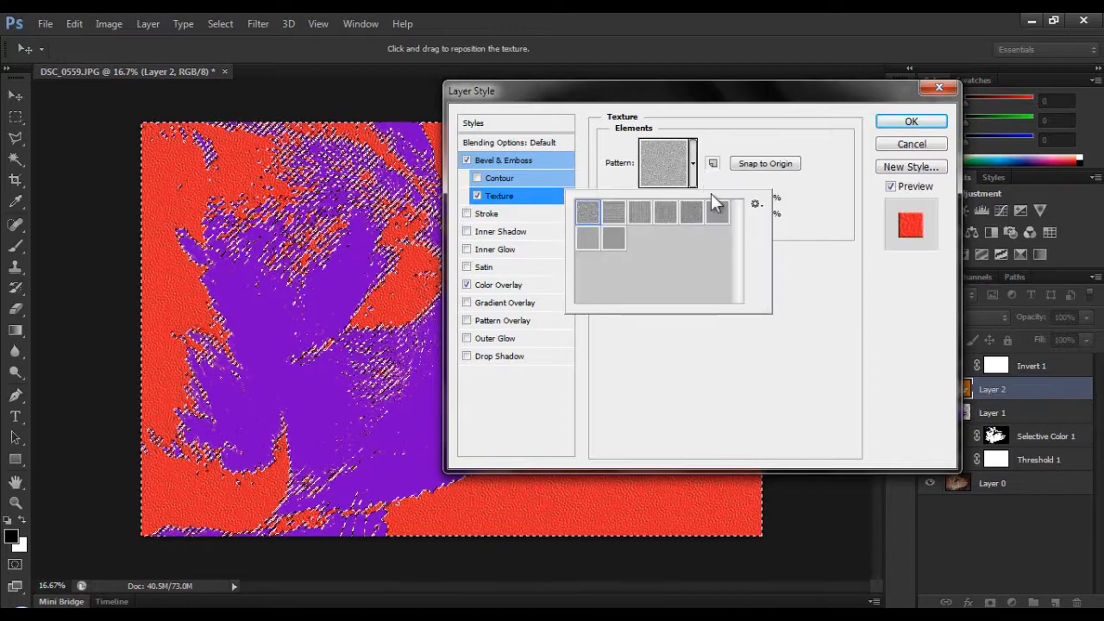
left_click(645, 214)
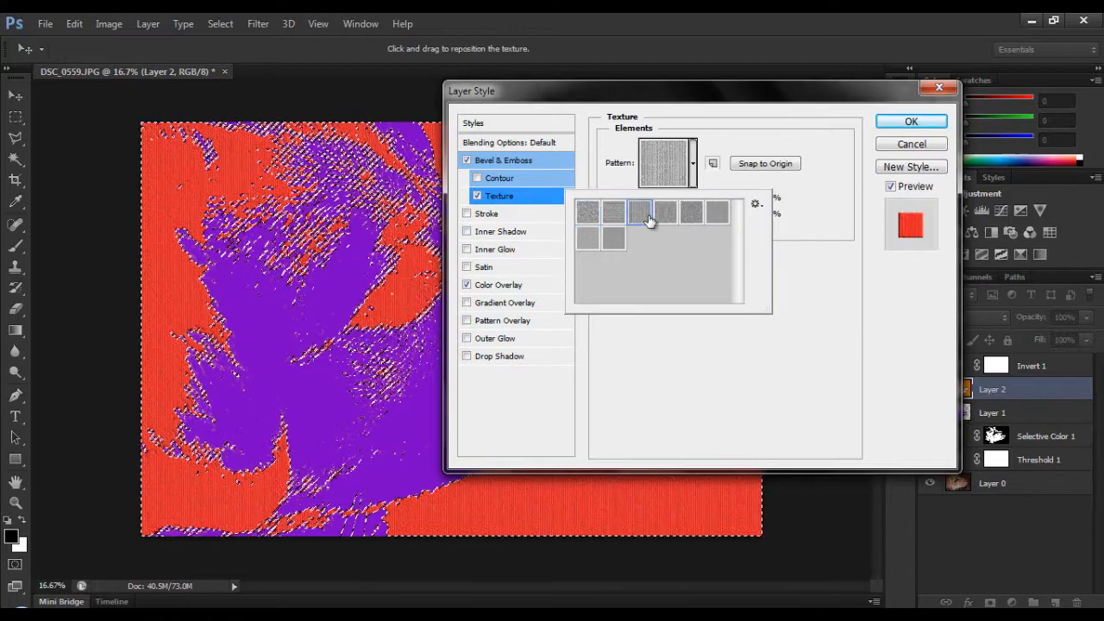
left_click(909, 123)
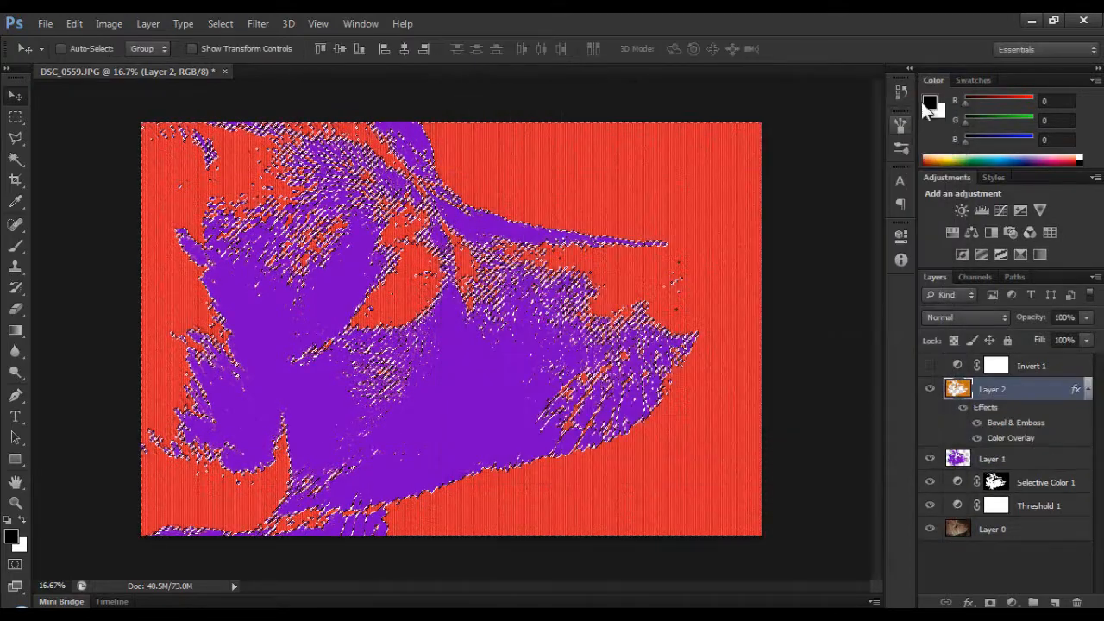
left_click(1087, 390)
Step: Enable a Color Overlay style on Layer 1 and set its overlay color to dark green
double_click(964, 412)
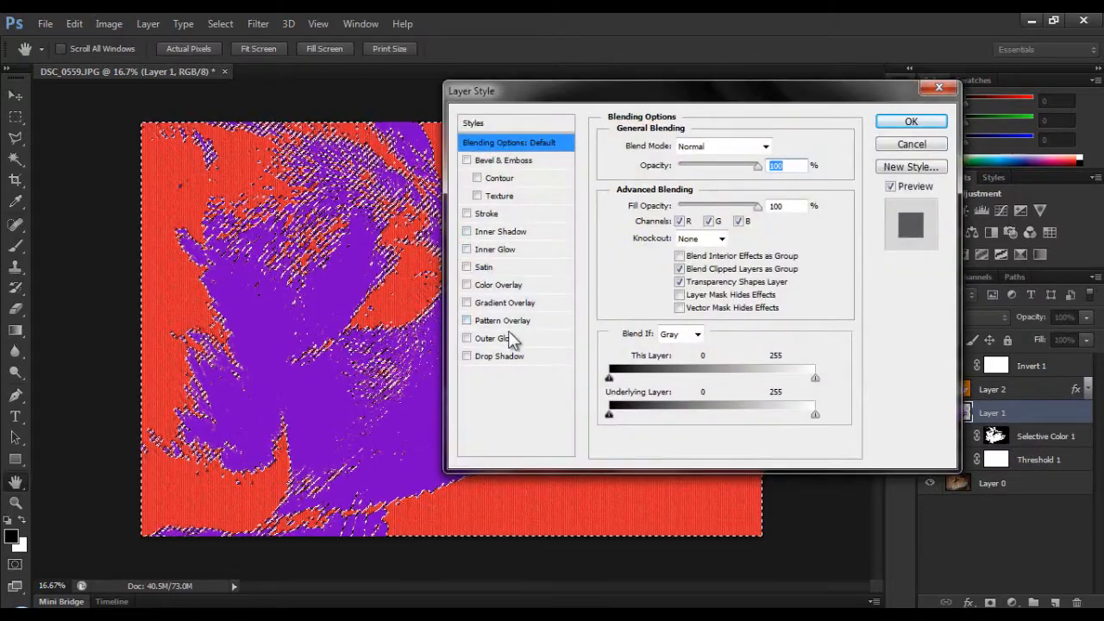
left_click(502, 285)
left_click(782, 148)
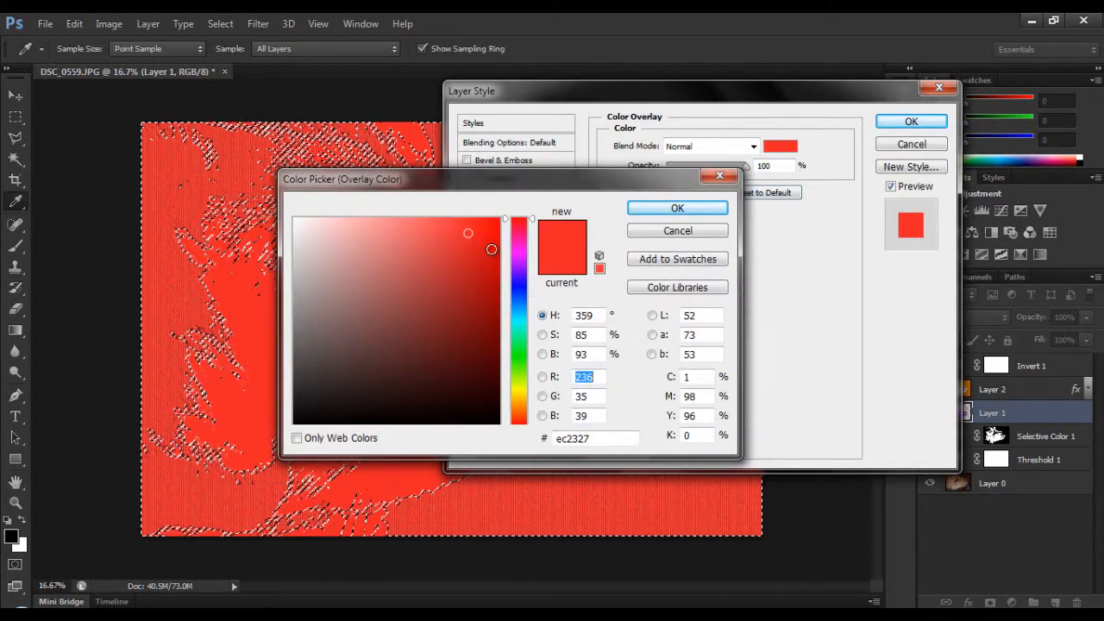
left_click_drag(524, 321, 523, 393)
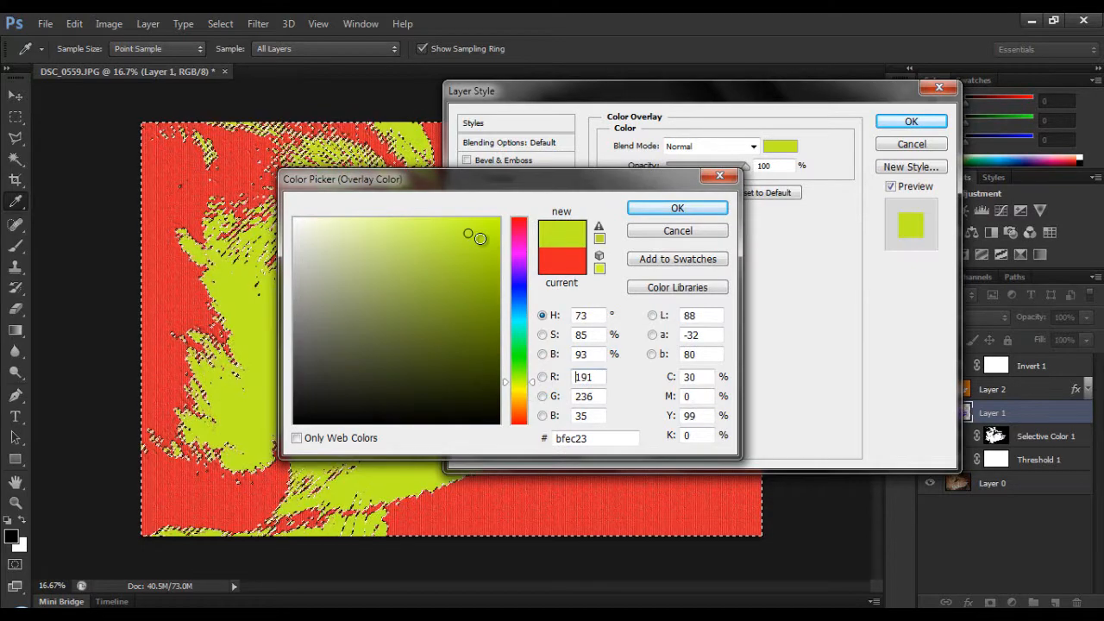
left_click(517, 356)
left_click_drag(468, 313, 581, 231)
left_click(662, 210)
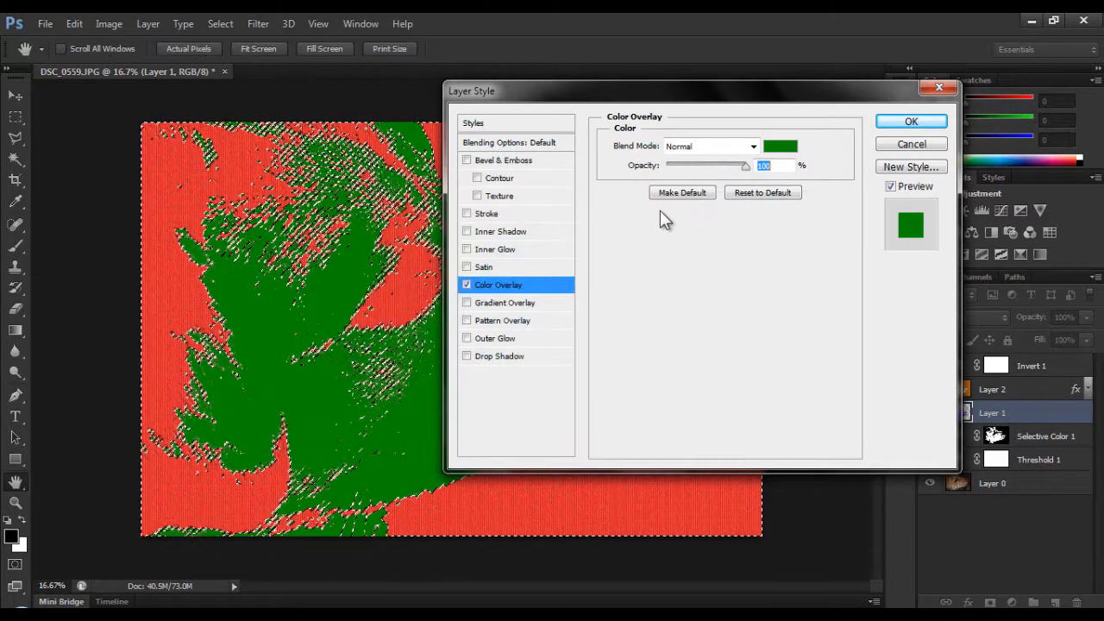
Step: Add a Bevel & Emboss texture to Layer 1 using the second pattern, a horizontal-line texture, and clear the selection
left_click(511, 198)
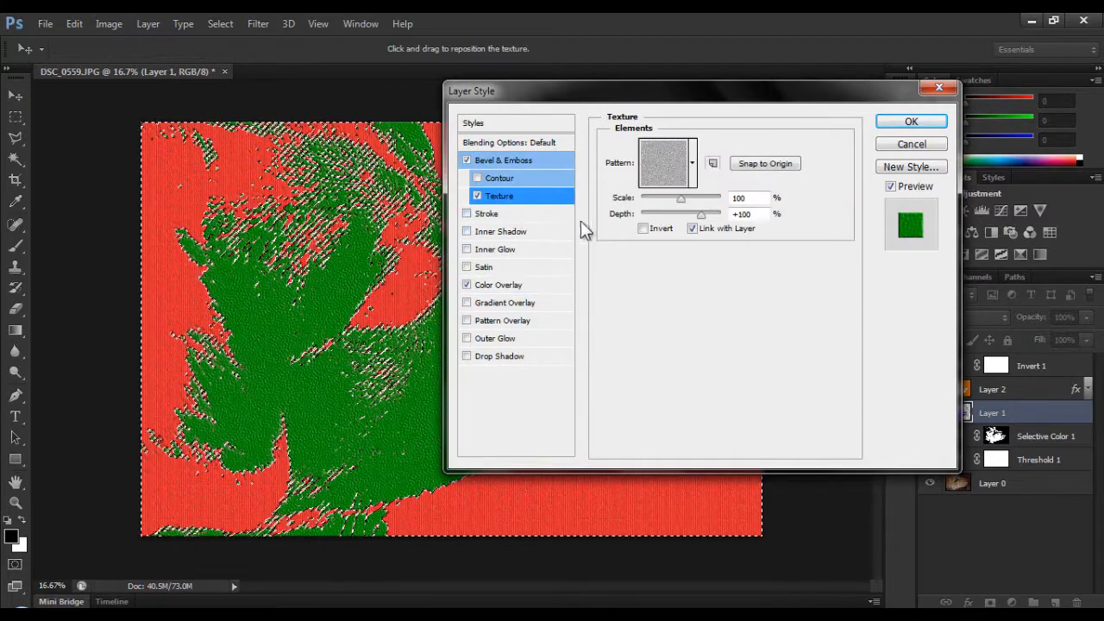
left_click(690, 163)
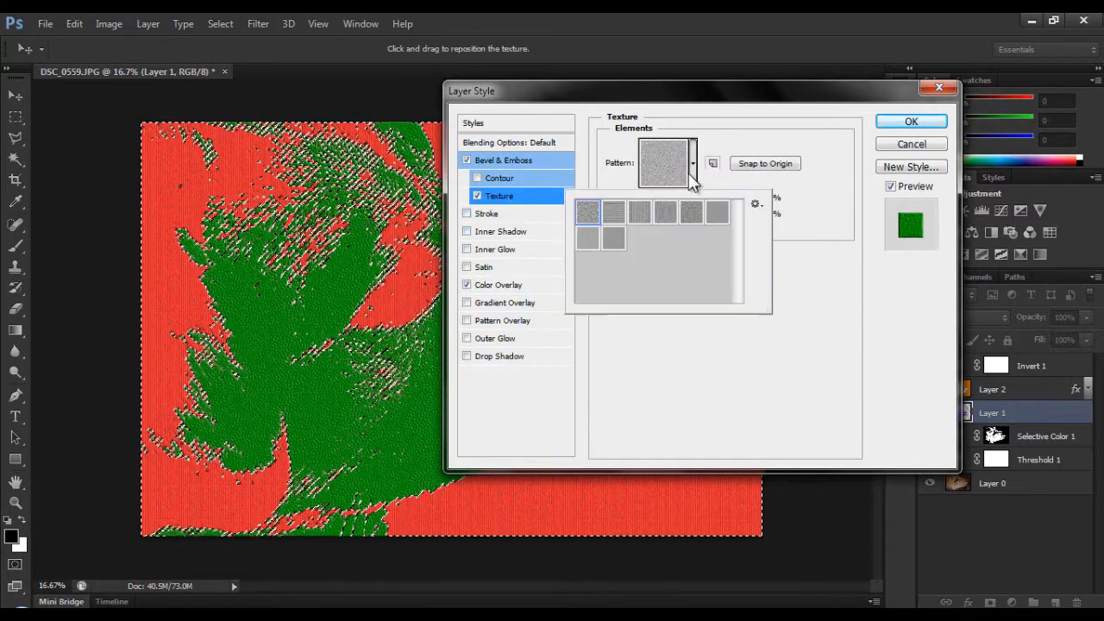
left_click(616, 215)
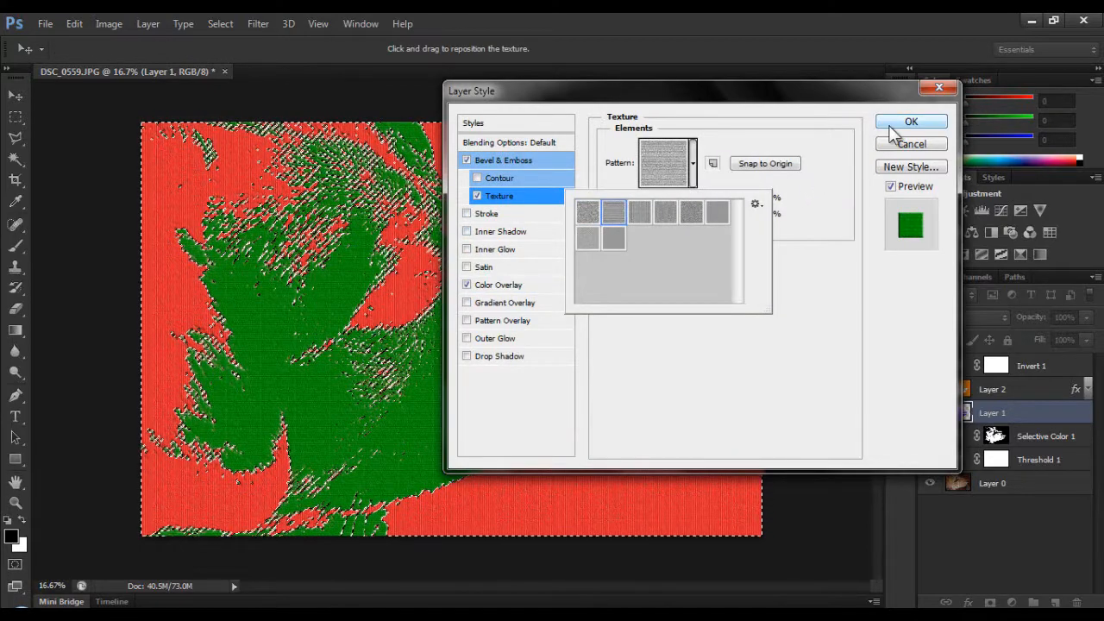
left_click(892, 123)
key("ctrl+d")
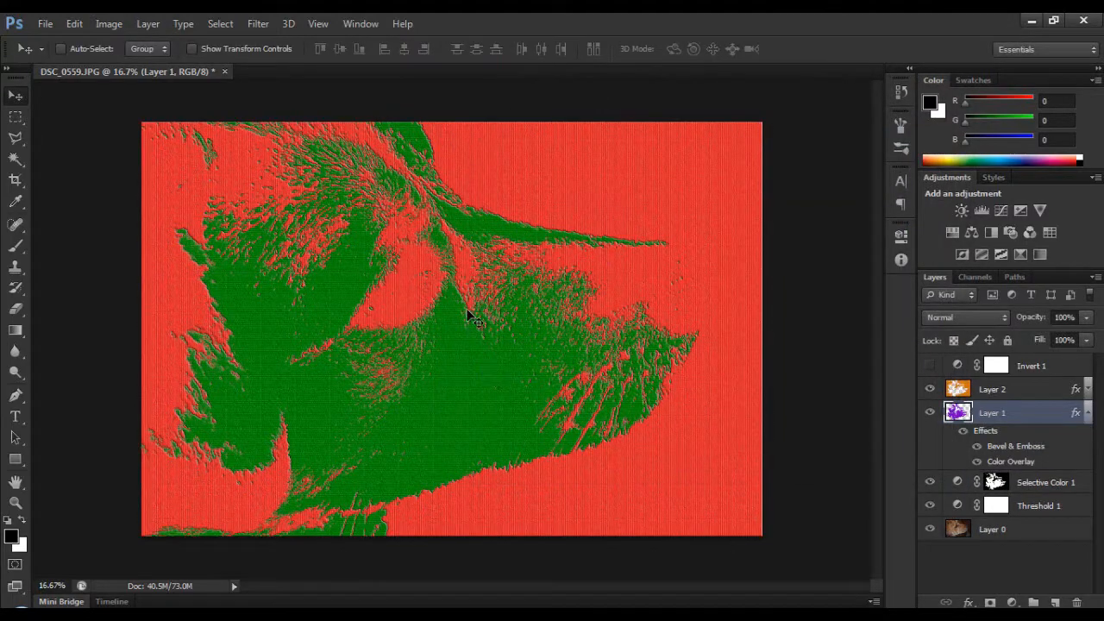
Step: Inspect the textures up close, then select the Invert 1 adjustment layer and make it visible
scroll(466, 317, "up", 5)
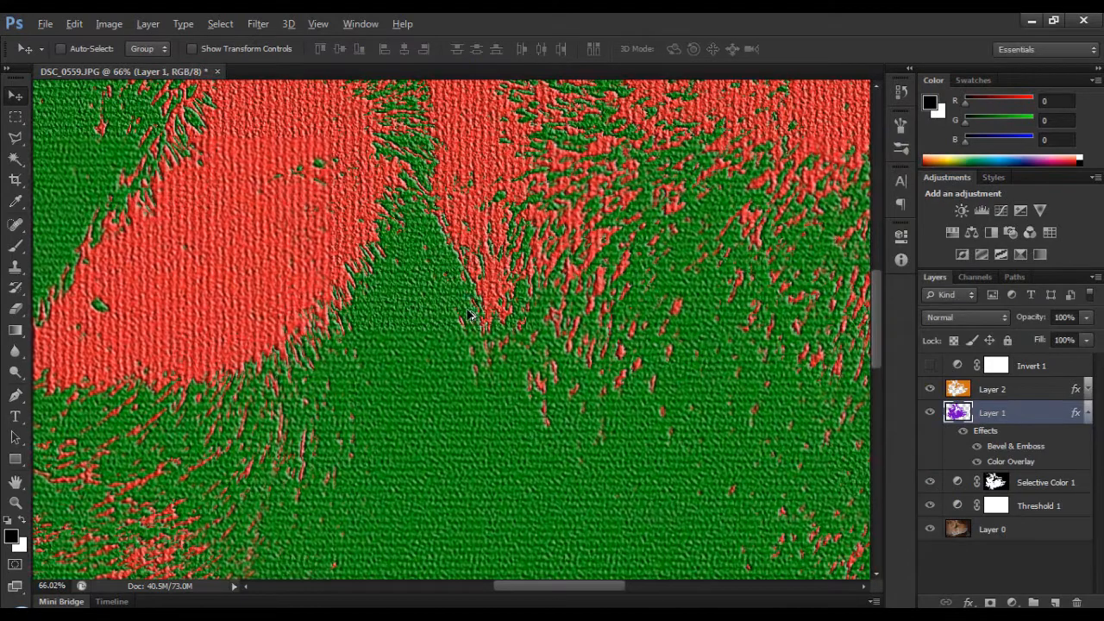
scroll(465, 274, "down", 5)
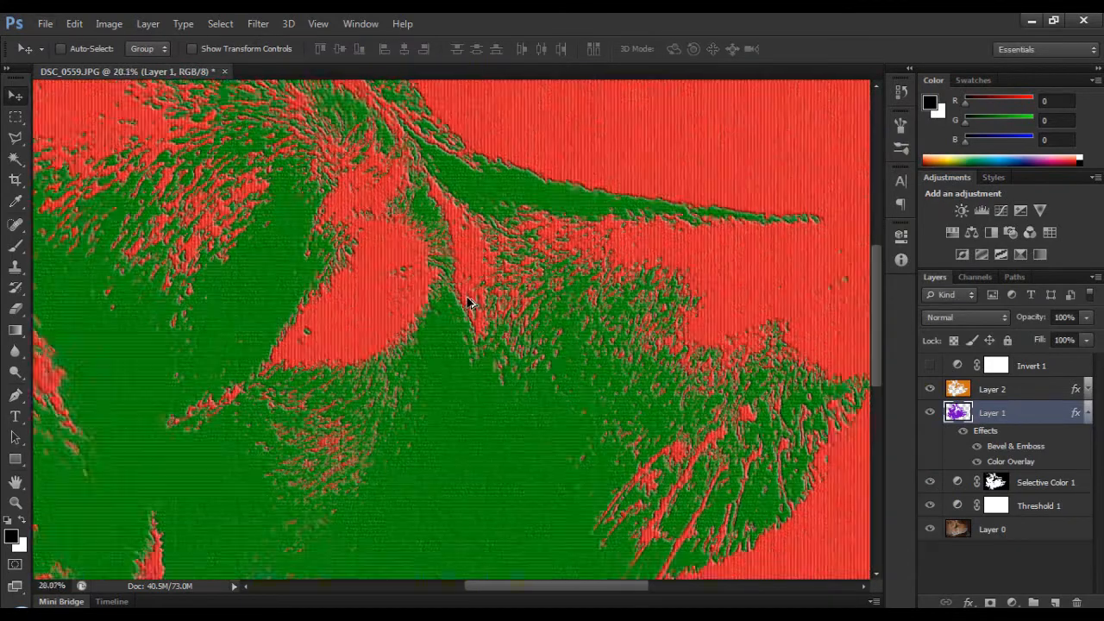
scroll(468, 304, "up", 1)
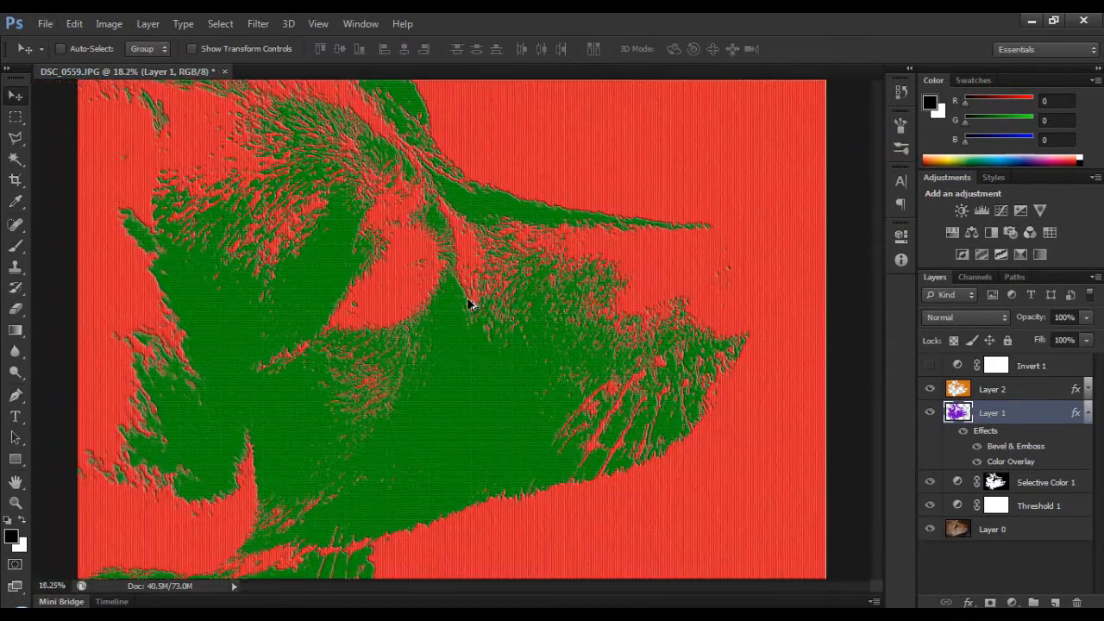
scroll(469, 304, "down", 1)
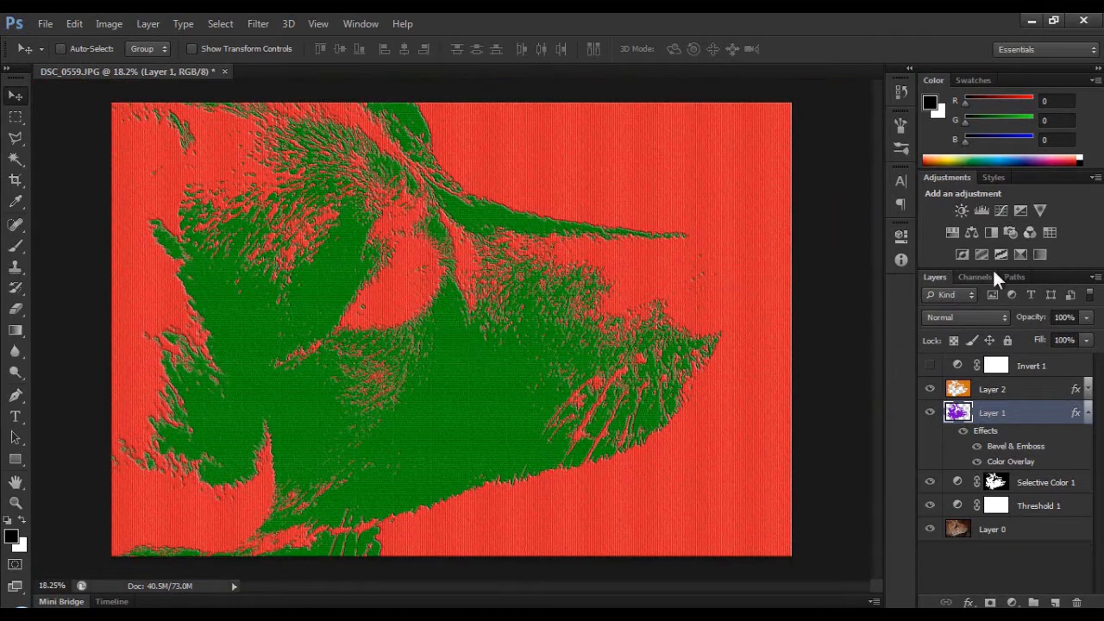
left_click(1024, 369)
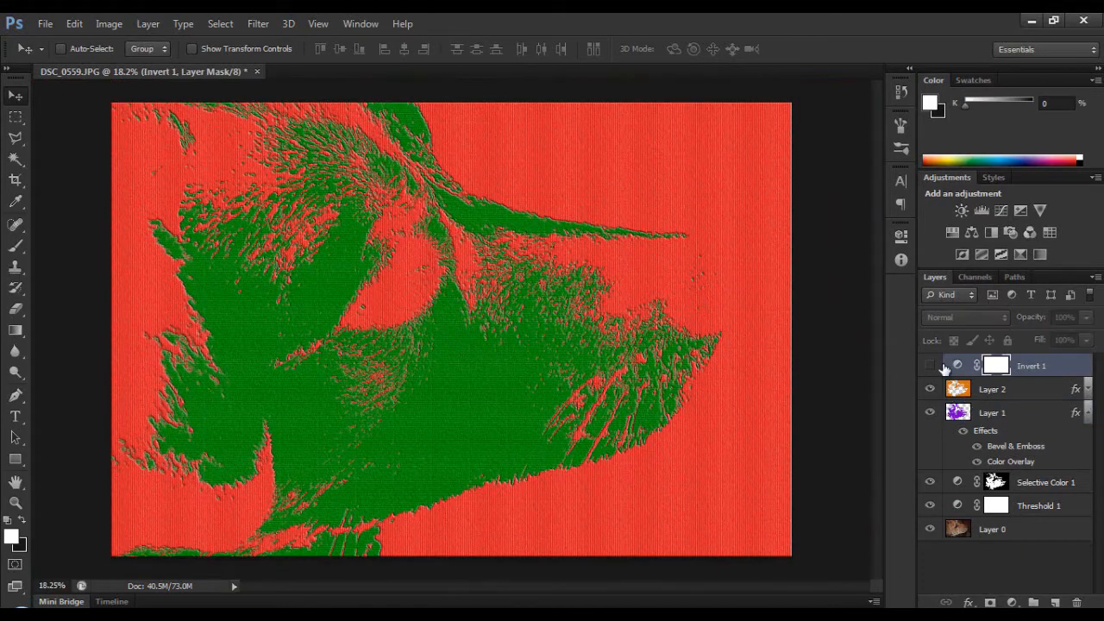
left_click(929, 366)
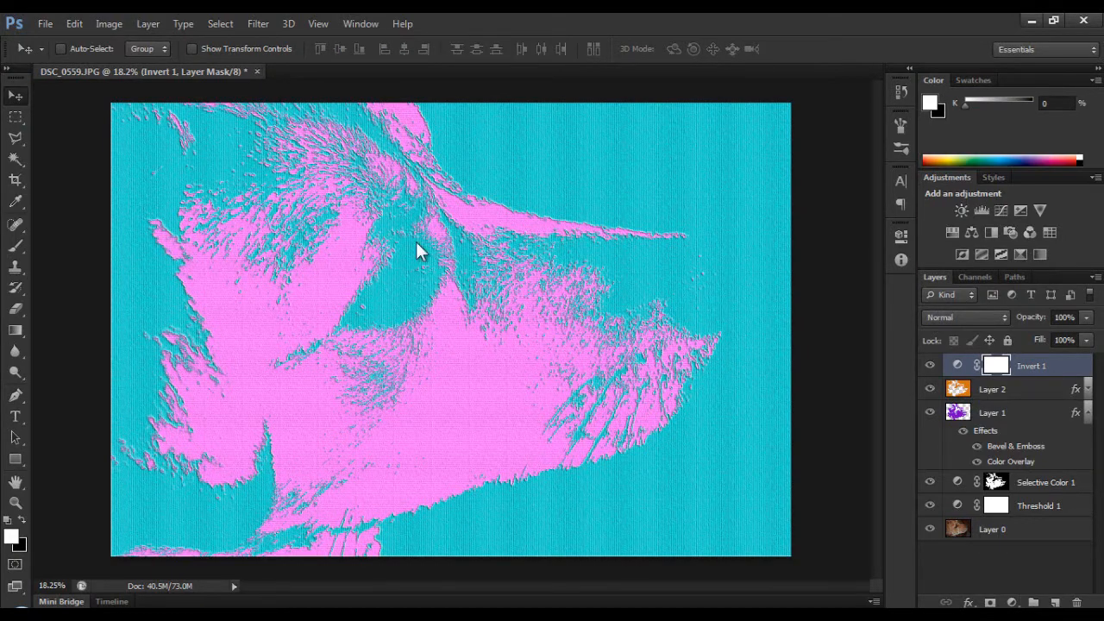
Step: Save a JPEG copy named Nugget_Pop in the Pop_Animals folder with quality 12 and the Baseline ("Standard") format option
key("ctrl+shift+s")
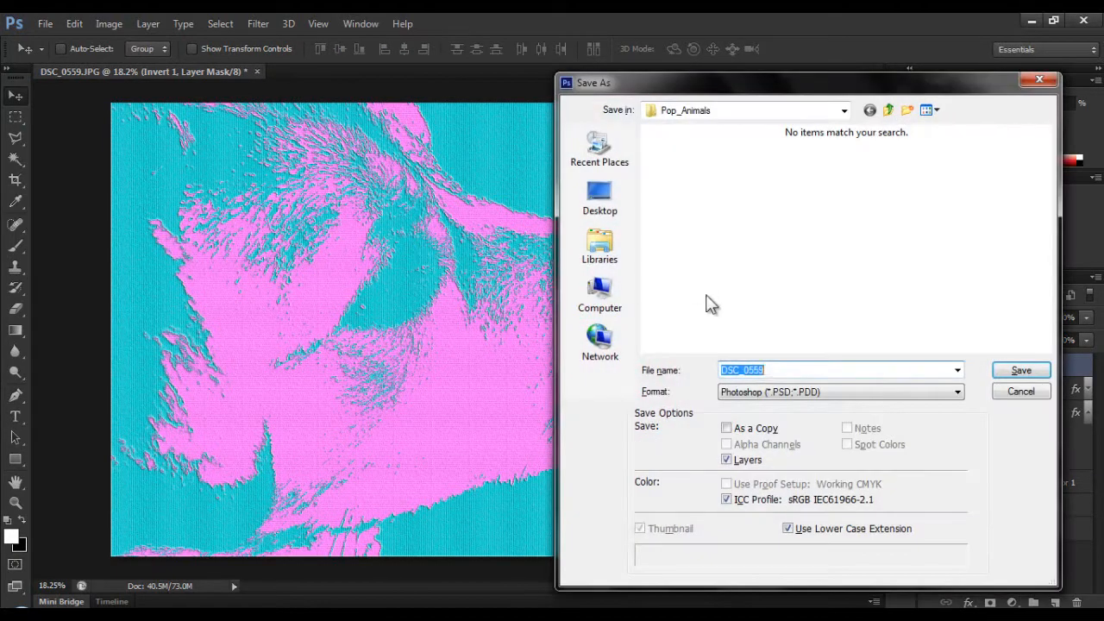
left_click(824, 396)
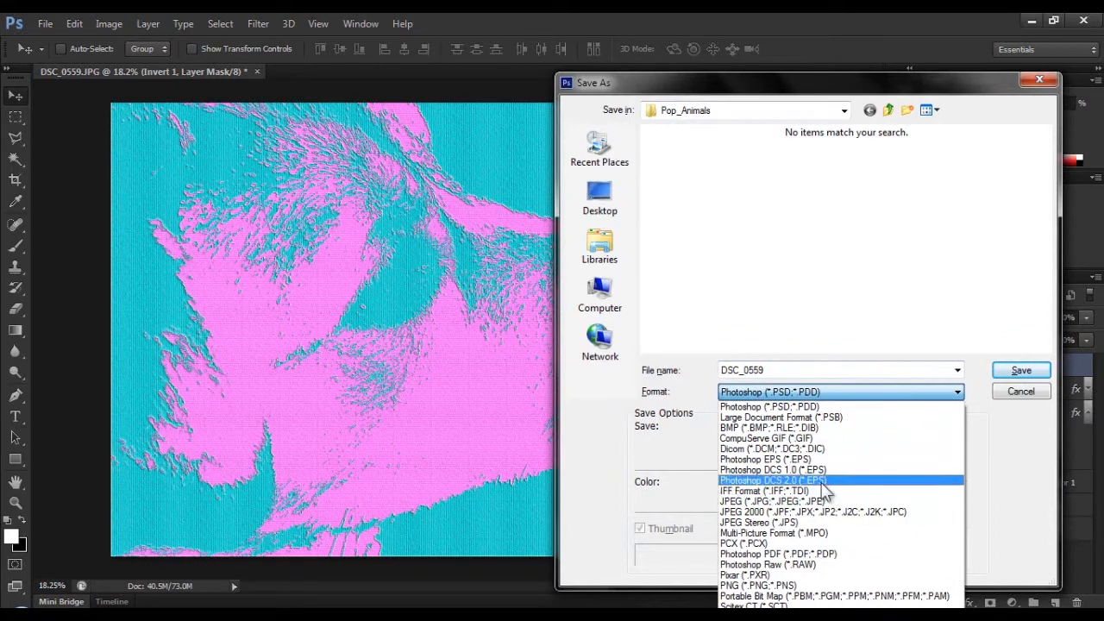
left_click(824, 501)
double_click(801, 371)
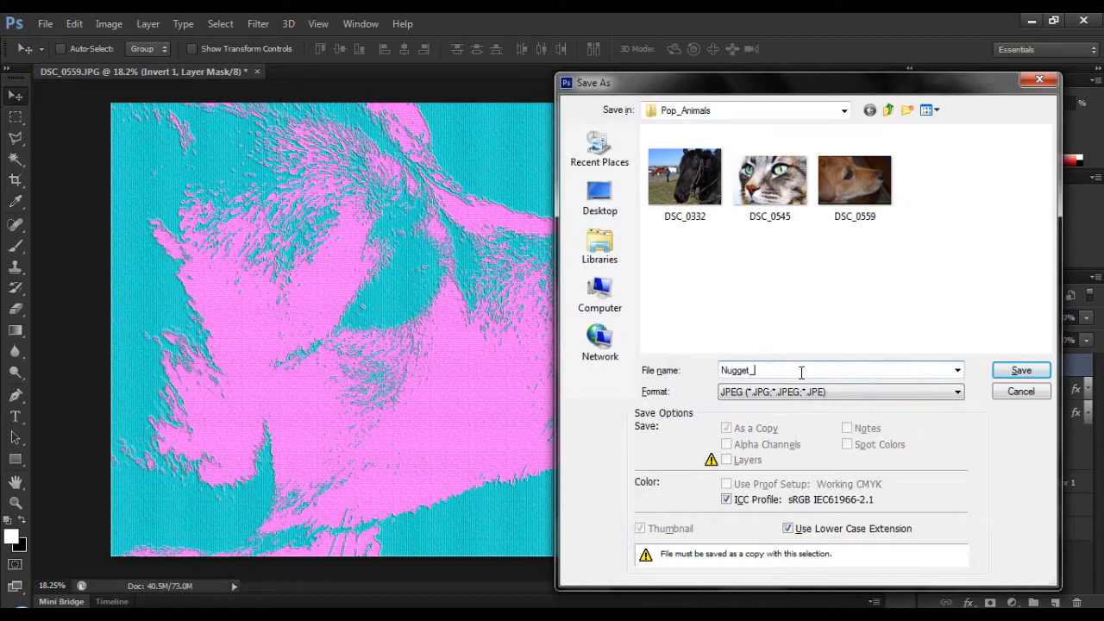
type("Nugget_Pop")
key("Return")
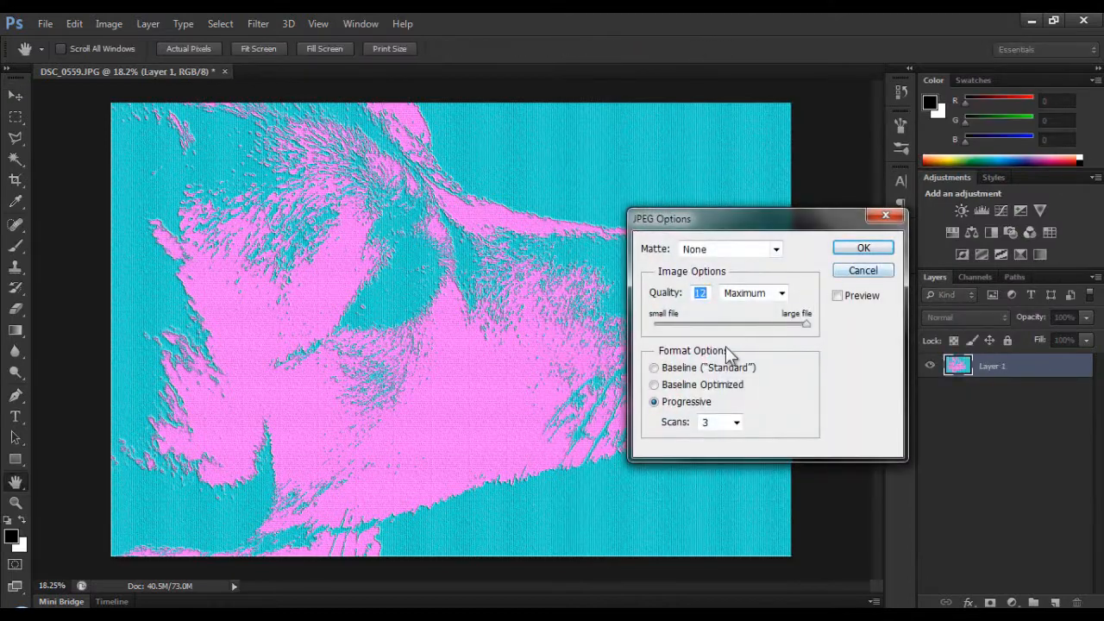
left_click(679, 369)
left_click(859, 252)
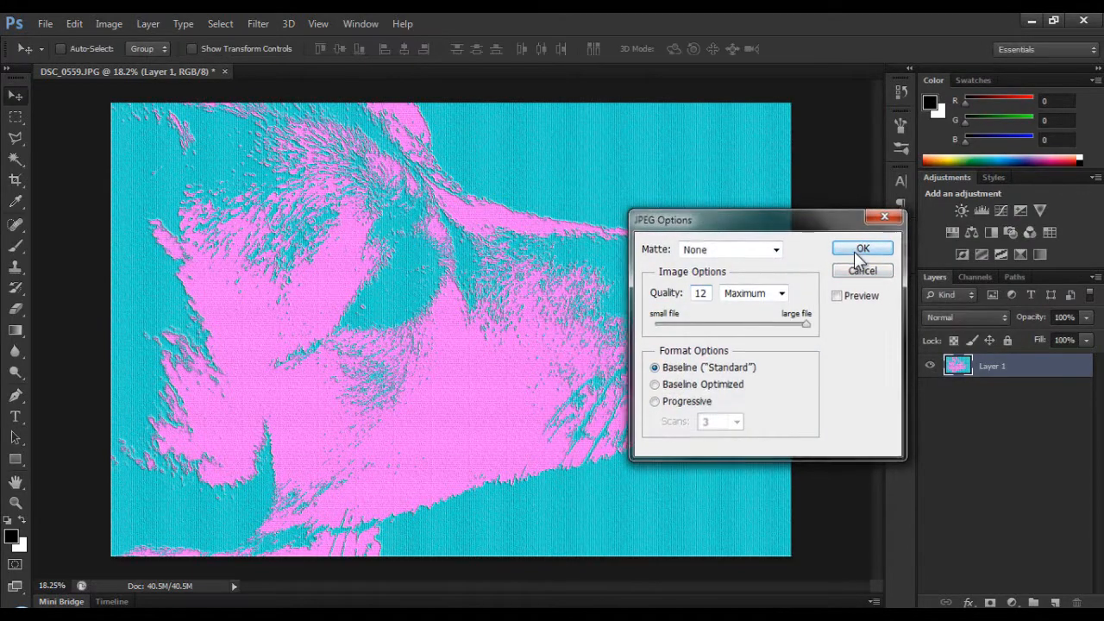
Step: Request closing of the dog document and open the horse photo DSC_0332 from the Pop_Animals folder
key("ctrl+w")
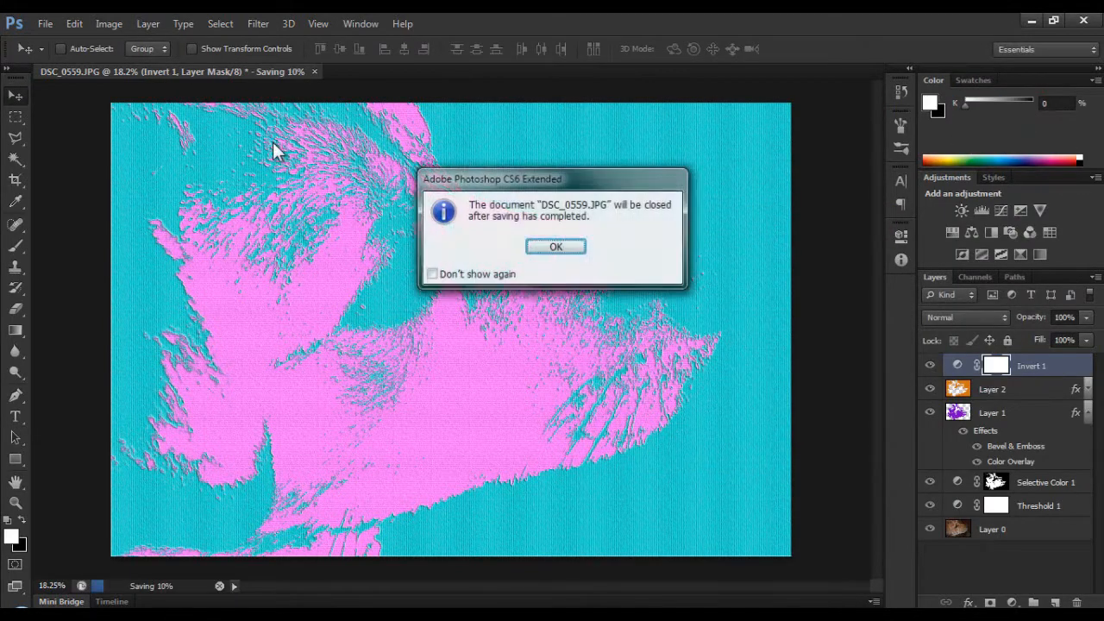
left_click(556, 247)
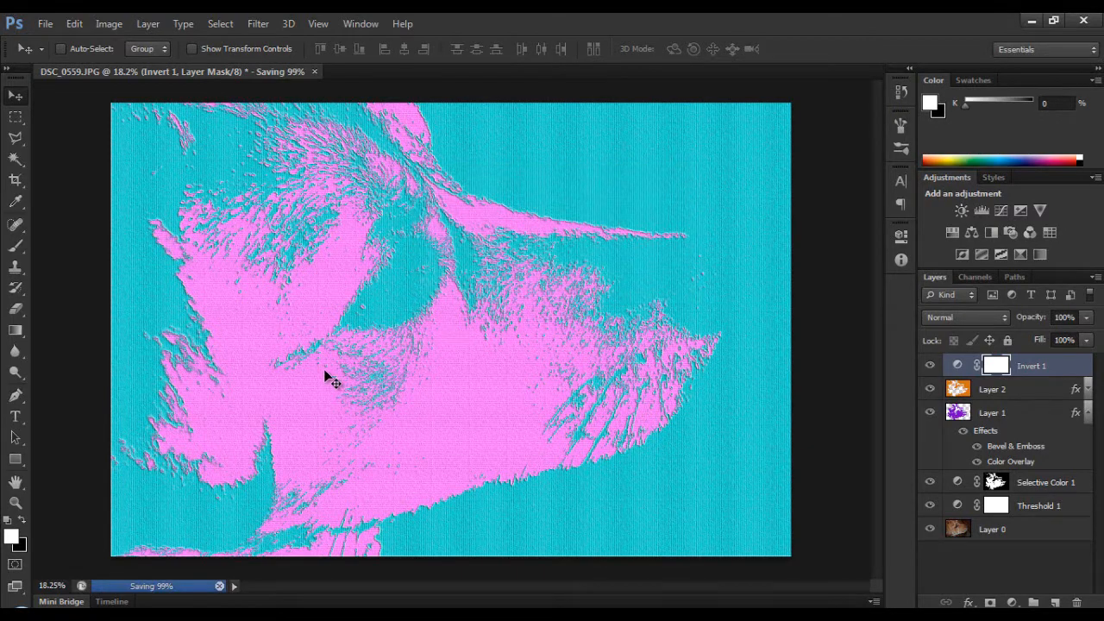
key("ctrl+o")
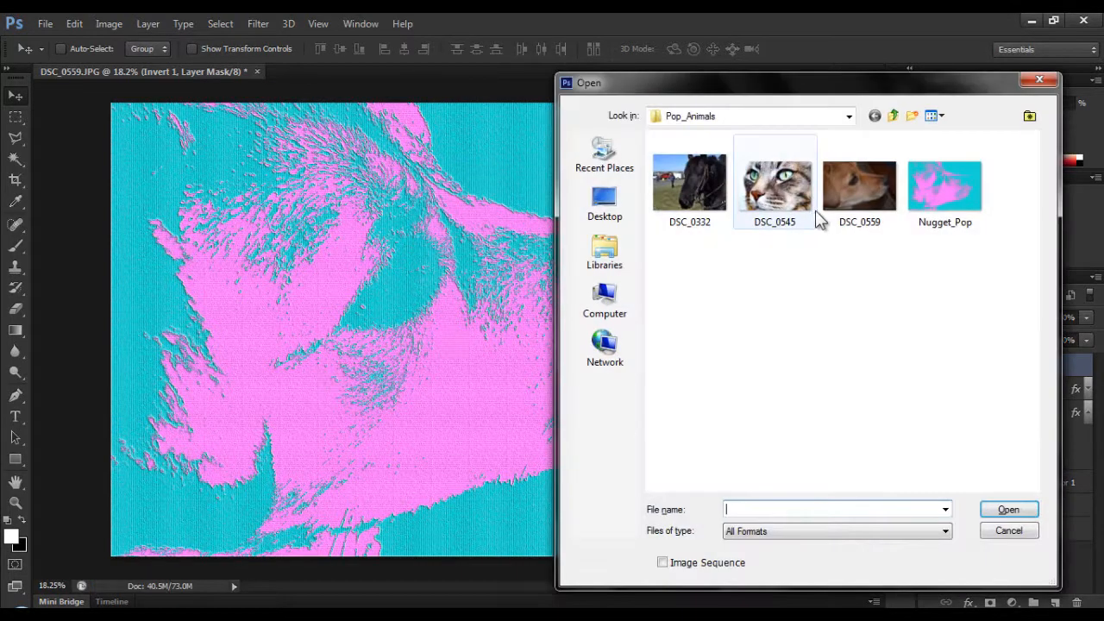
double_click(718, 218)
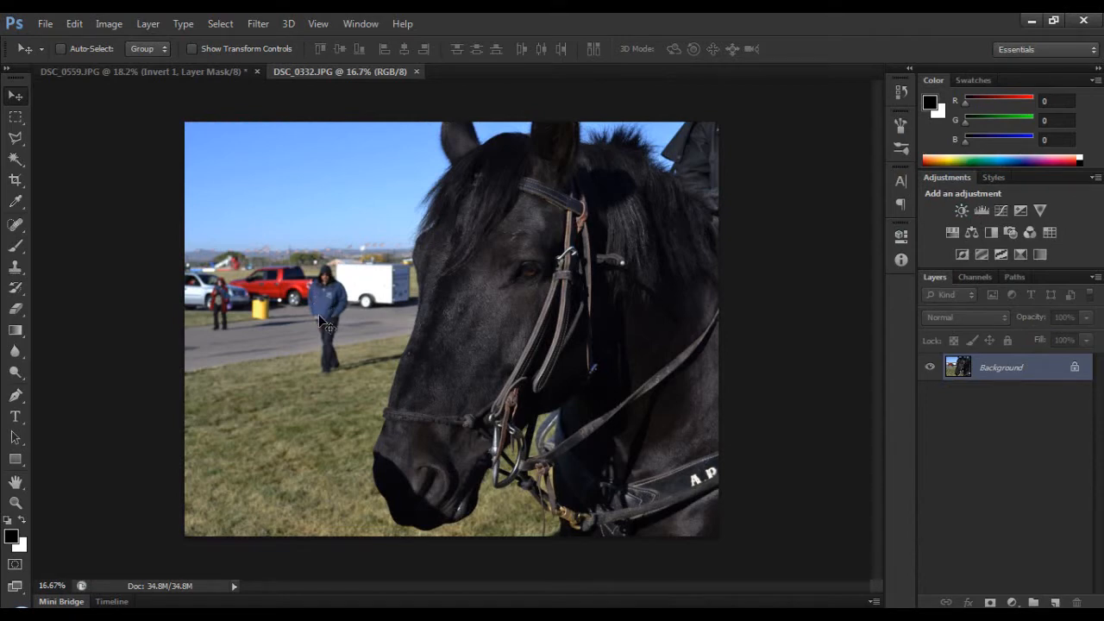
Step: Enlarge the Clone Stamp brush to 700 px and clone sky over the people and vehicles in front of the horse
scroll(319, 316, "up", 2)
scroll(377, 318, "up", 3)
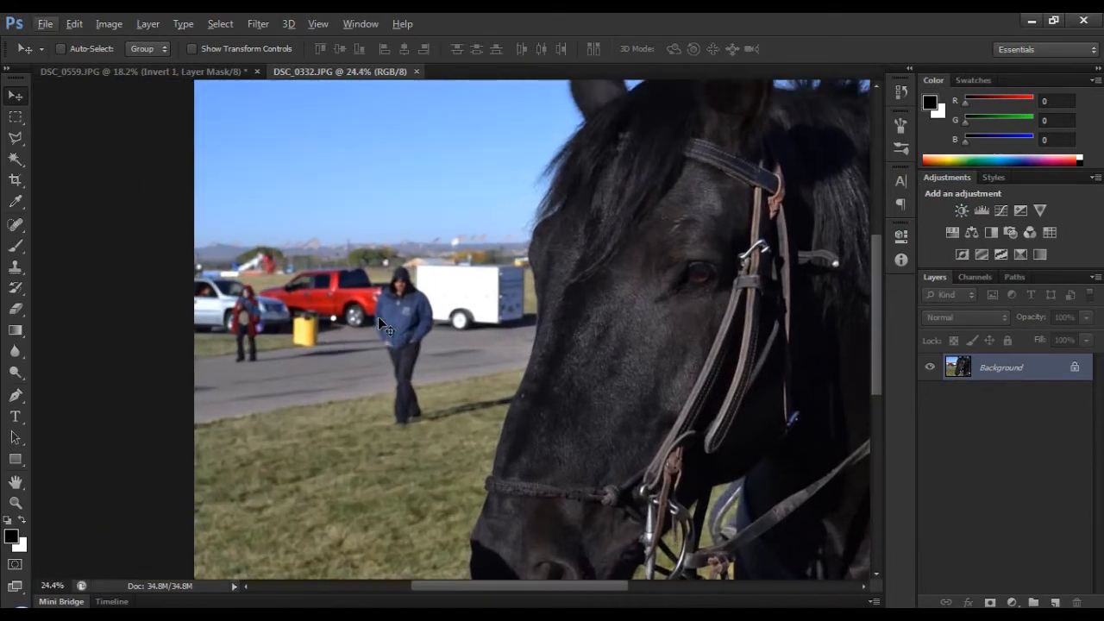
left_click(19, 268)
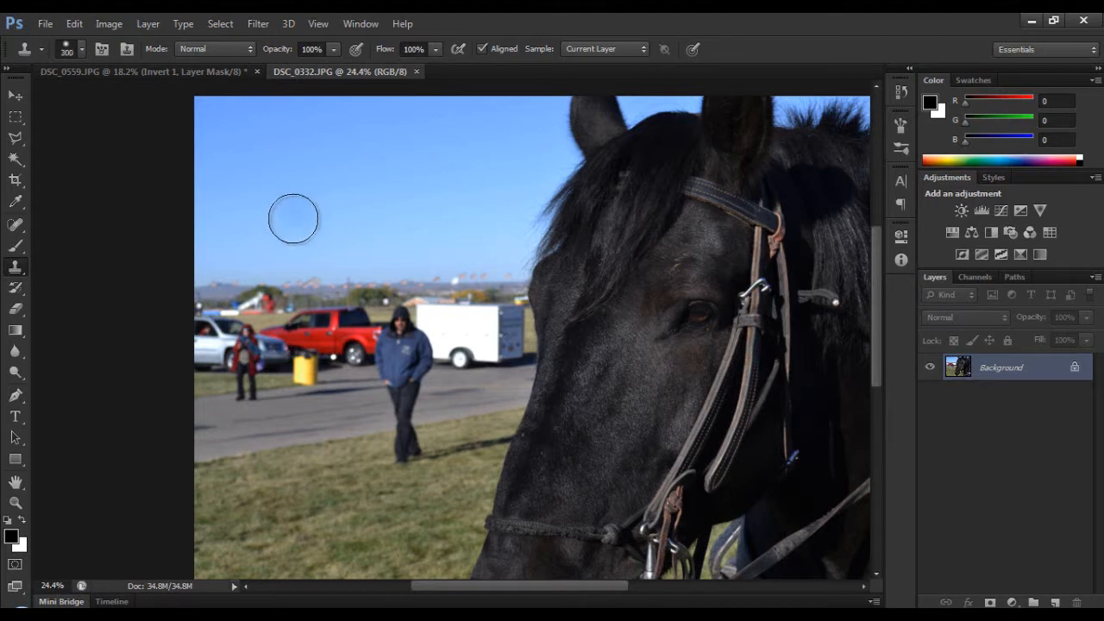
key("bracketright")
key("bracketright")
key("bracketright")
key("bracketright")
mouse_move(258, 310)
left_mouse_down()
mouse_move(225, 388)
mouse_move(215, 449)
left_mouse_up()
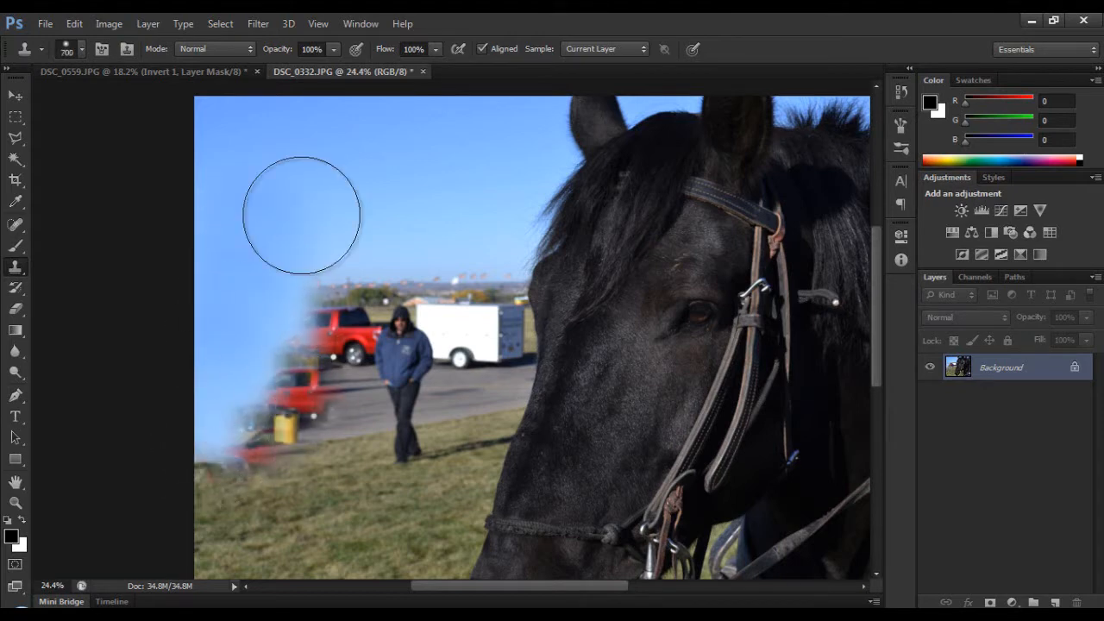
mouse_move(301, 215)
left_mouse_down()
mouse_move(312, 404)
mouse_move(346, 386)
mouse_move(340, 243)
mouse_move(393, 400)
mouse_move(414, 407)
mouse_move(413, 292)
mouse_move(417, 353)
left_mouse_up()
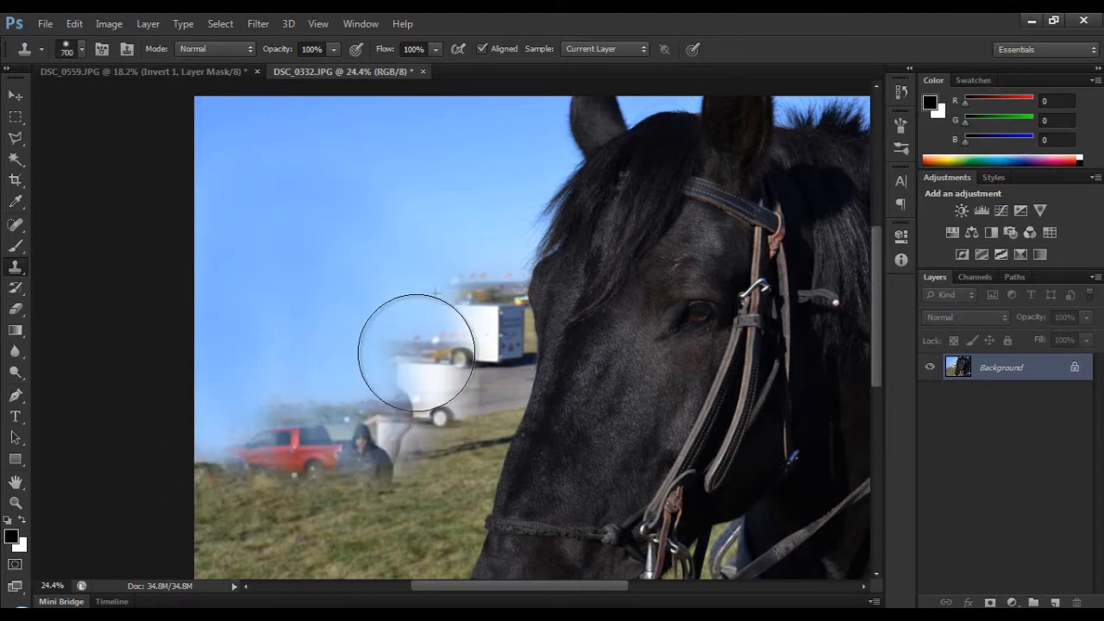
Step: Resample clean sky and clone it over the remaining man, red truck and road down to the grass
left_click(266, 172, "alt")
mouse_move(424, 271)
left_mouse_down()
mouse_move(438, 388)
mouse_move(427, 313)
mouse_move(425, 395)
mouse_move(420, 377)
mouse_move(340, 480)
mouse_move(344, 405)
left_mouse_up()
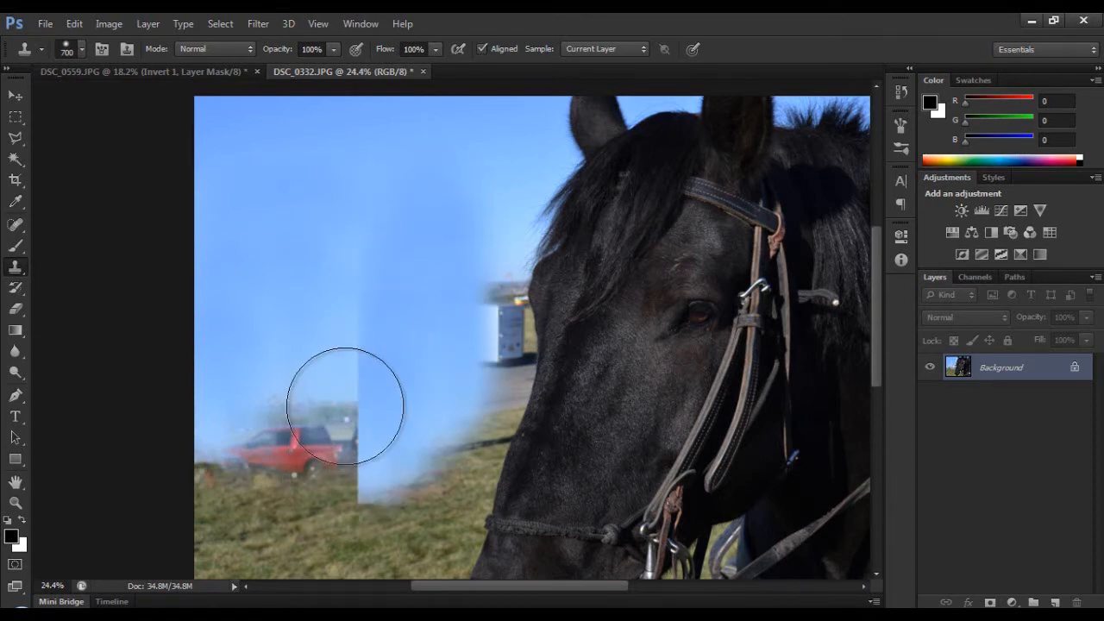
left_click(318, 228, "alt")
left_click_drag(349, 341, 341, 436)
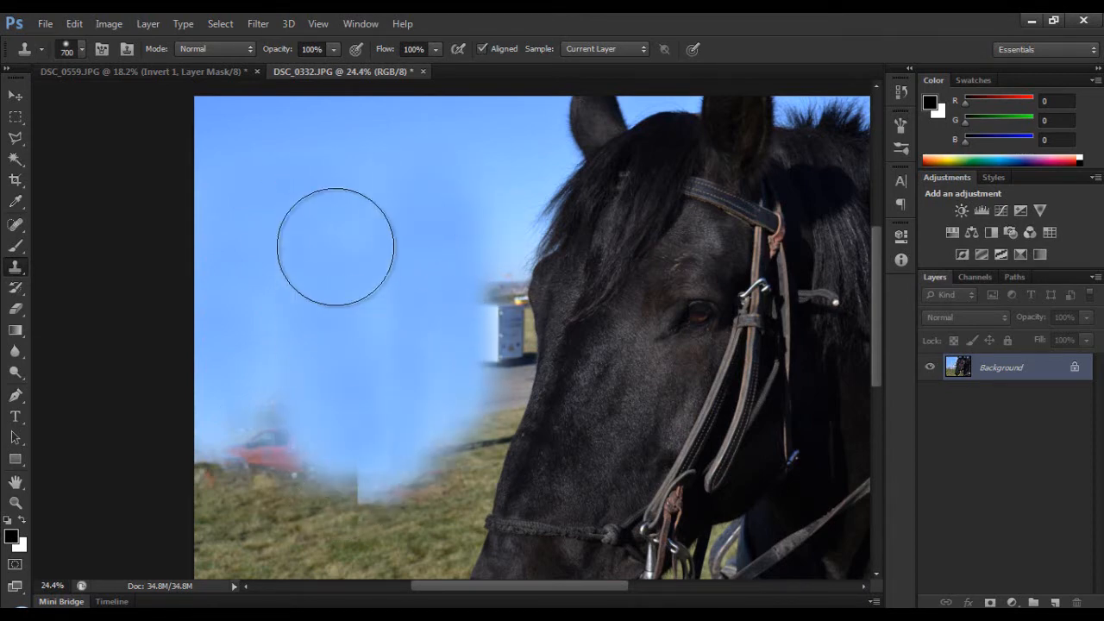
left_click(334, 220, "alt")
mouse_move(337, 338)
left_mouse_down()
mouse_move(299, 501)
mouse_move(282, 374)
mouse_move(209, 424)
mouse_move(204, 478)
left_mouse_up()
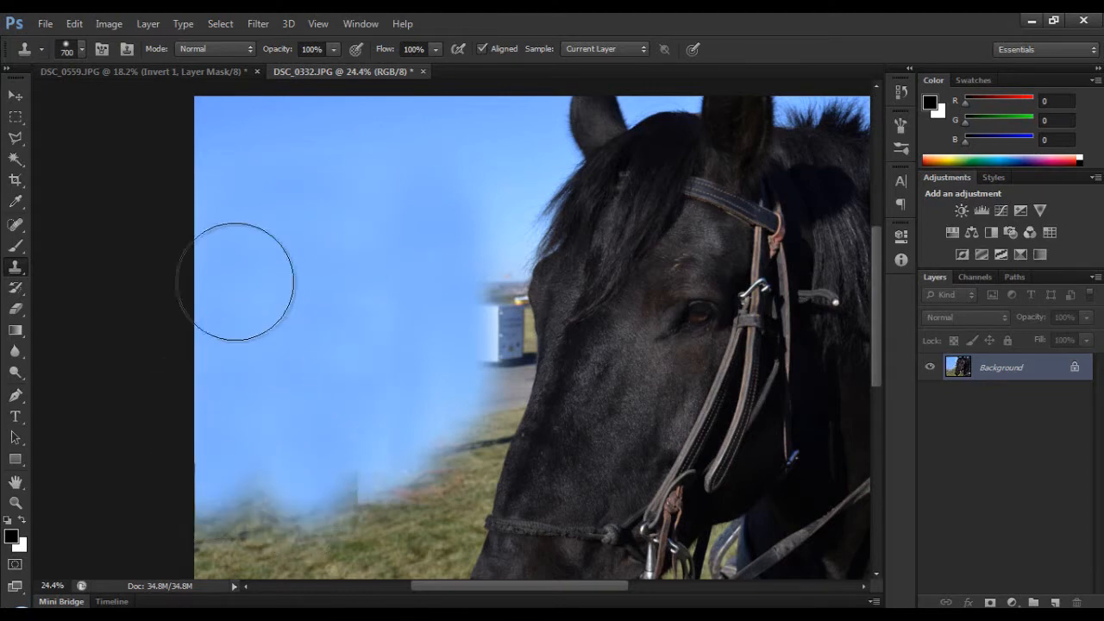
Step: Resample clean sky and clone it over the white-and-blue box beside the horse's face with the Clone Stamp
left_click(15, 95)
scroll(445, 235, "down", 3)
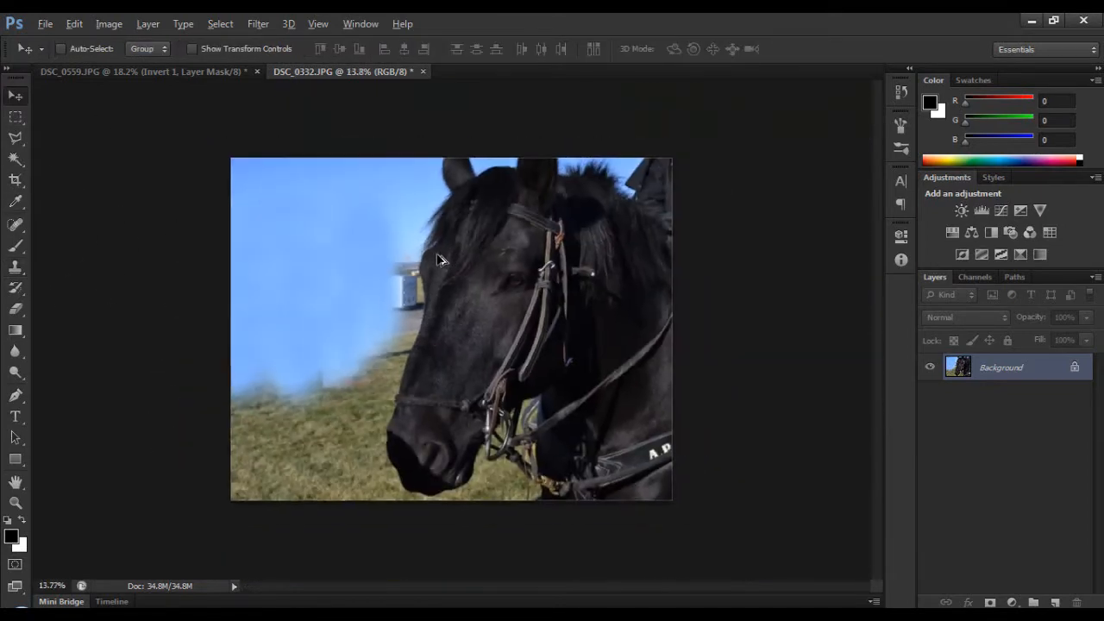
scroll(361, 281, "up", 4)
scroll(362, 284, "up", 5)
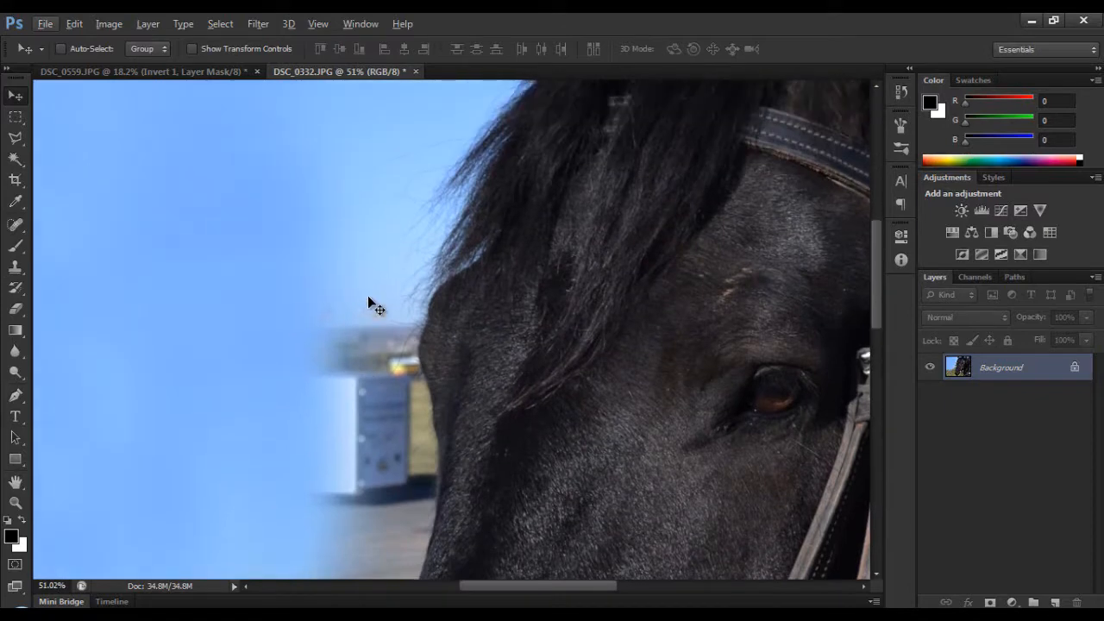
key("b")
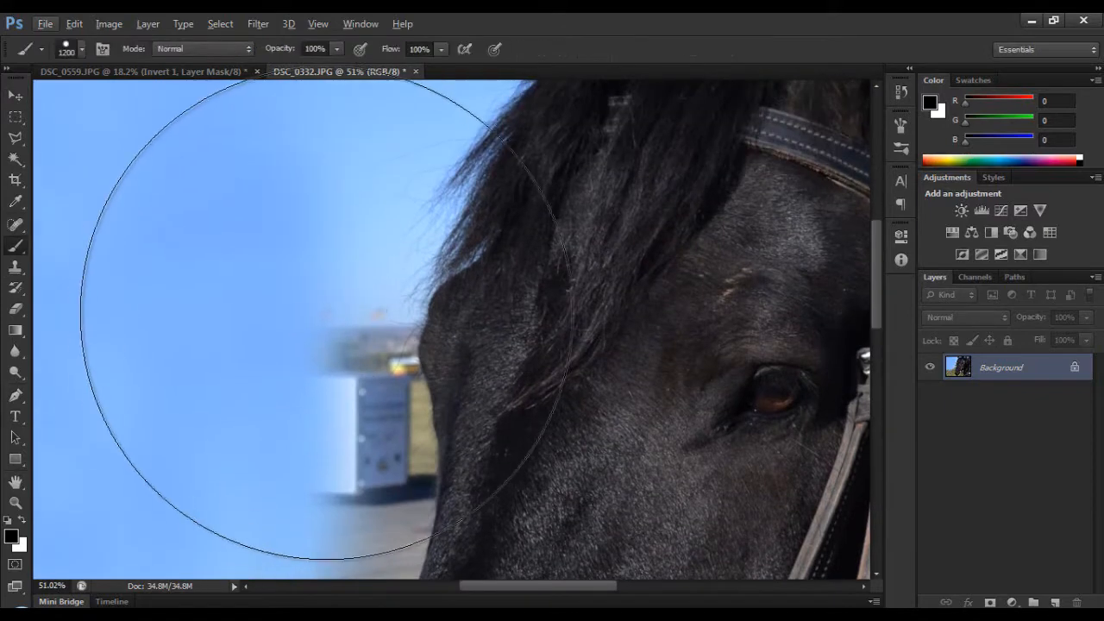
left_click(16, 267)
left_click(184, 250, "alt")
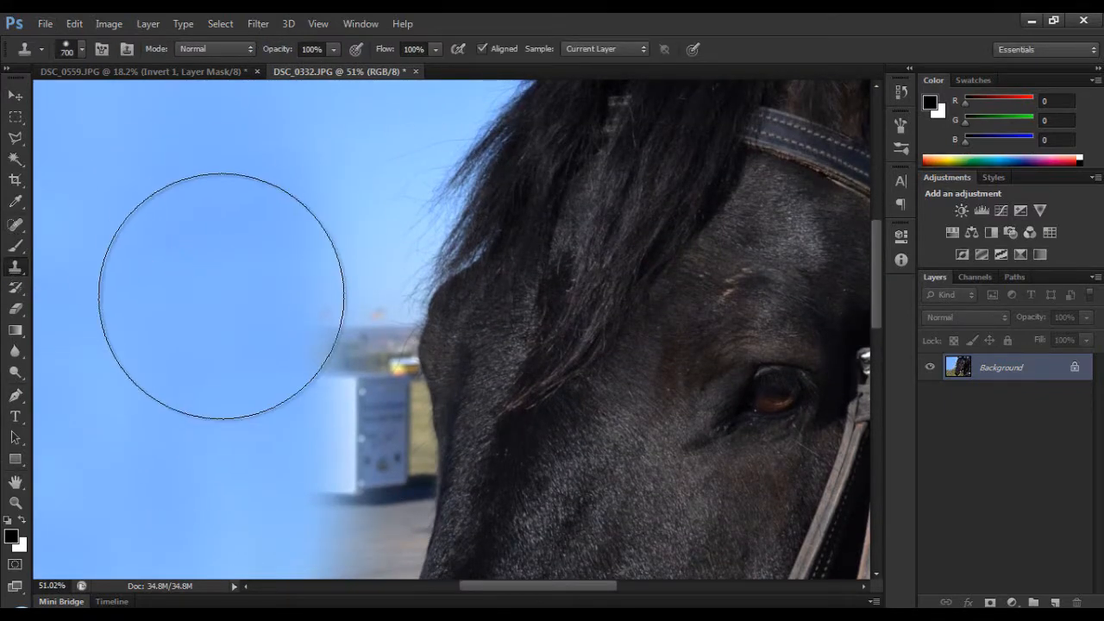
left_click(269, 393)
mouse_move(269, 393)
left_mouse_down()
mouse_move(271, 406)
mouse_move(225, 375)
left_mouse_up()
Step: Raise the Clone Stamp brush hardness and clone sky closer to the edge of the horse's face
right_click(233, 375)
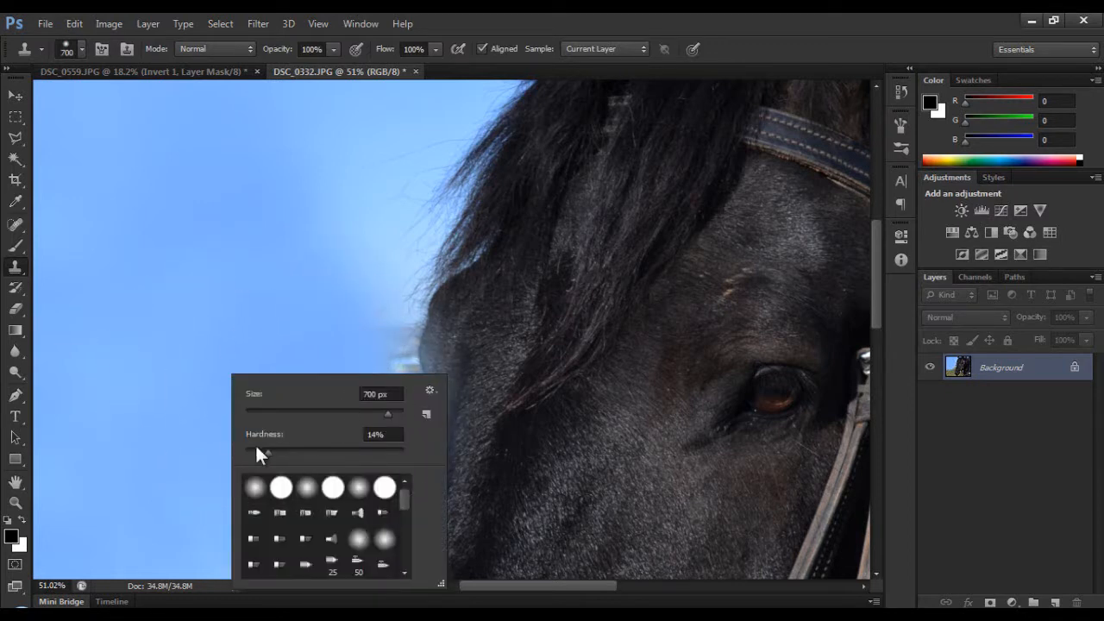
key("Return")
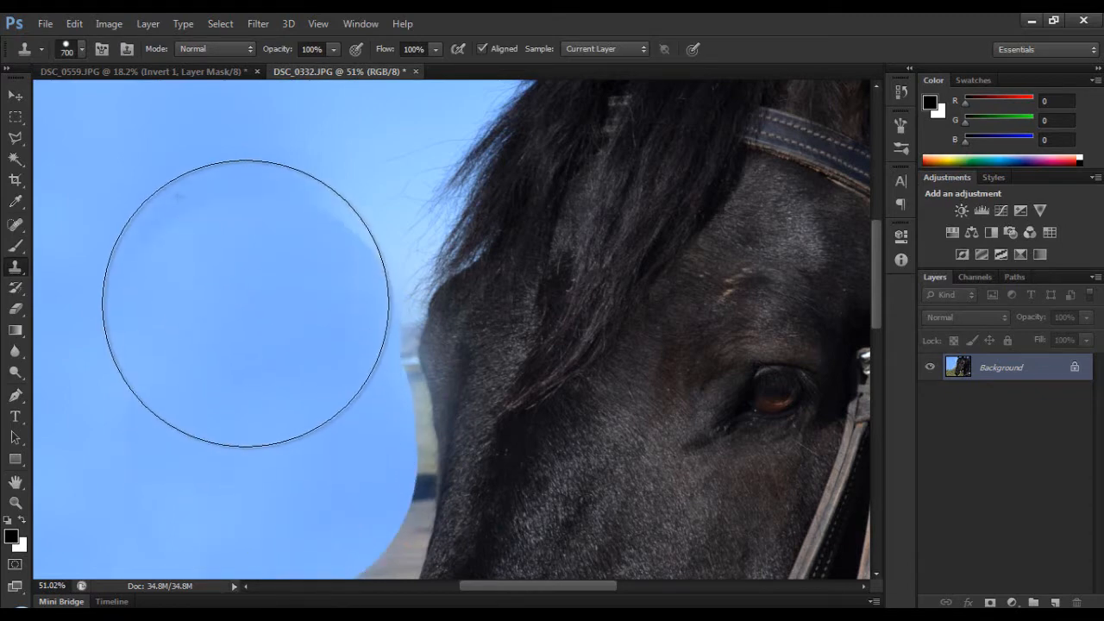
left_click(247, 290)
key("v")
Step: Convert the locked Background into a regular layer, keeping the default name and settings
scroll(328, 282, "down", 7)
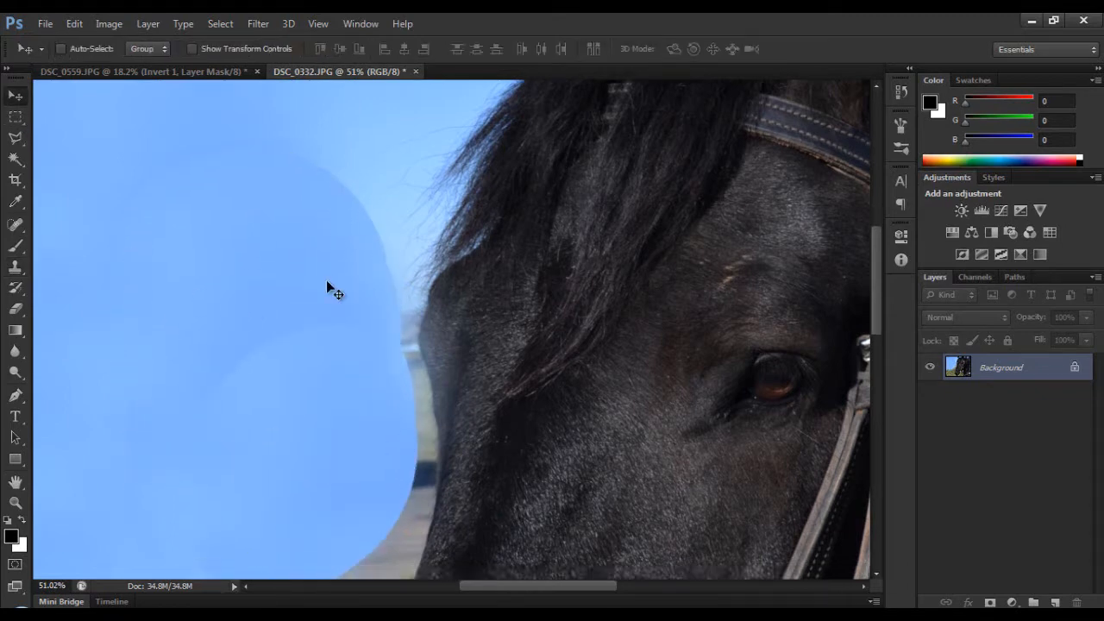
scroll(387, 322, "down", 3)
scroll(388, 323, "up", 4)
scroll(434, 311, "up", 1)
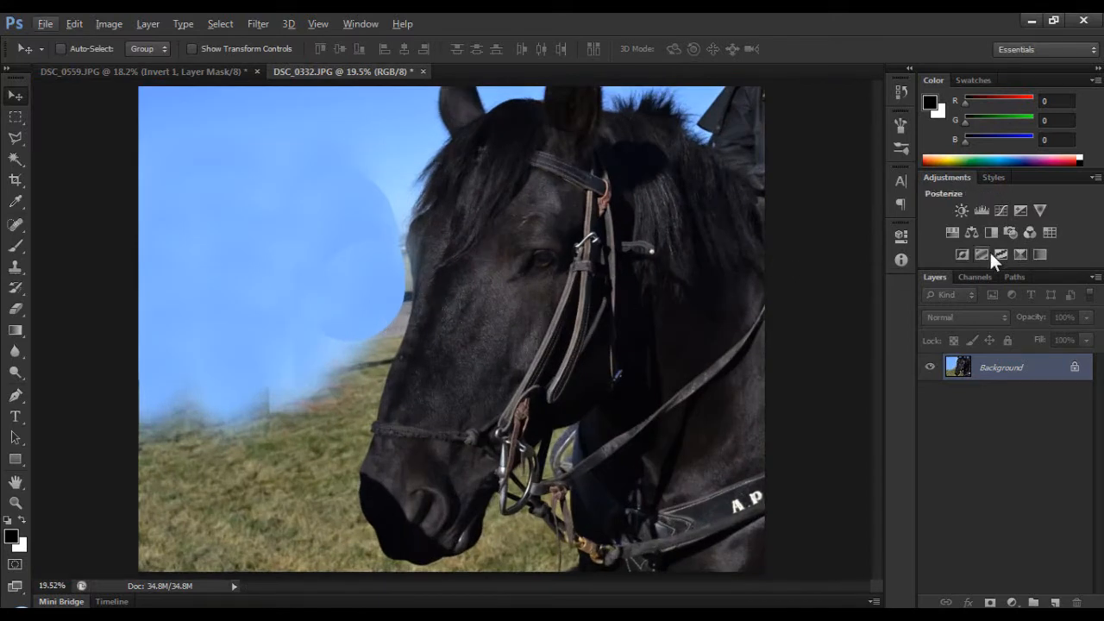
double_click(1025, 374)
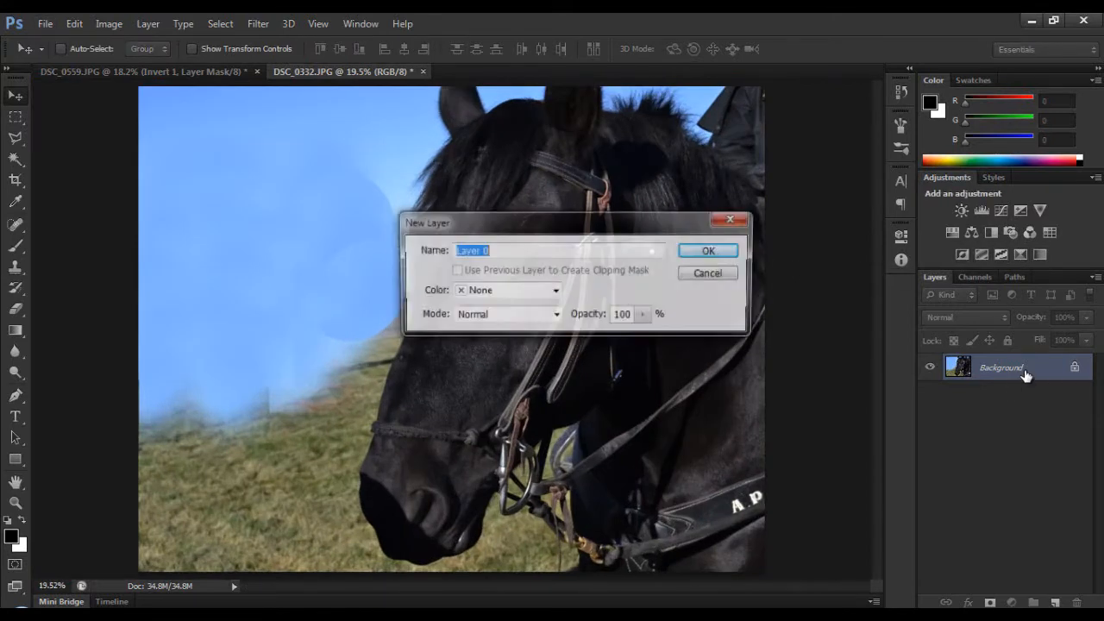
key("Return")
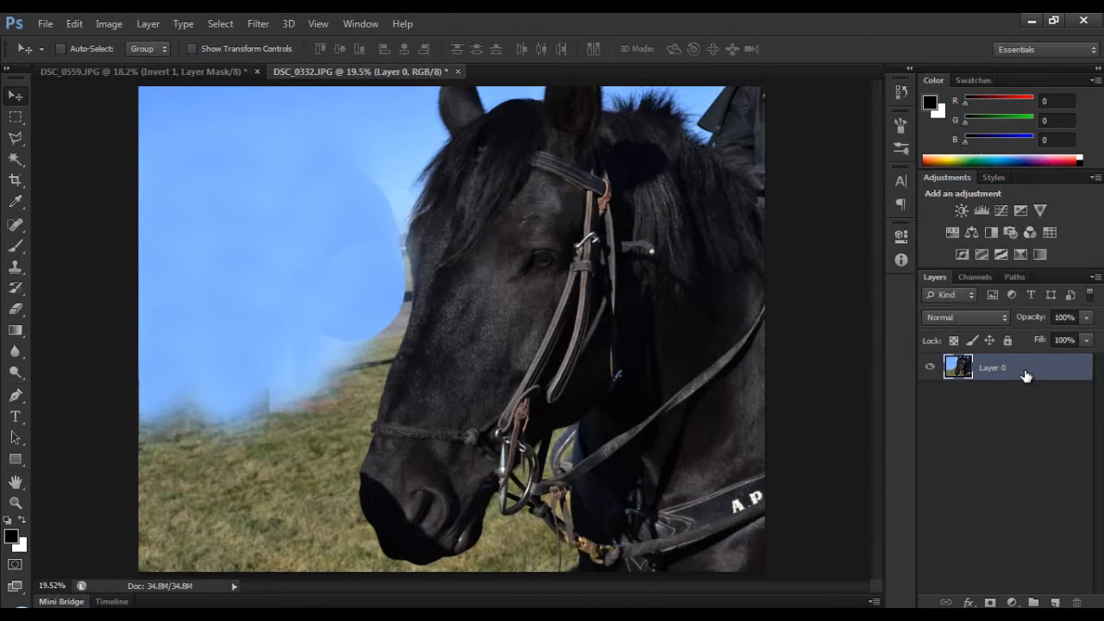
Step: Add a Threshold adjustment layer above the horse photo with a threshold level of 40
left_click(1003, 251)
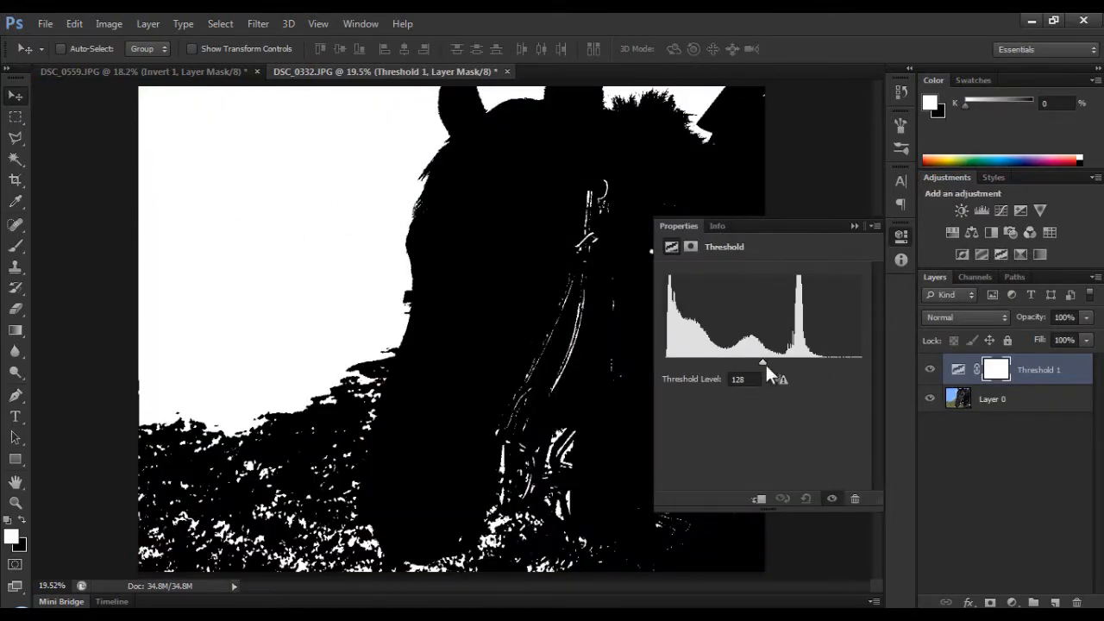
left_click_drag(764, 363, 694, 362)
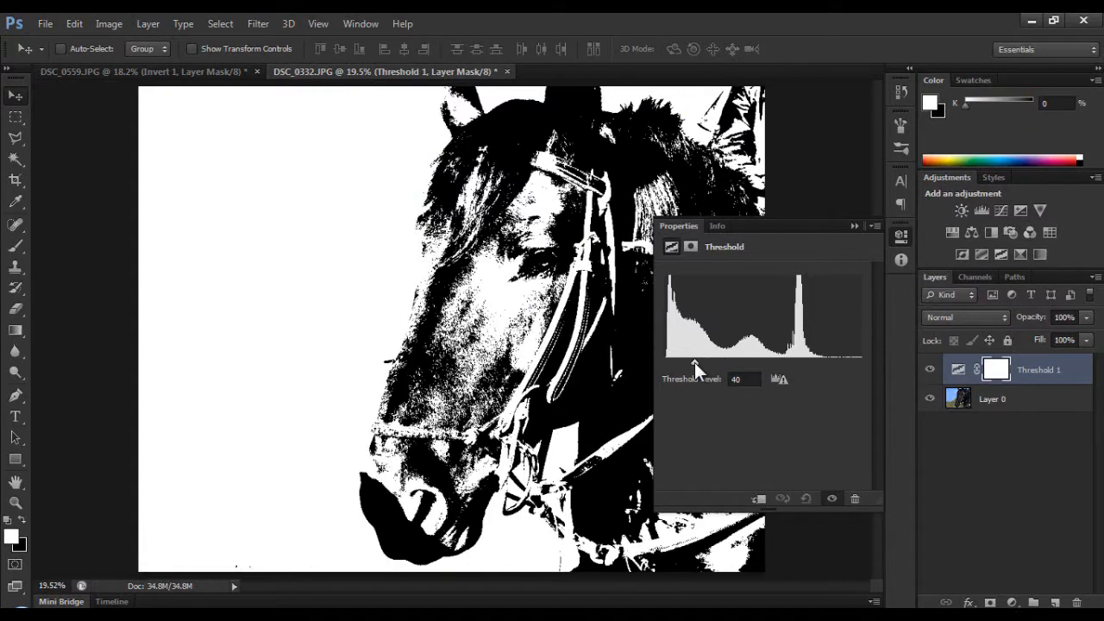
left_click(853, 225)
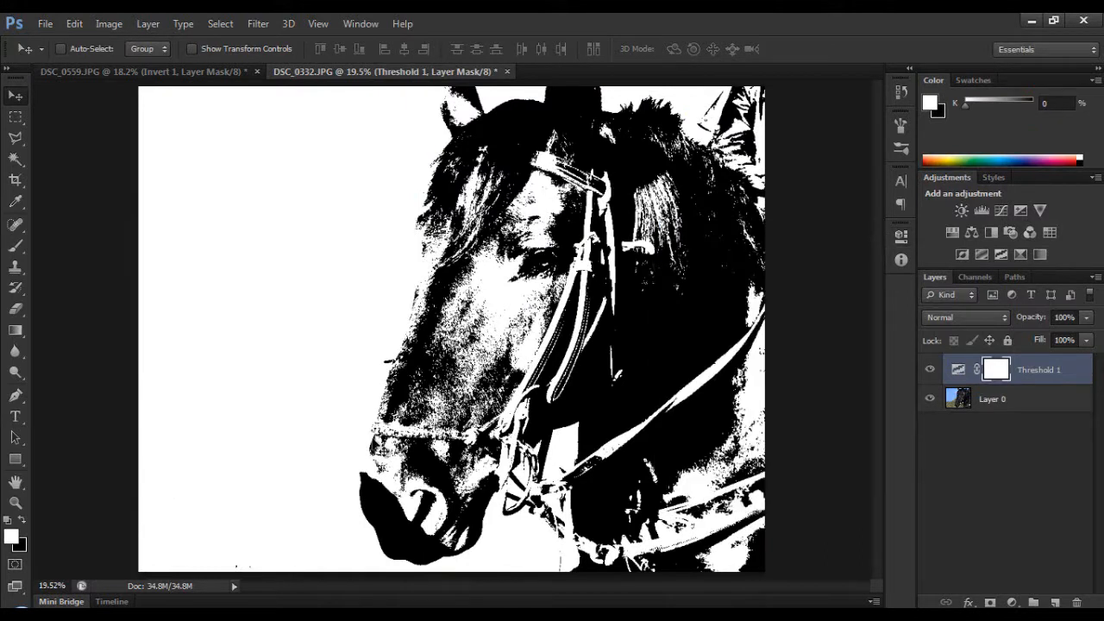
left_click(15, 264)
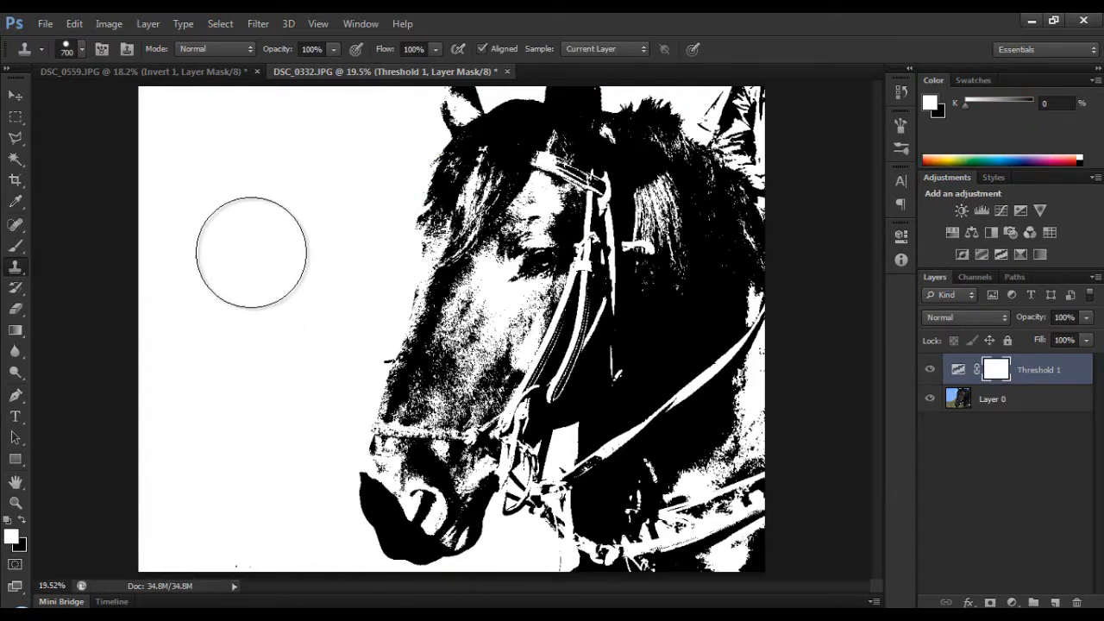
left_click(254, 246, "alt")
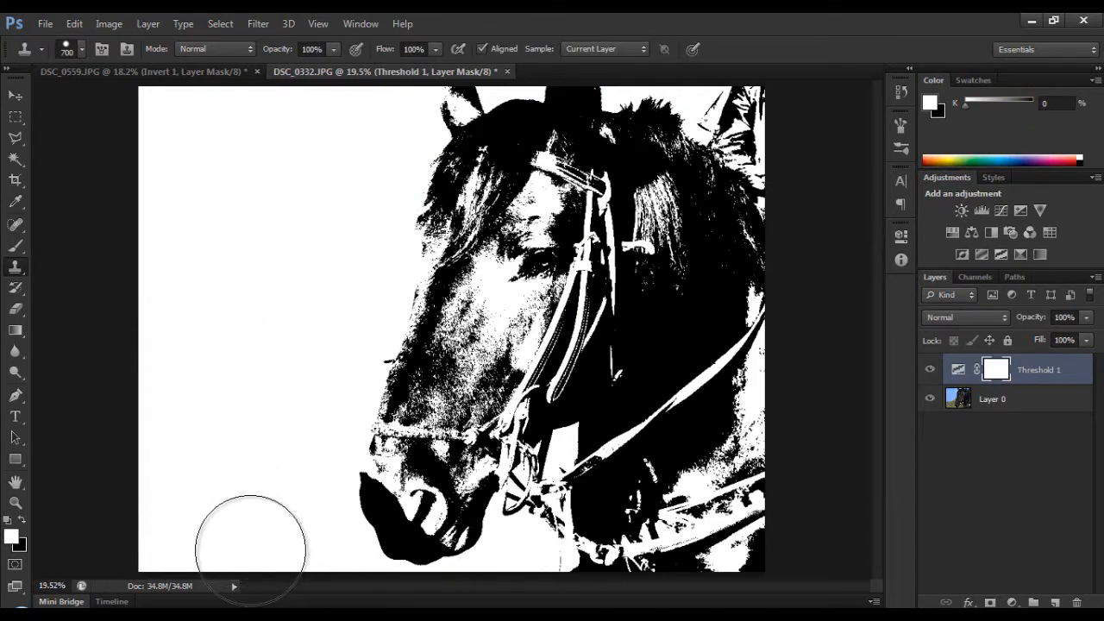
left_click(14, 245)
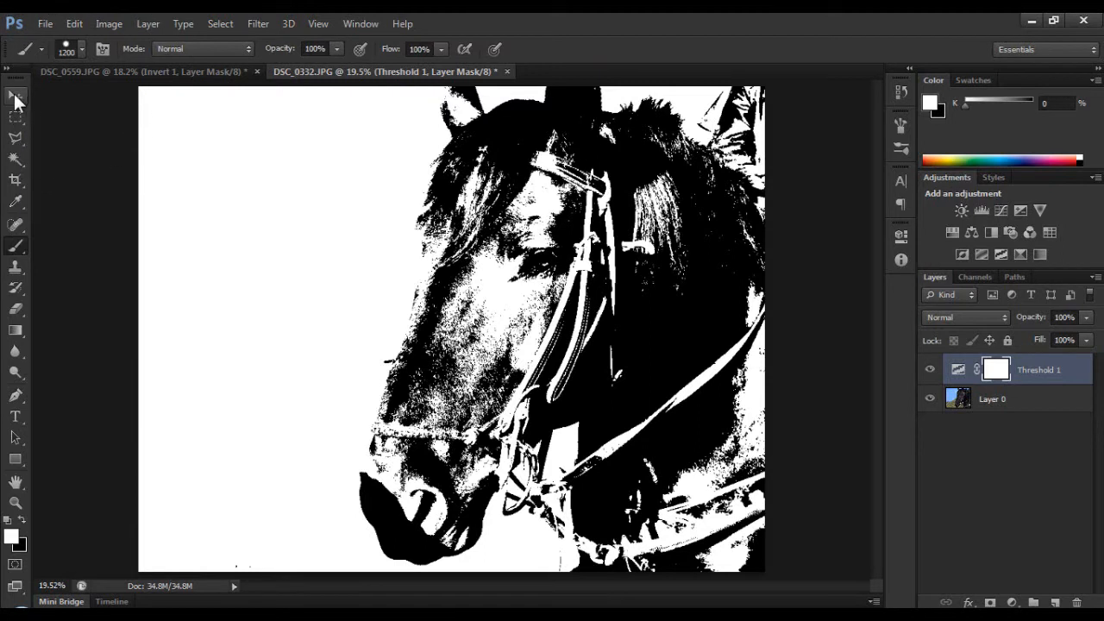
left_click(15, 97)
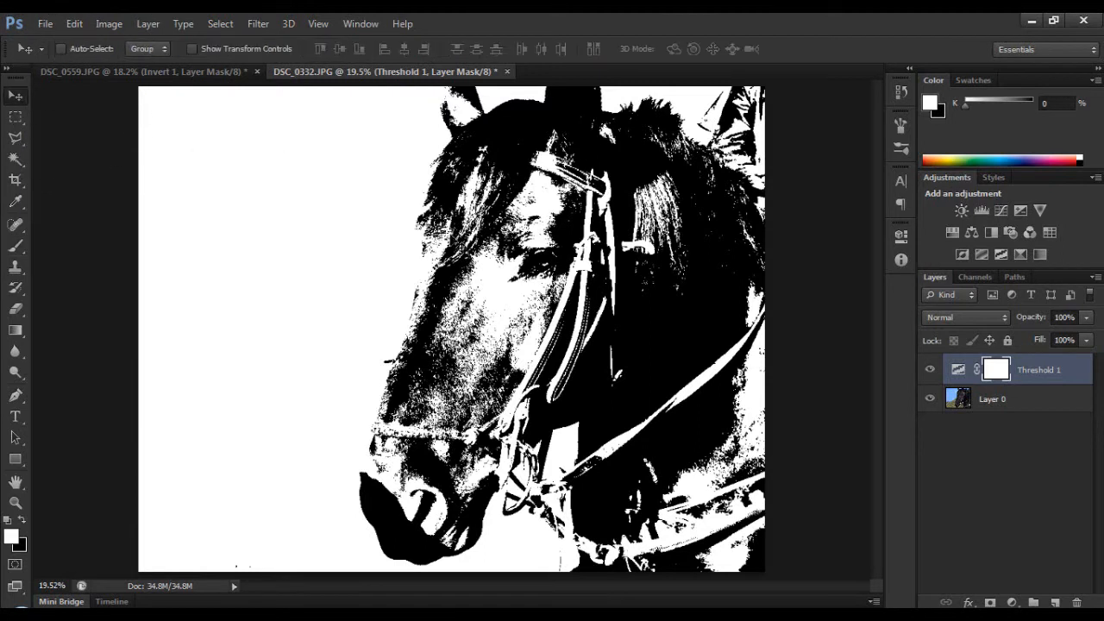
left_click(1000, 254)
left_click(884, 251)
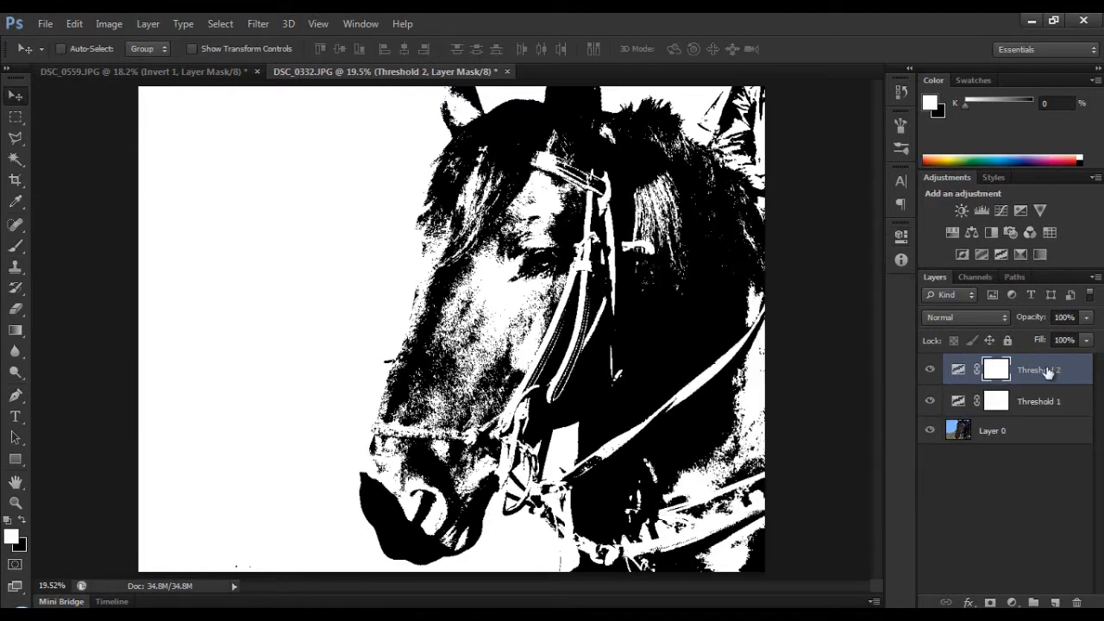
key("Delete")
Step: Add a Selective Color adjustment layer and limit its mask to the horse's black areas using Color Range with fuzziness 200
left_click(1022, 257)
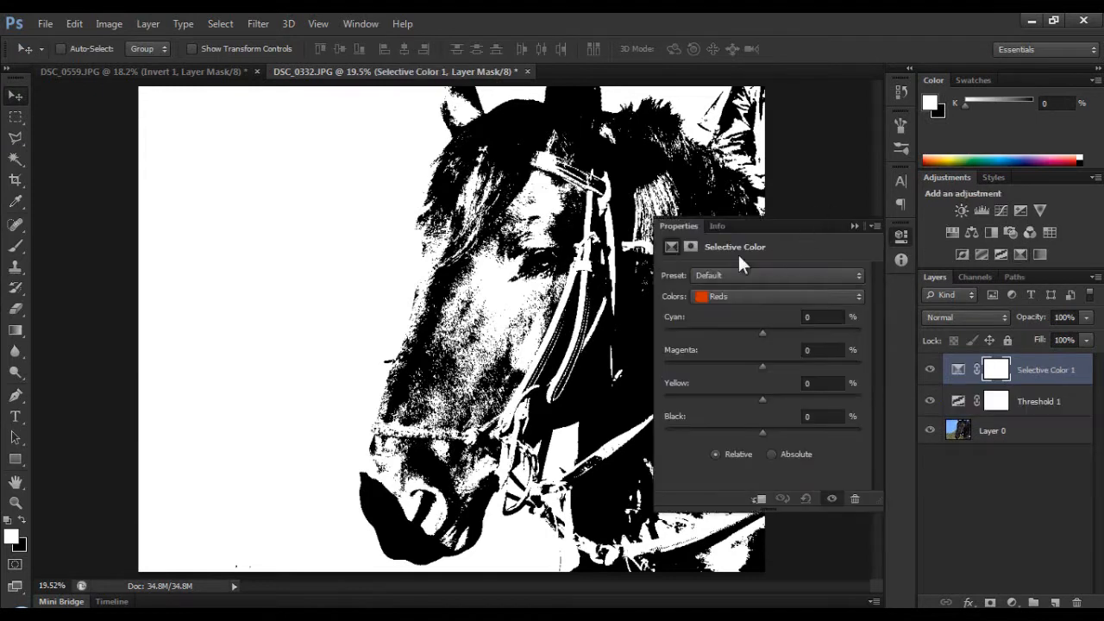
left_click(691, 247)
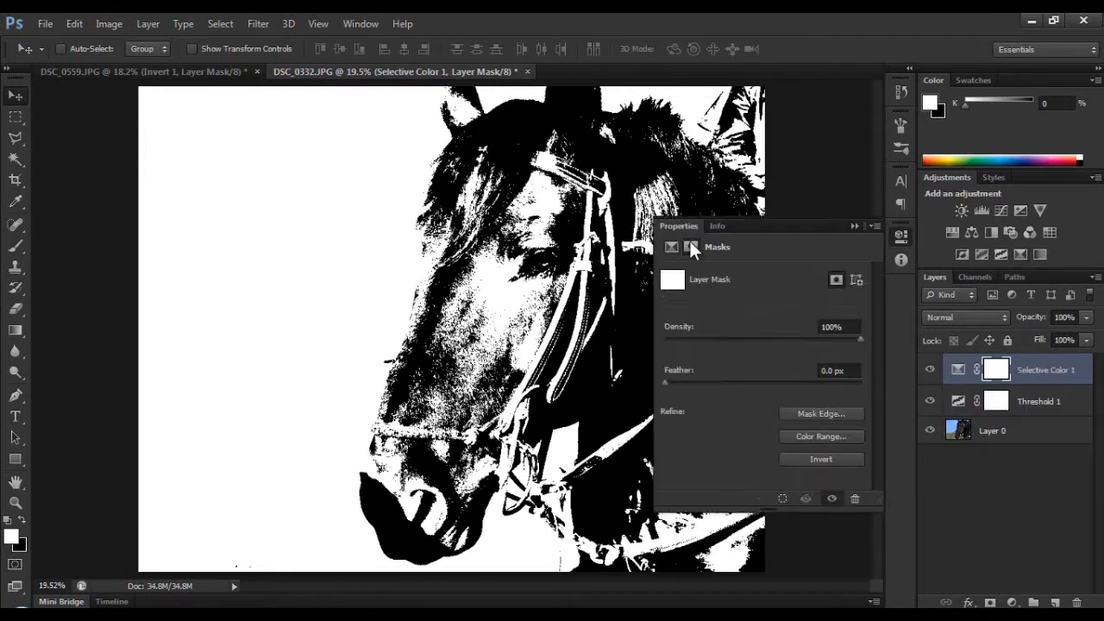
left_click(817, 438)
left_click(637, 297)
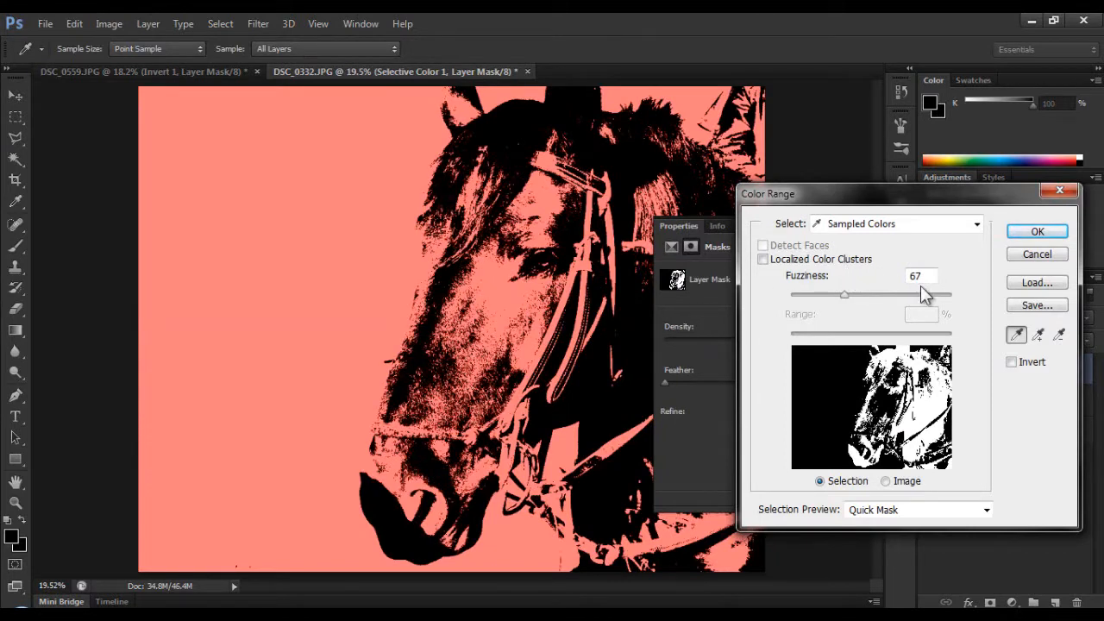
left_click_drag(847, 296, 1000, 295)
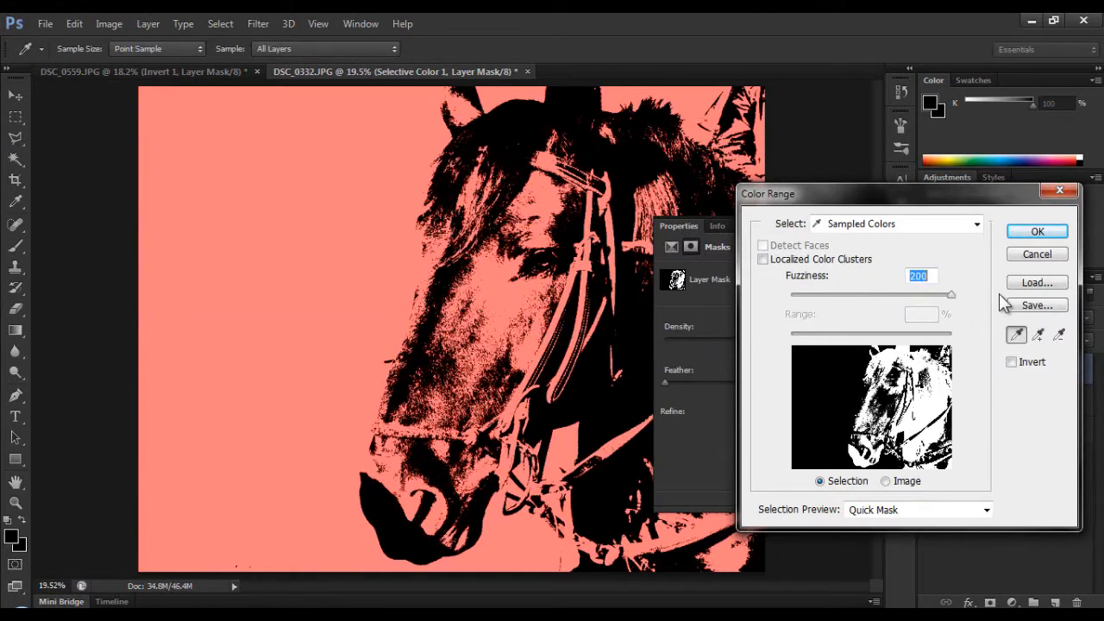
left_click(1036, 232)
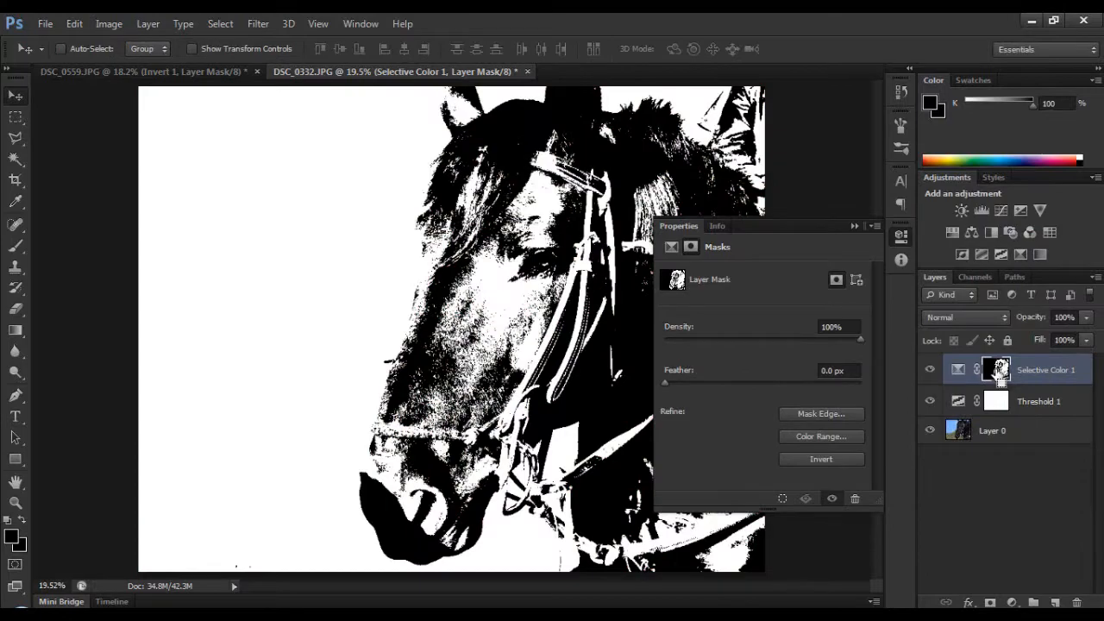
Step: Load the Selective Color mask as a selection and add a new blank layer on top
left_click(998, 371, "ctrl")
key("ctrl+shift+n")
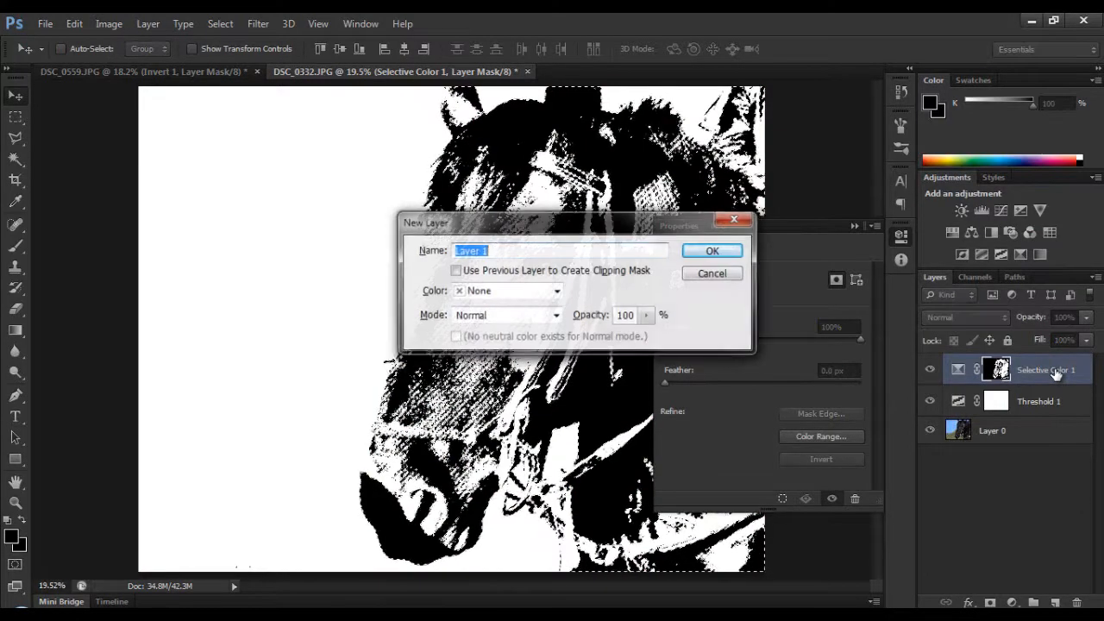
key("Return")
left_click(859, 230)
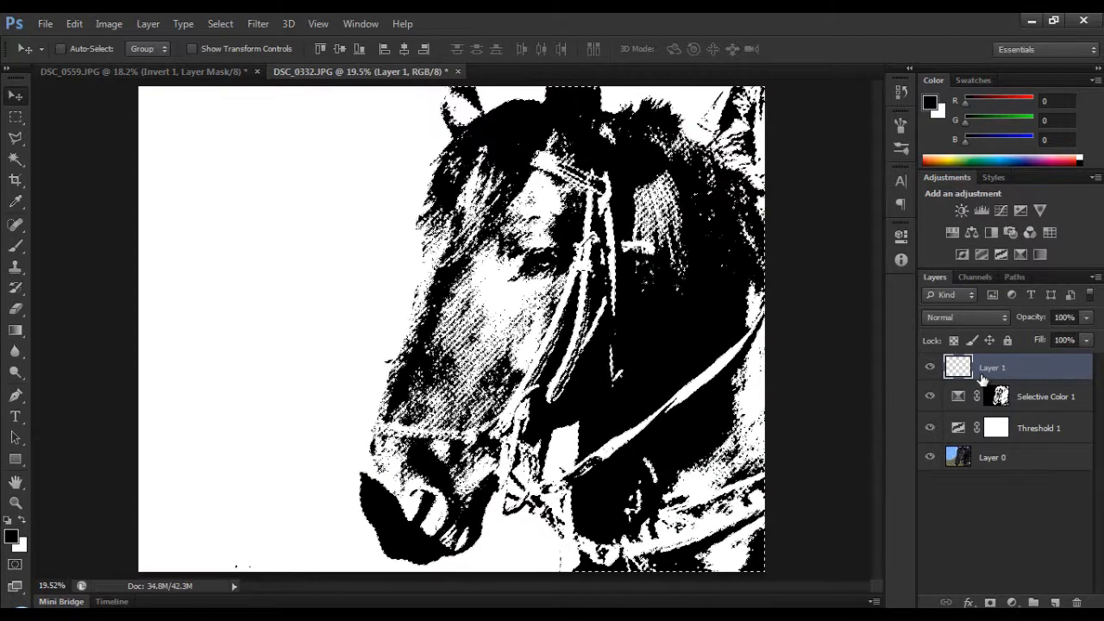
Step: Paint the selected dark areas of the horse magenta (ff00f6) on Layer 1 with the 1200 px brush, and clear the selection
left_click(11, 537)
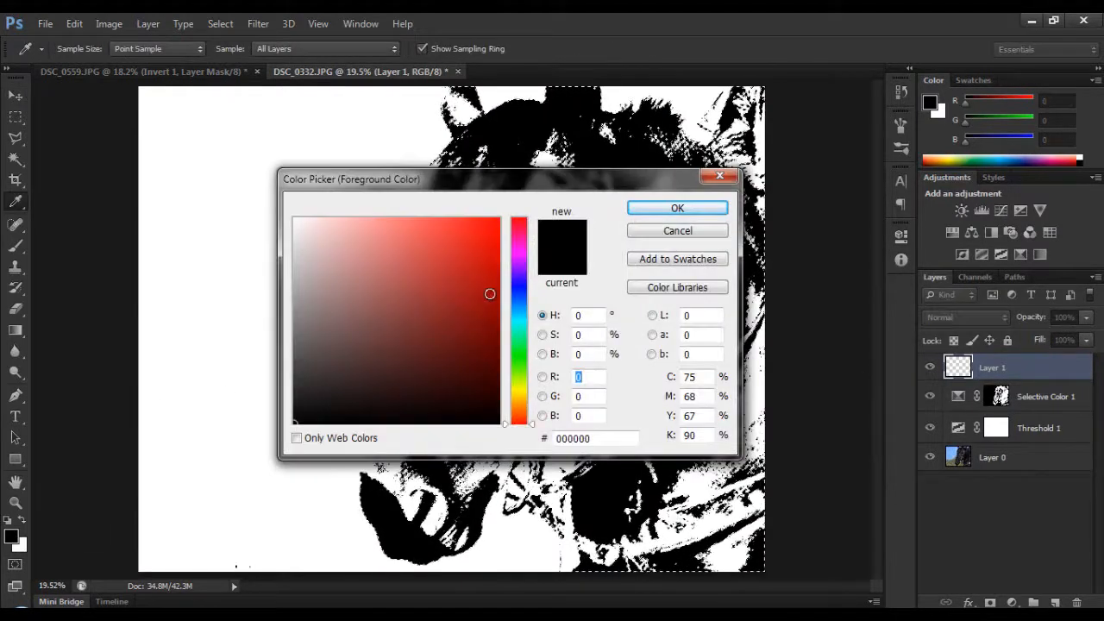
left_click(517, 251)
mouse_move(497, 246)
left_mouse_down()
mouse_move(508, 243)
mouse_move(472, 229)
left_mouse_up()
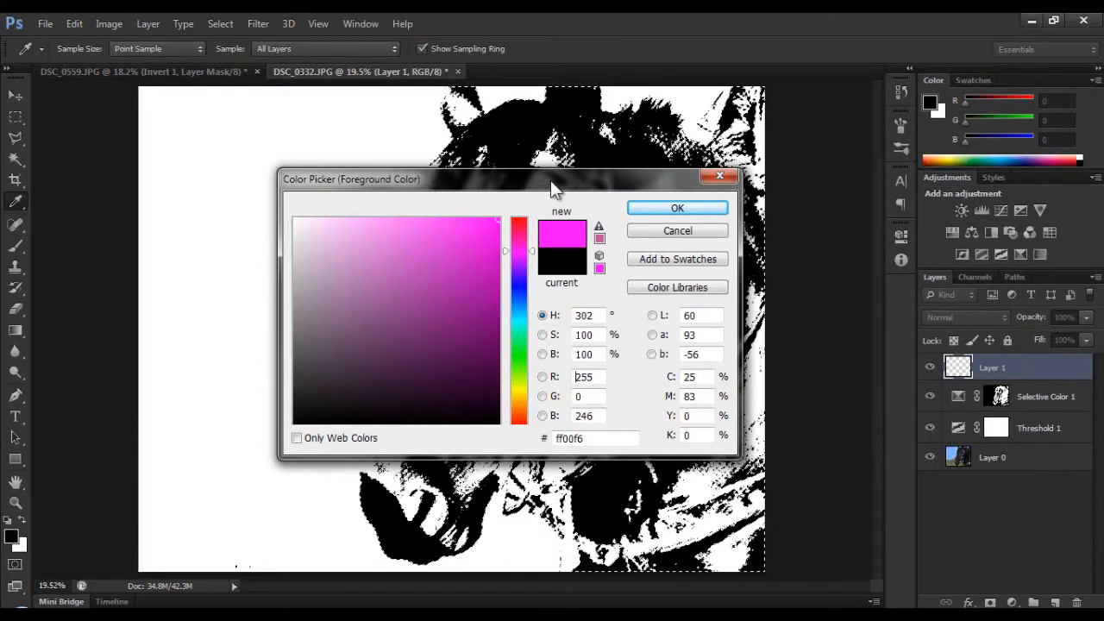
left_click(661, 211)
key("b")
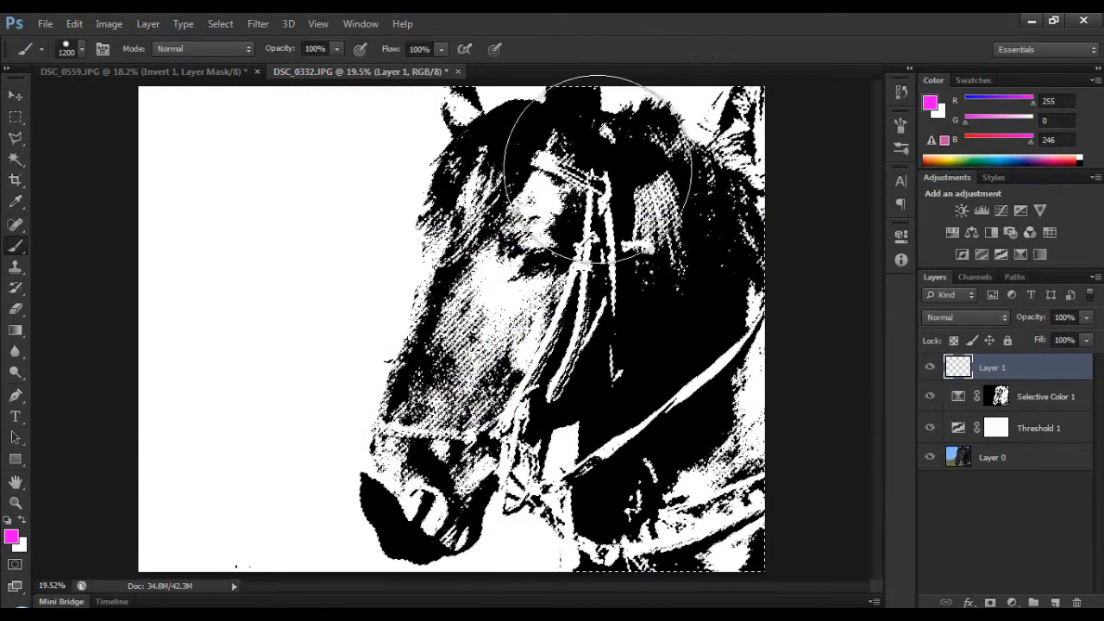
left_click_drag(755, 138, 370, 111)
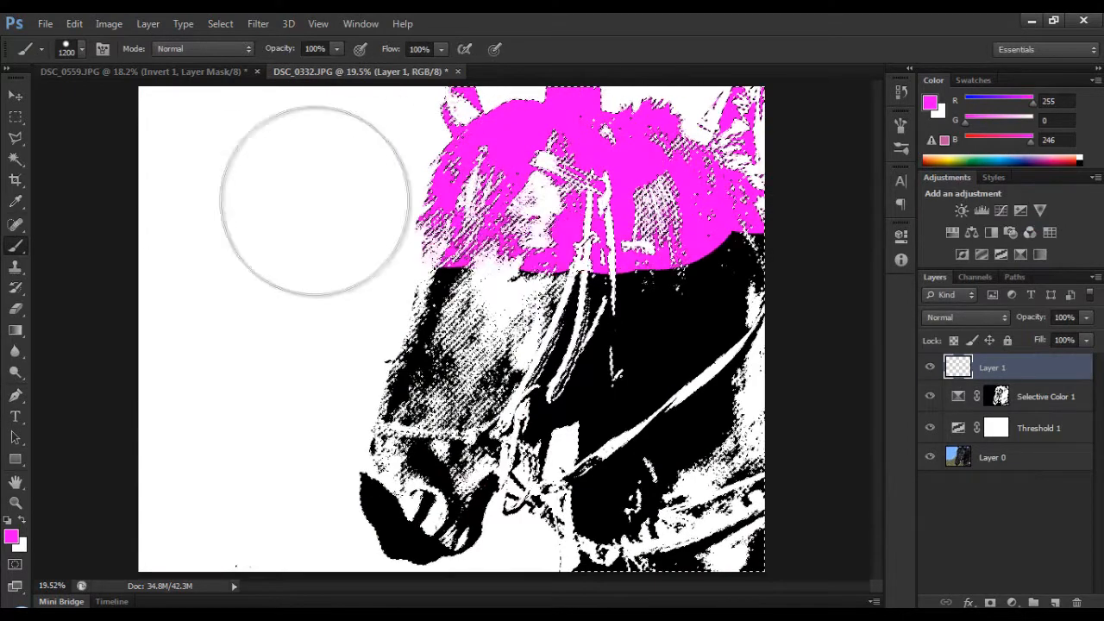
mouse_move(296, 197)
left_mouse_down()
mouse_move(468, 250)
mouse_move(501, 319)
mouse_move(301, 595)
left_mouse_up()
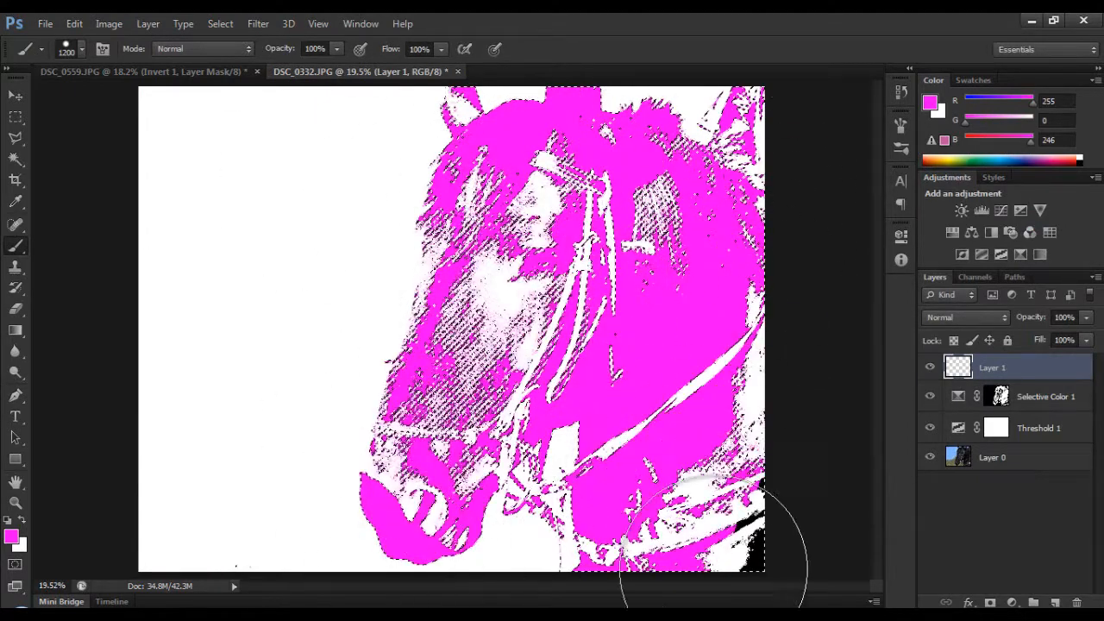
left_click(15, 96)
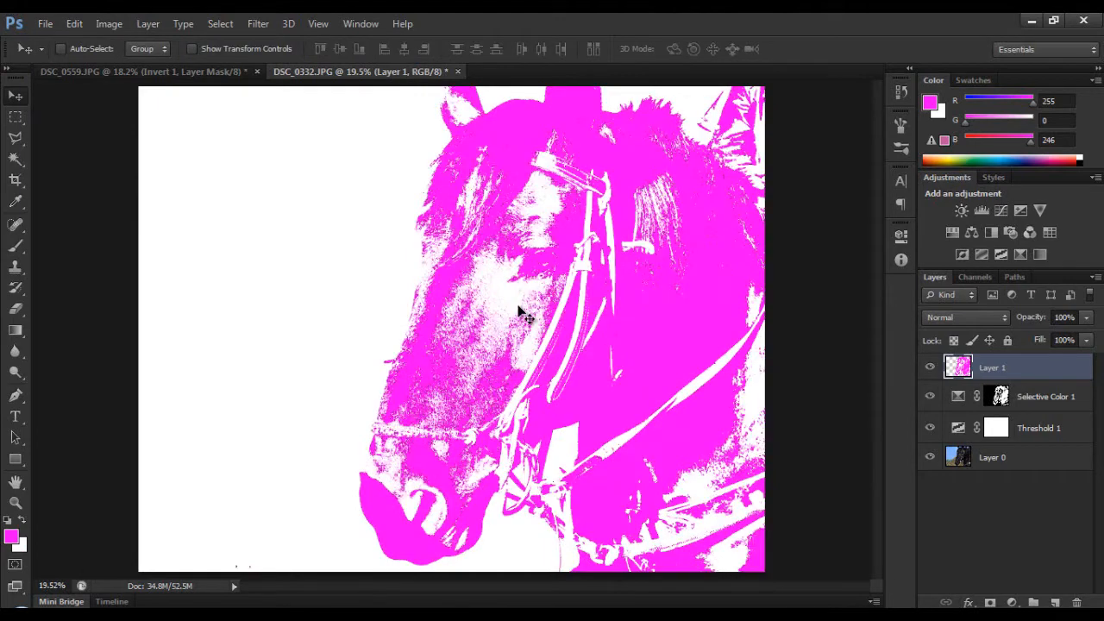
Step: Load the Selective Color mask as a selection again, add a second blank layer, and invert the selection
left_click(1001, 395, "ctrl")
key("ctrl+shift+n")
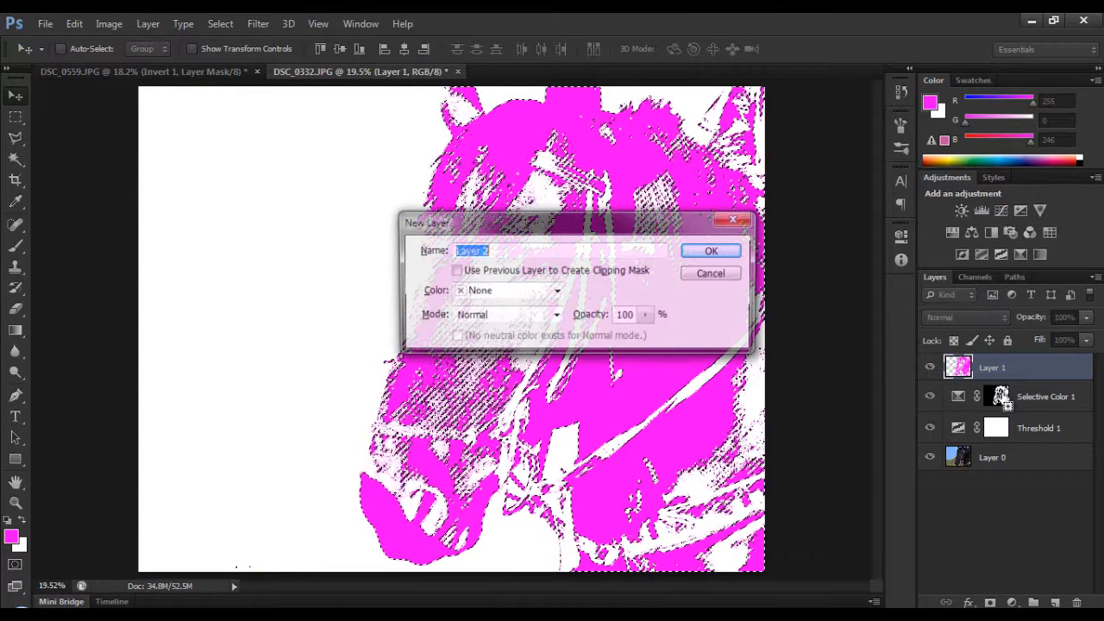
key("Return")
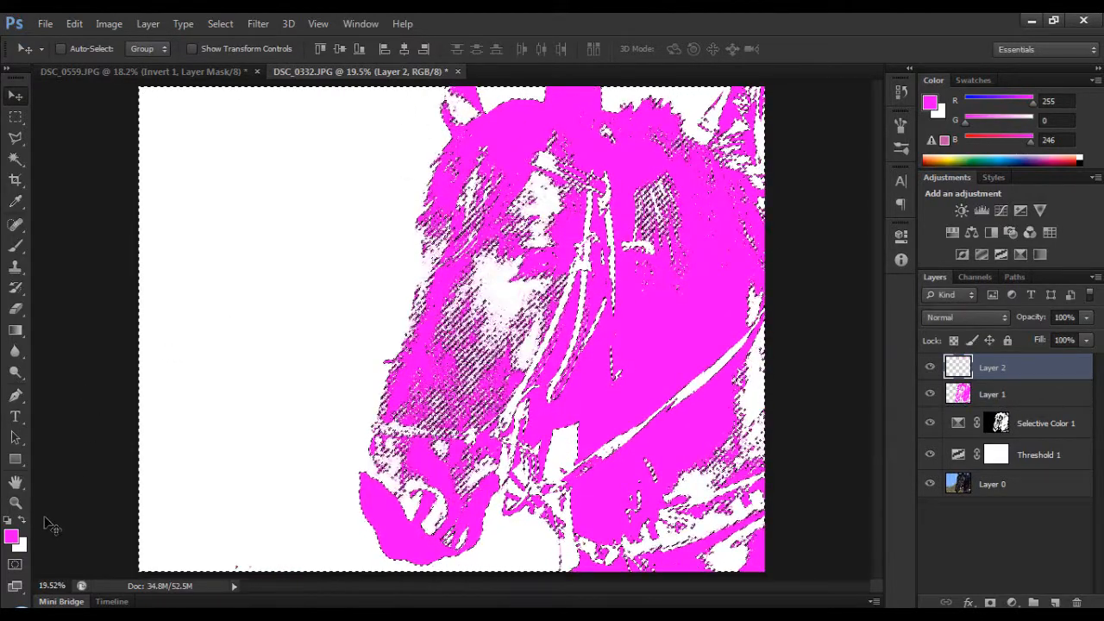
Step: Paint the inverted selection of background and highlights grey (RGB 104, 104, 104) on Layer 2 with the 1200 px brush
left_click(14, 536)
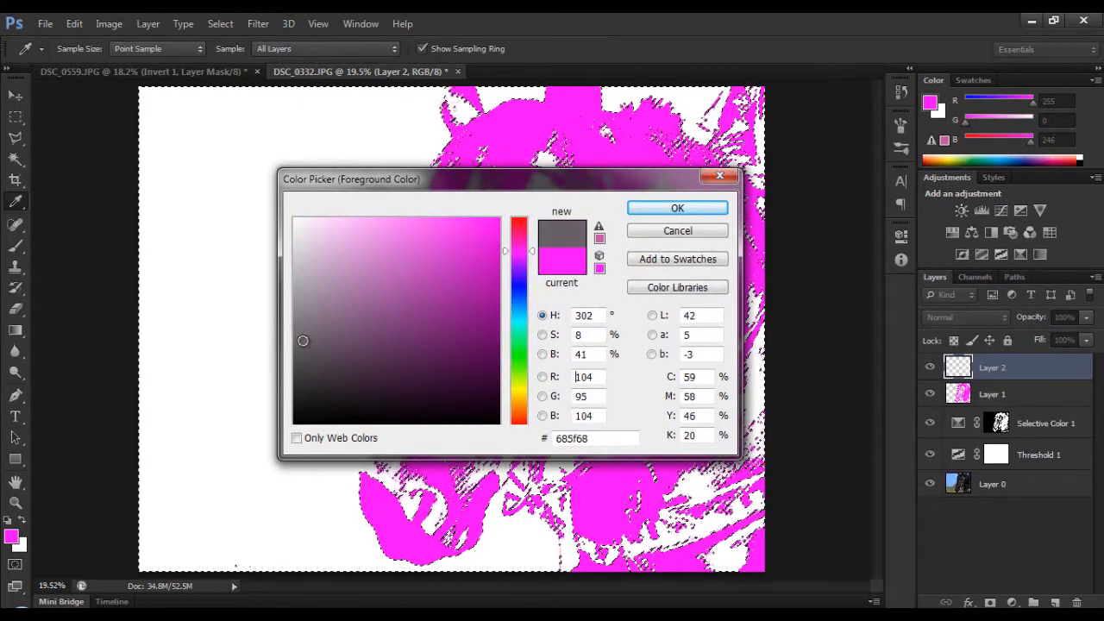
left_click(677, 208)
key("b")
mouse_move(260, 164)
left_mouse_down()
mouse_move(112, 159)
mouse_move(395, 226)
mouse_move(3, 367)
mouse_move(109, 427)
mouse_move(83, 598)
mouse_move(345, 584)
left_mouse_up()
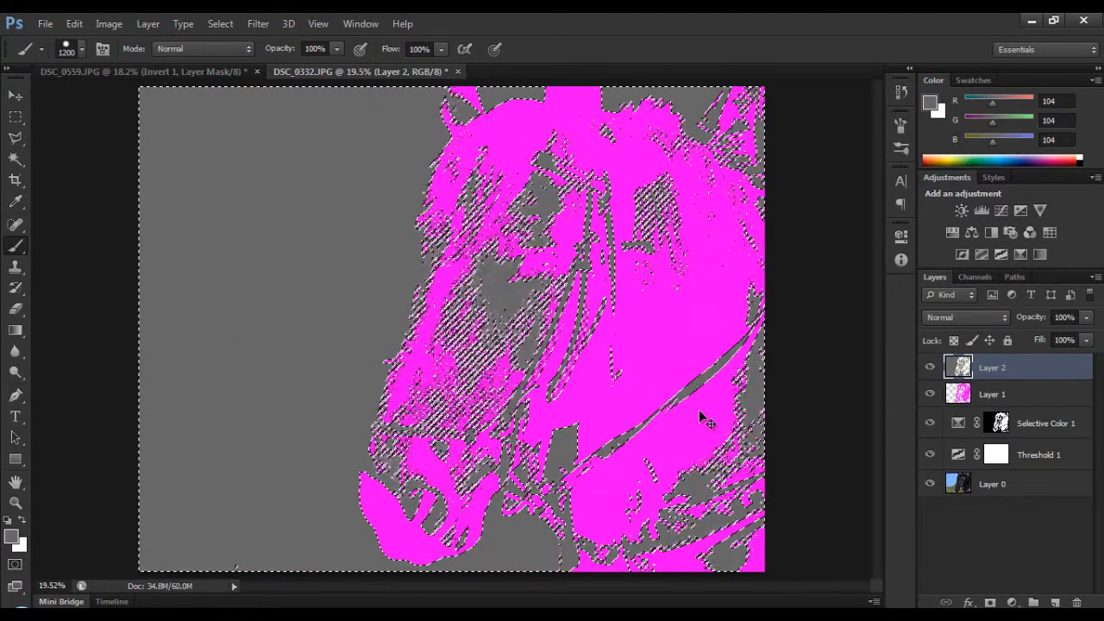
key("ctrl+d")
key("v")
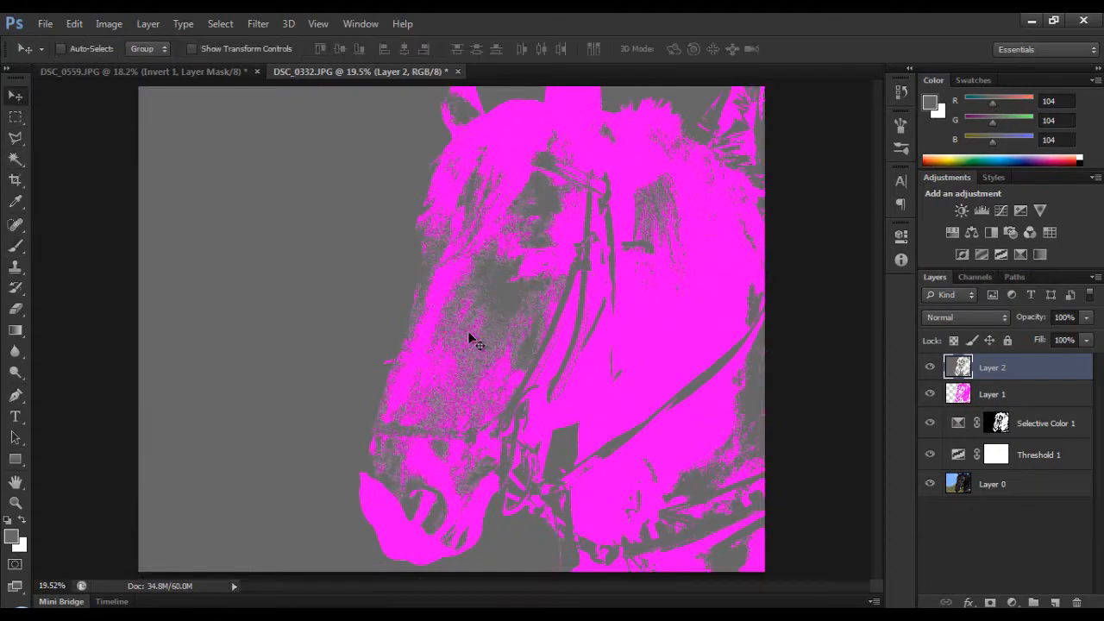
key("ctrl+z")
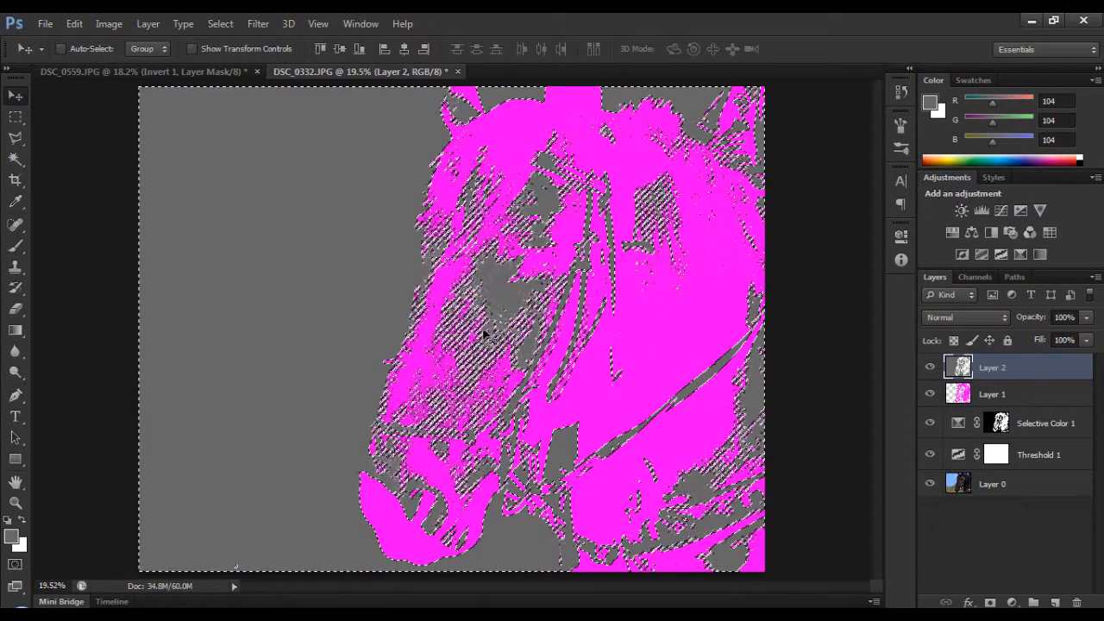
Step: Repaint the selected background and highlights on Layer 2 bright green (RGB 0, 255, 12) with the 1200 px brush, and clear the selection
left_click(12, 539)
left_click(519, 354)
left_click_drag(461, 281, 500, 217)
left_click(700, 209)
key("b")
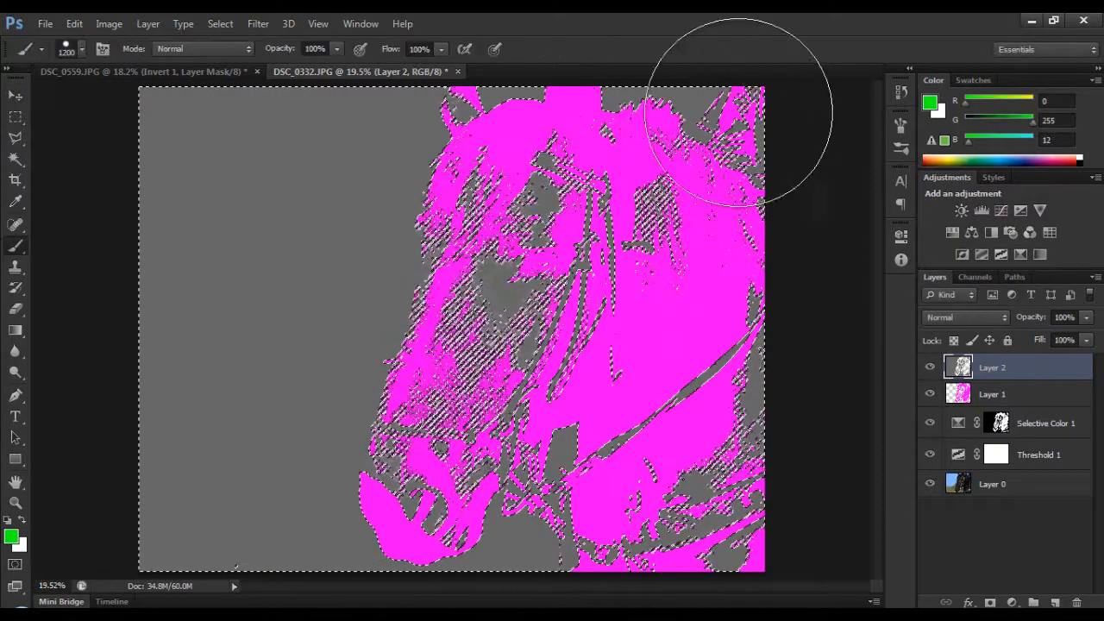
left_click_drag(739, 102, 241, 145)
mouse_move(26, 228)
left_mouse_down()
mouse_move(416, 162)
mouse_move(440, 184)
mouse_move(251, 186)
mouse_move(169, 124)
mouse_move(202, 123)
mouse_move(234, 361)
mouse_move(245, 280)
mouse_move(347, 243)
mouse_move(407, 184)
mouse_move(439, 251)
mouse_move(328, 370)
mouse_move(402, 370)
mouse_move(402, 538)
mouse_move(274, 450)
mouse_move(511, 448)
mouse_move(529, 550)
mouse_move(548, 531)
mouse_move(694, 498)
mouse_move(715, 402)
mouse_move(782, 289)
mouse_move(712, 129)
mouse_move(715, 291)
left_mouse_up()
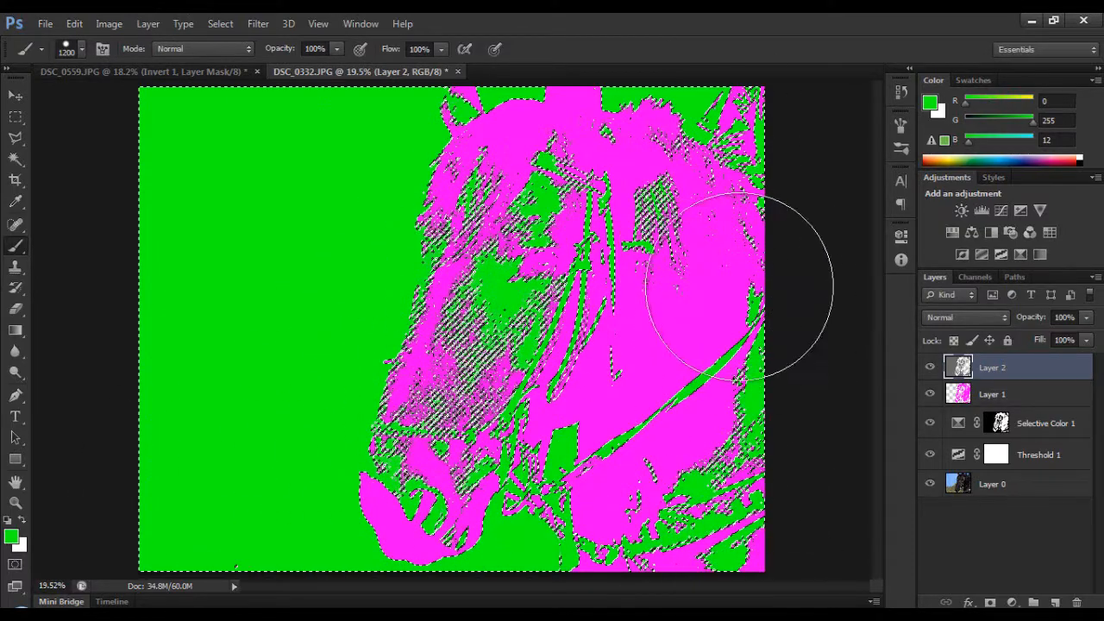
left_click(15, 94)
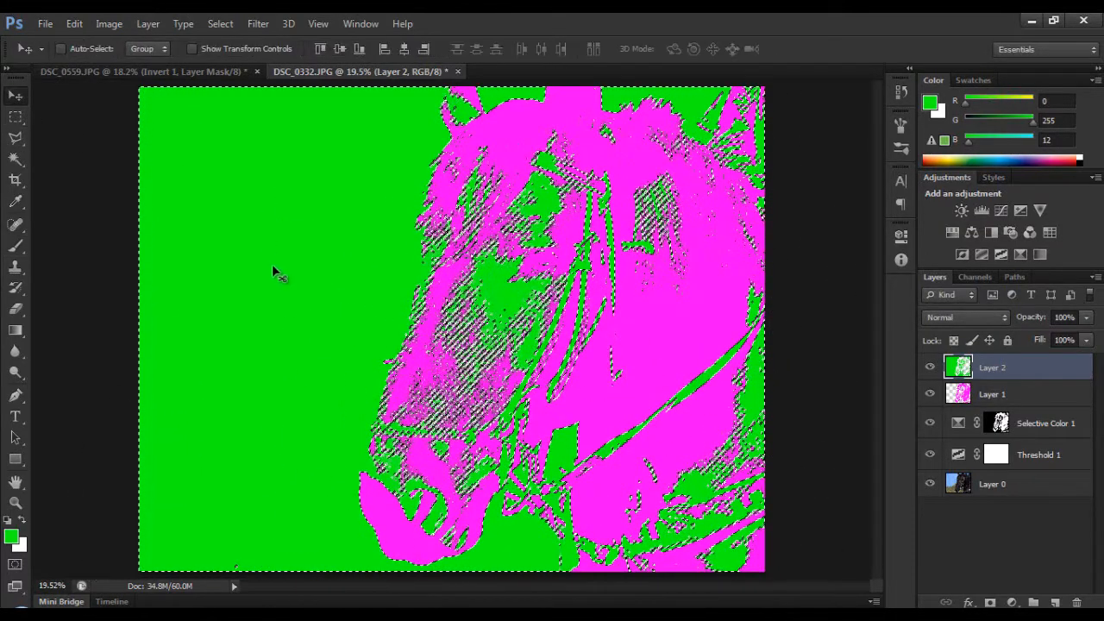
key("ctrl+d")
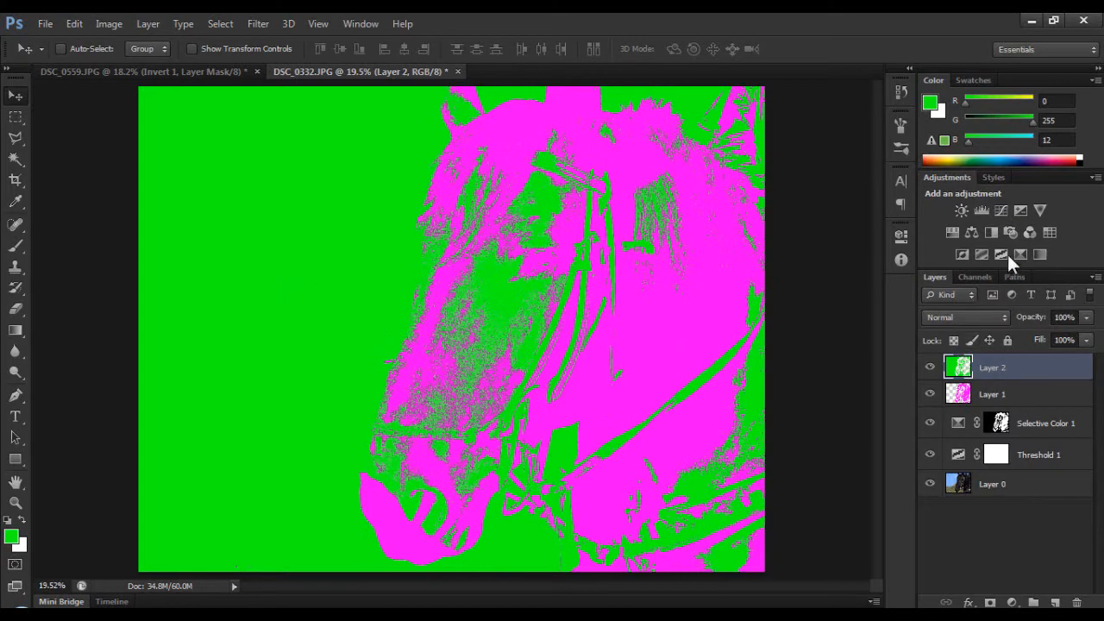
Step: Add an Invert adjustment layer above Layer 2 and toggle its visibility to compare the two color versions
left_click(959, 251)
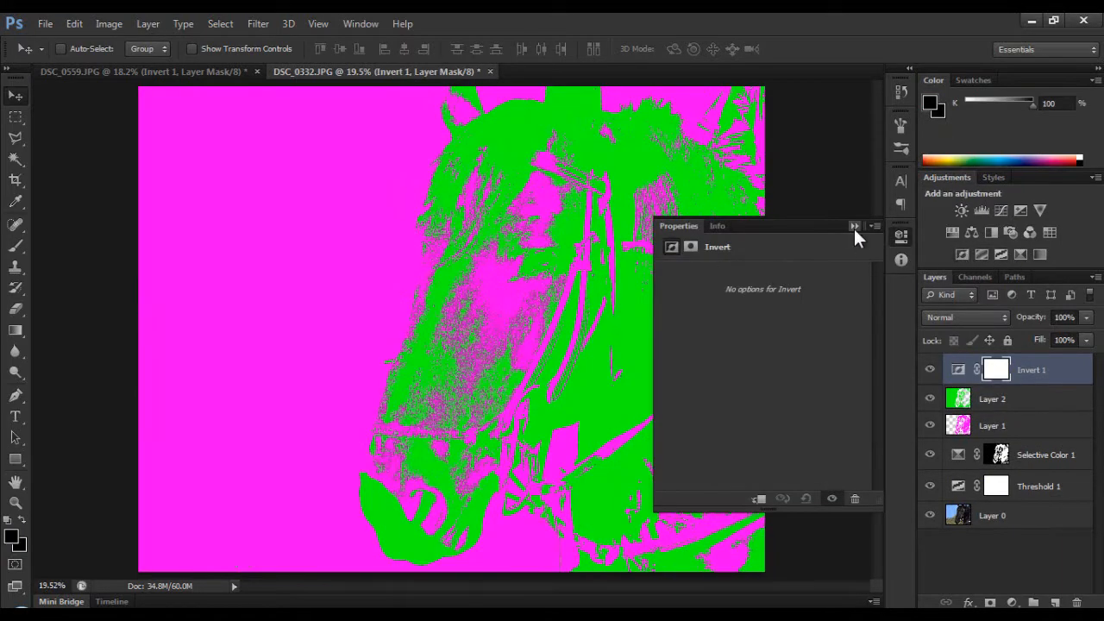
left_click(854, 228)
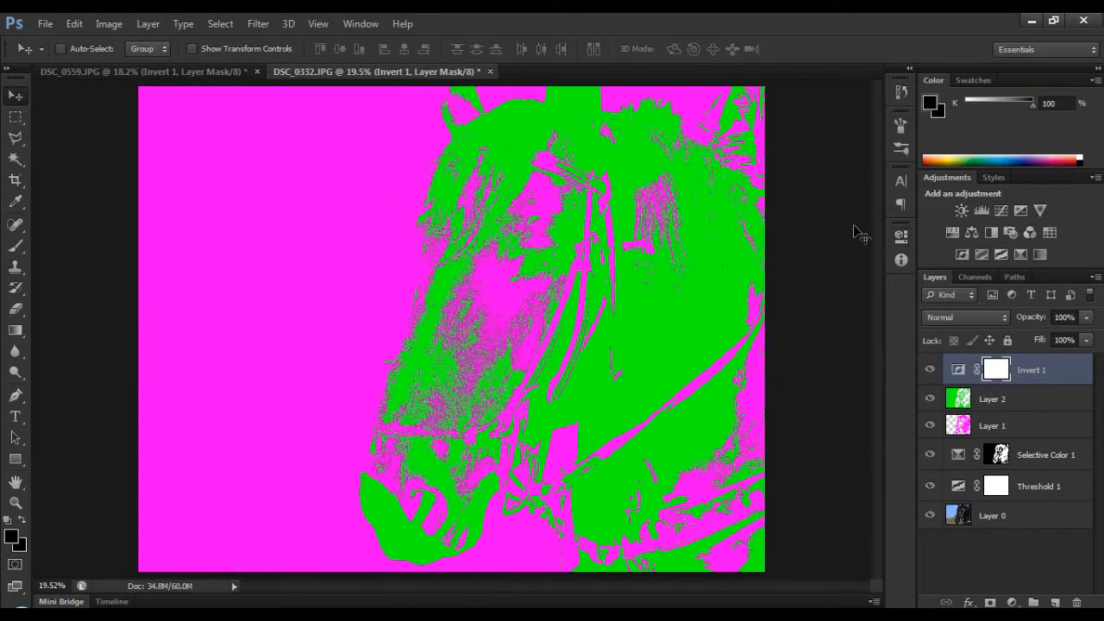
left_click(931, 371)
left_click(931, 371)
left_click(931, 370)
left_click(930, 371)
left_click(931, 371)
left_click(930, 371)
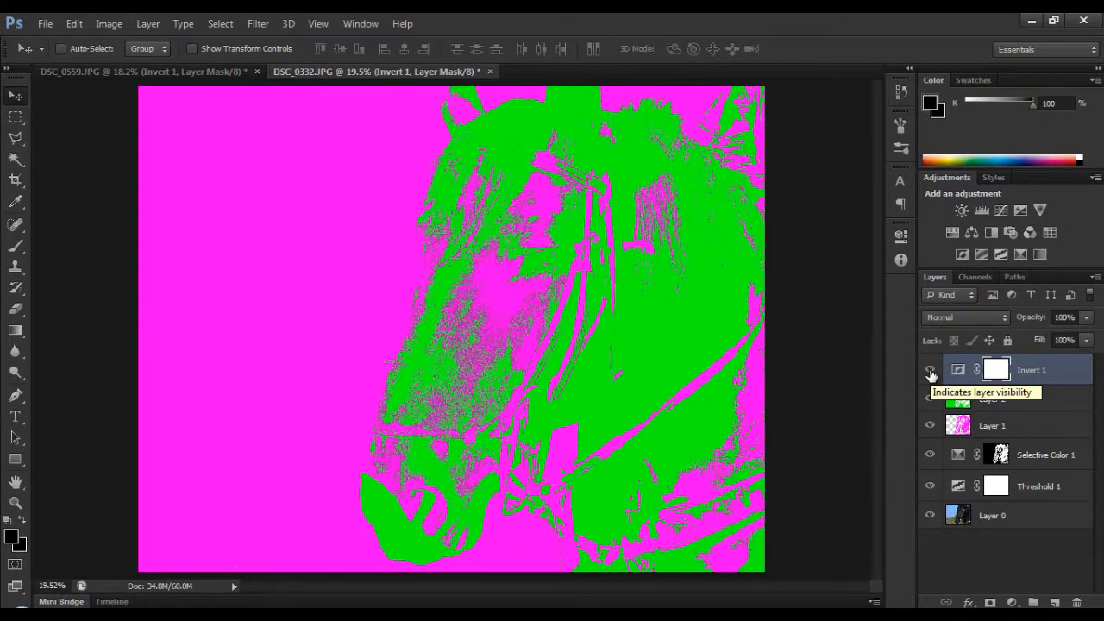
left_click(931, 371)
left_click(930, 371)
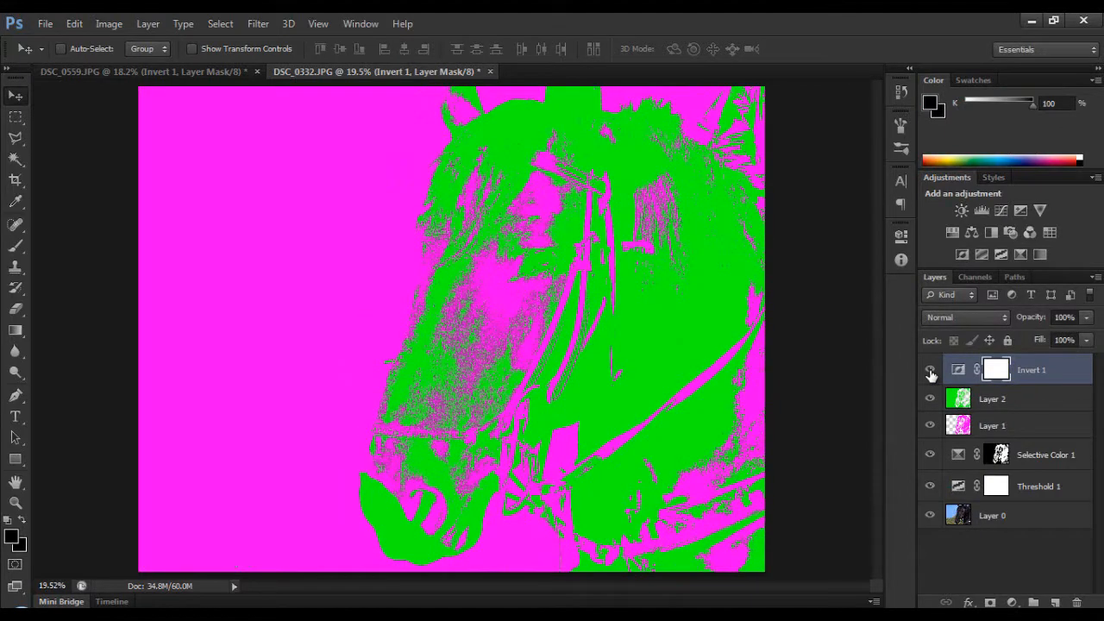
Step: Save the horse artwork as a JPEG named Horse_Pop in the Pop_Animals folder at Maximum quality (12)
key("ctrl+shift+s")
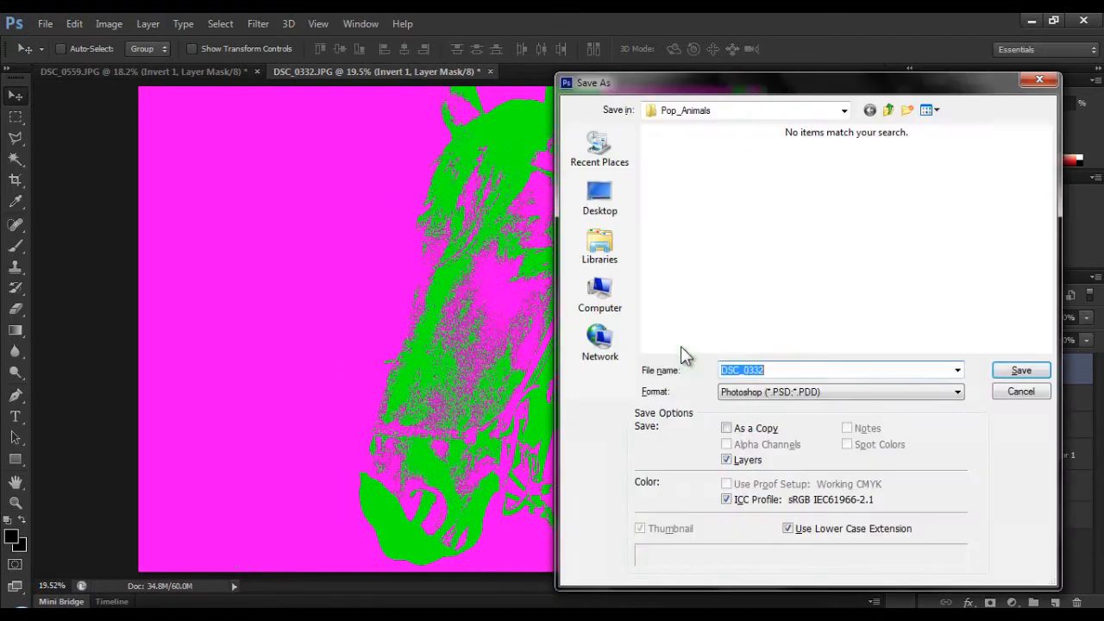
left_click(791, 393)
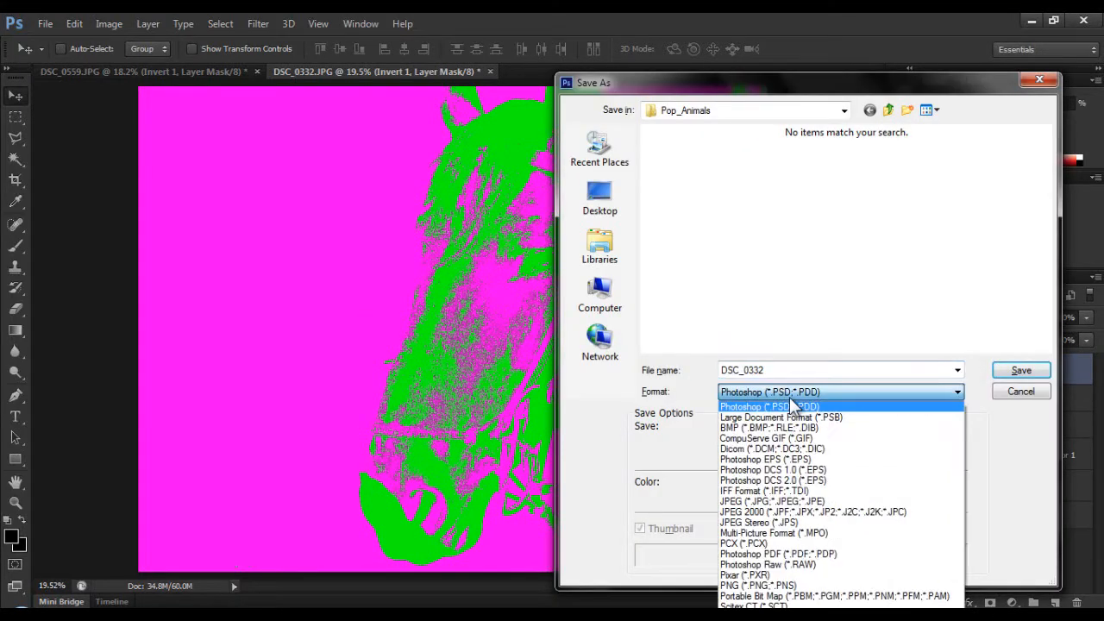
left_click(818, 503)
left_click(852, 372)
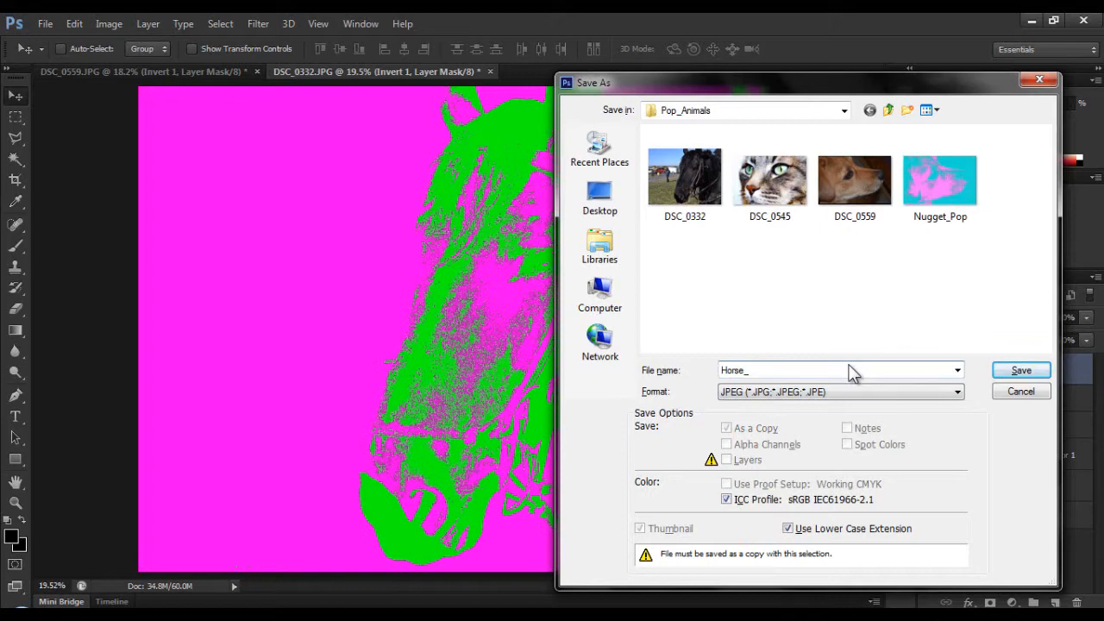
type("Horse_Pop")
key("Return")
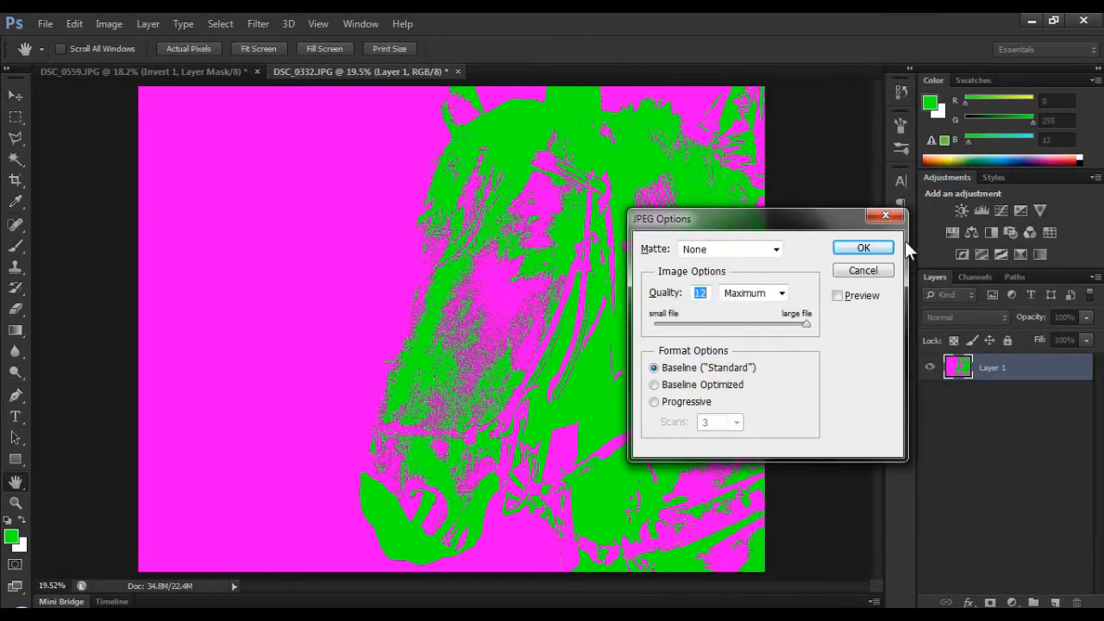
left_click(864, 248)
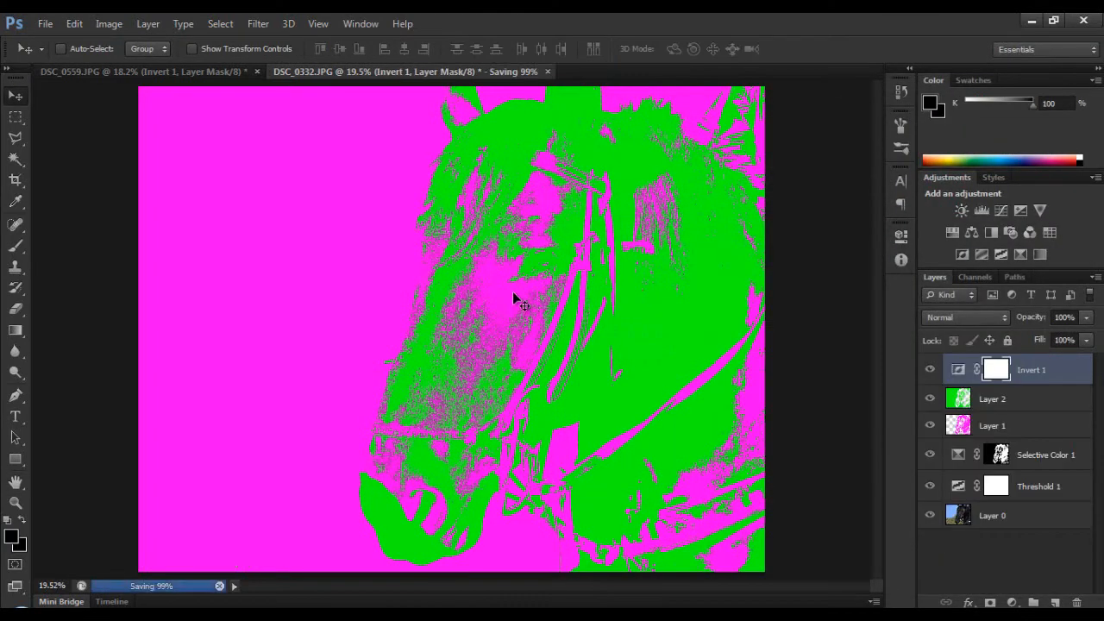
Step: Open the cat photo DSC_0545 and add a Threshold adjustment layer with the level set to 95
key("ctrl+o")
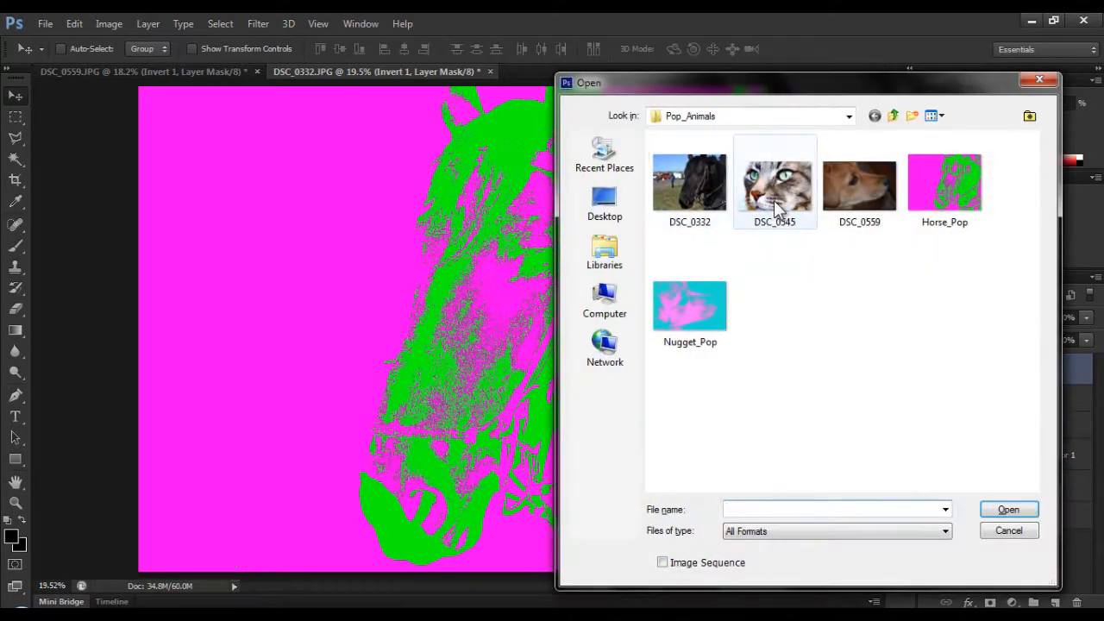
double_click(780, 207)
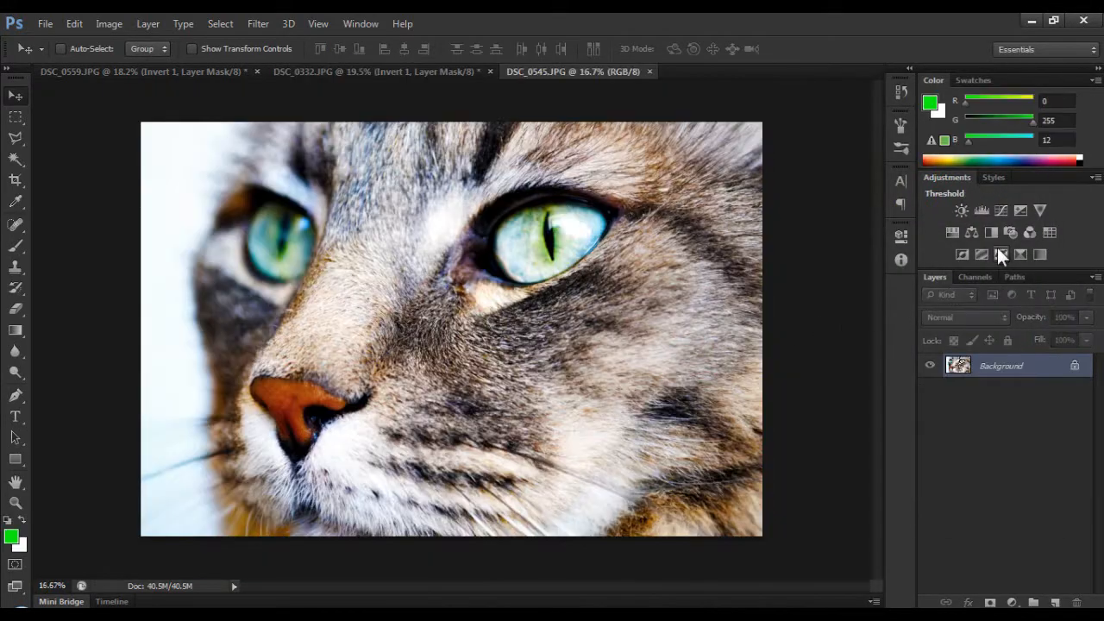
left_click(999, 253)
left_click_drag(767, 360, 737, 357)
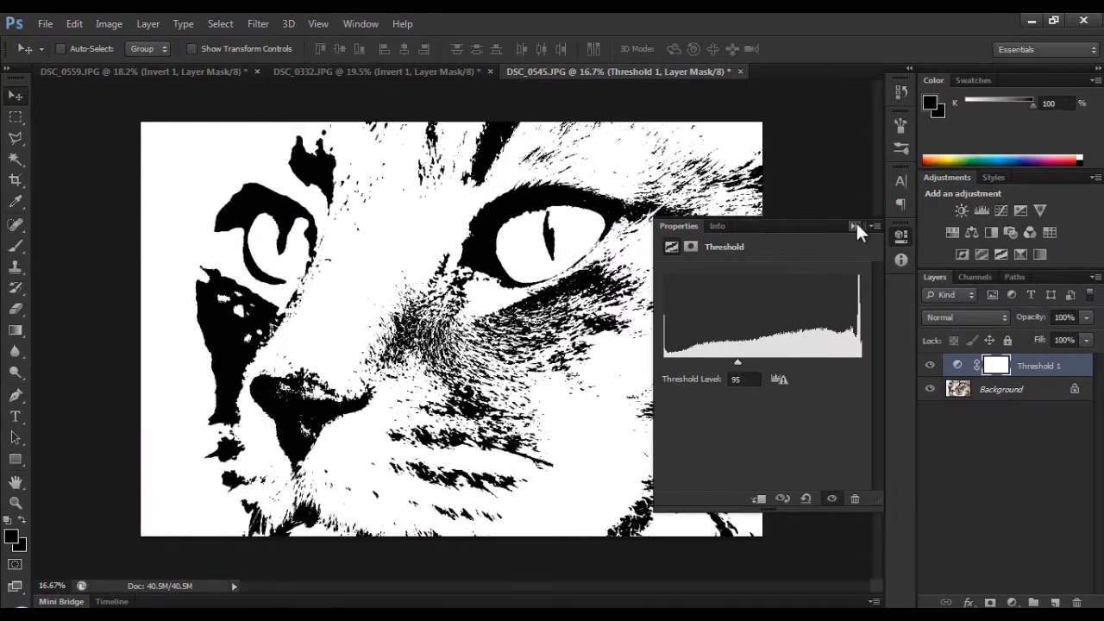
left_click(856, 225)
Step: Add a Selective Color adjustment layer and mask it to the white areas using Color Range with fuzziness 200
left_click(1020, 251)
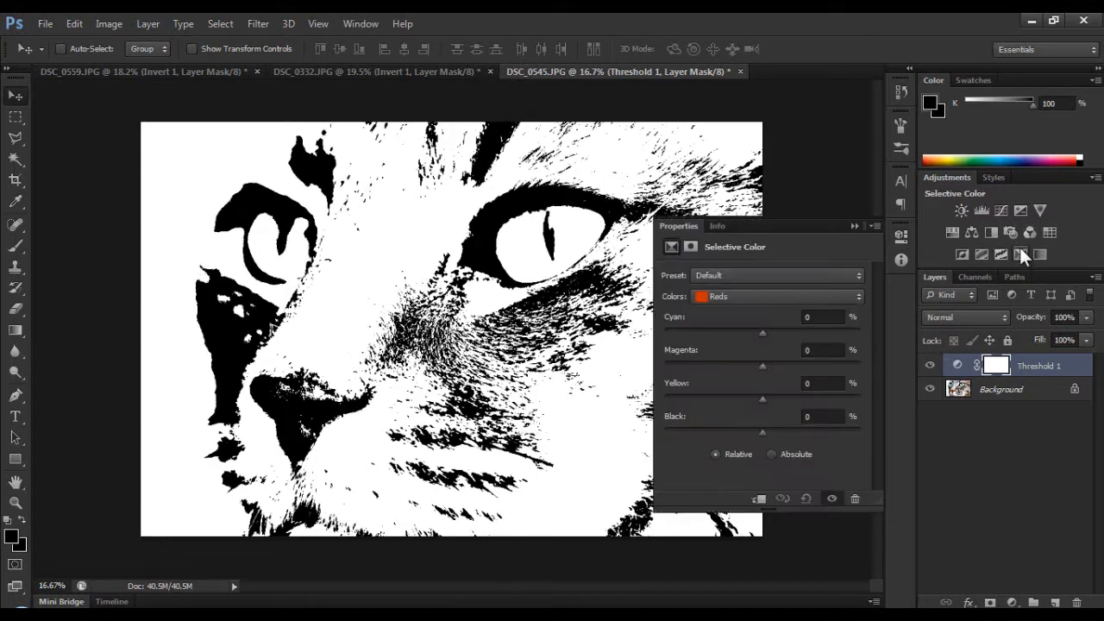
left_click(690, 247)
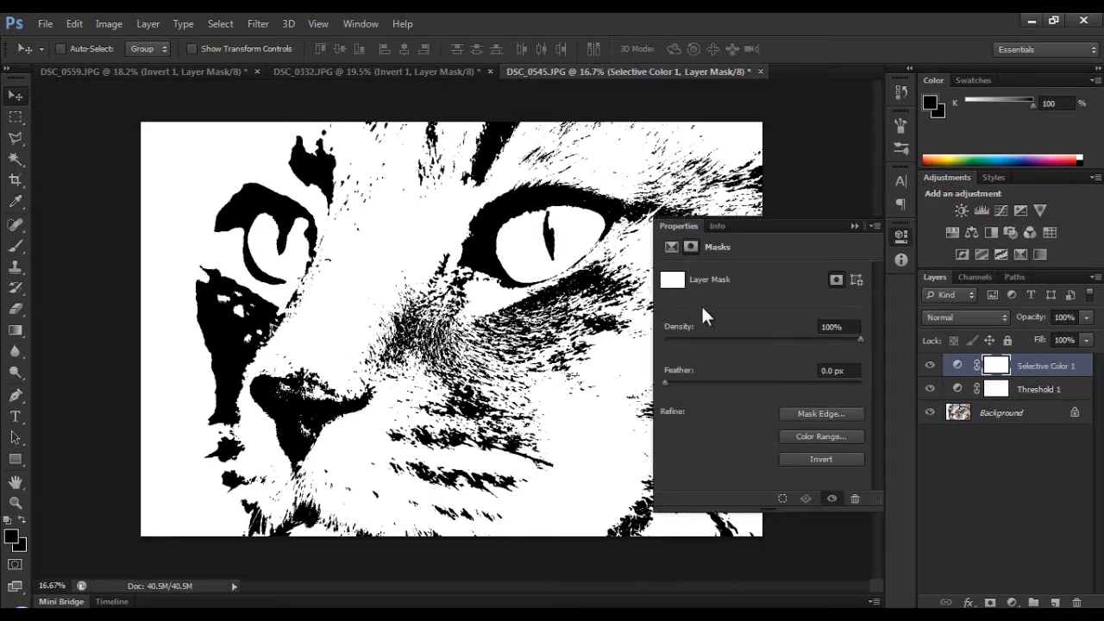
left_click(813, 436)
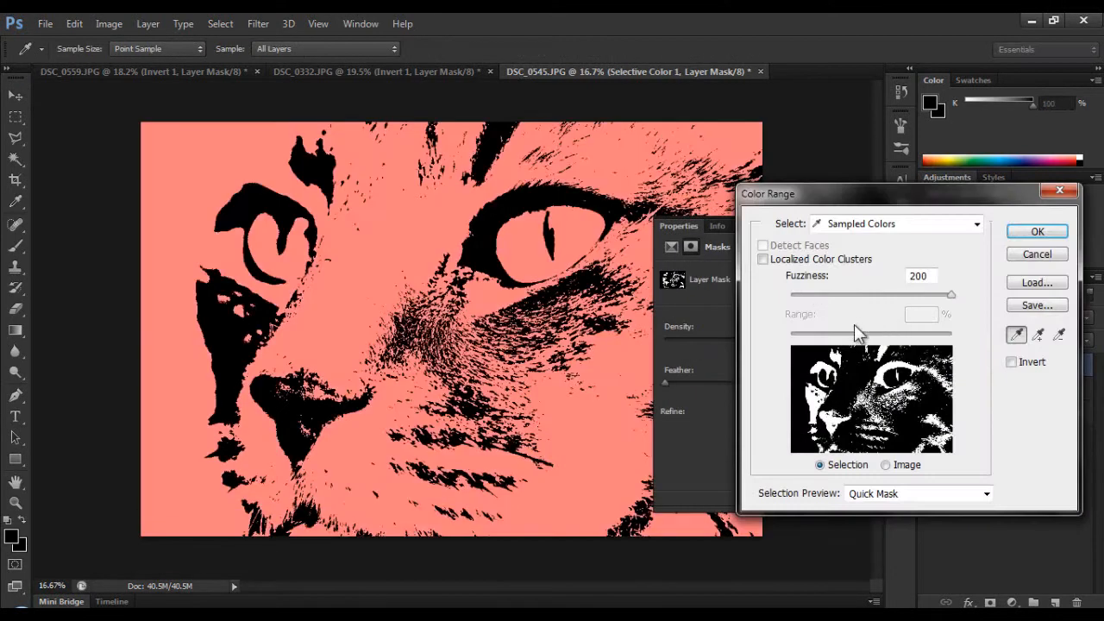
left_click(449, 200)
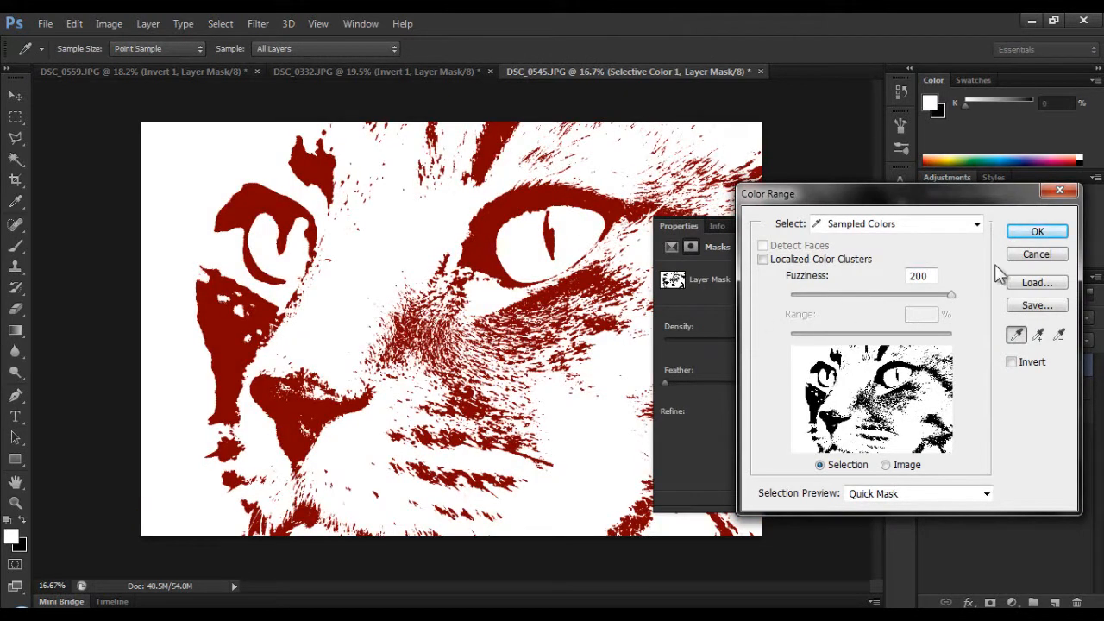
left_click(1034, 231)
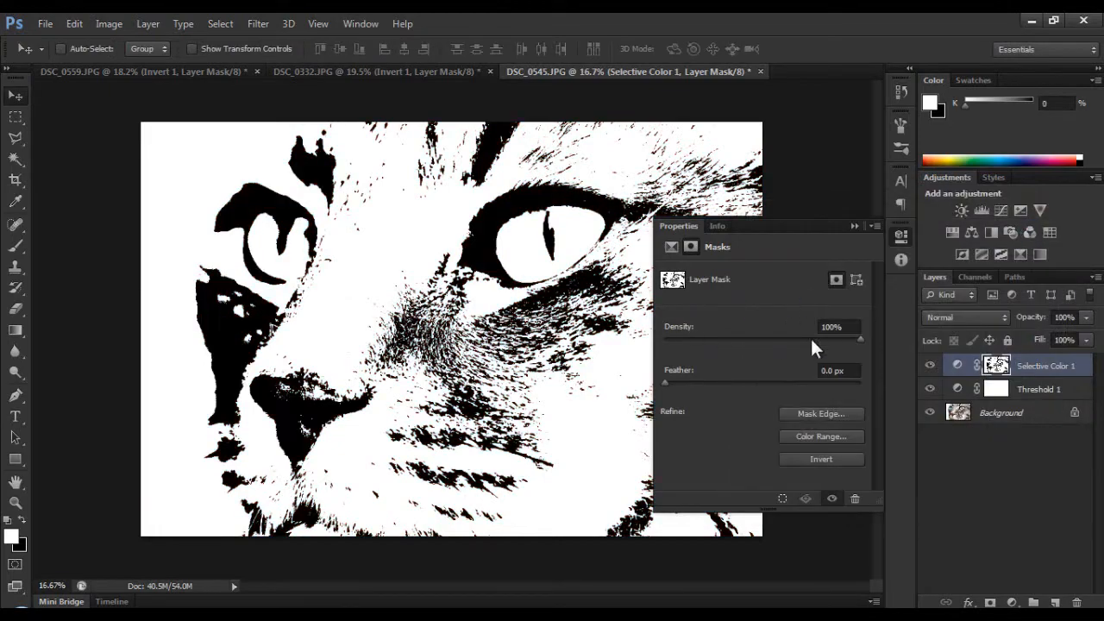
Step: Load the cat's Selective Color mask as a selection and add a new blank layer named 5
left_click(993, 366, "ctrl")
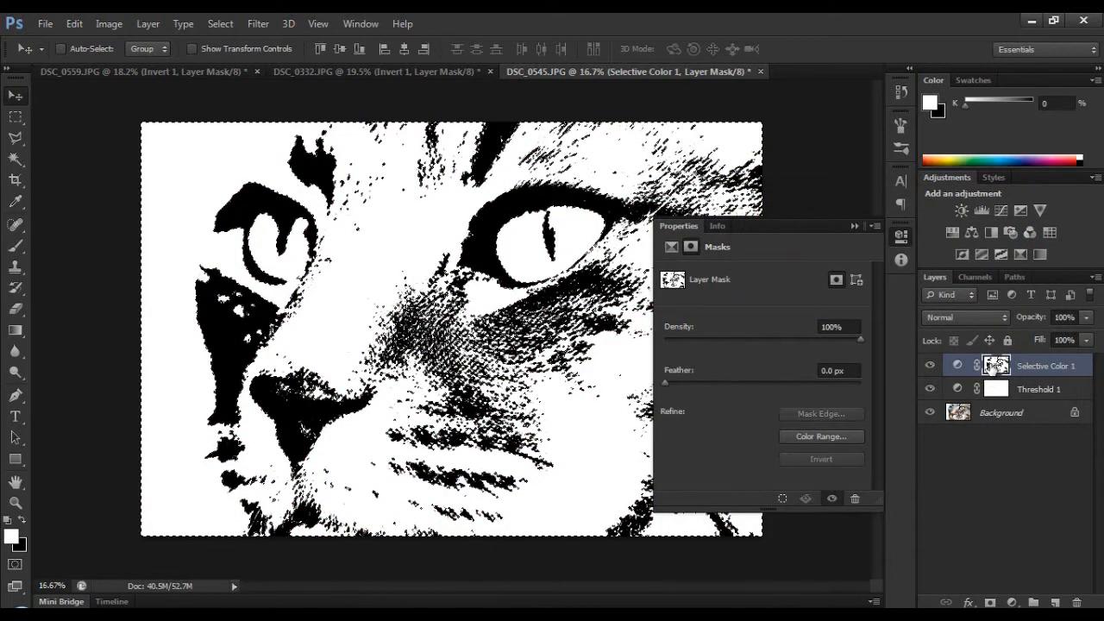
left_click(854, 227)
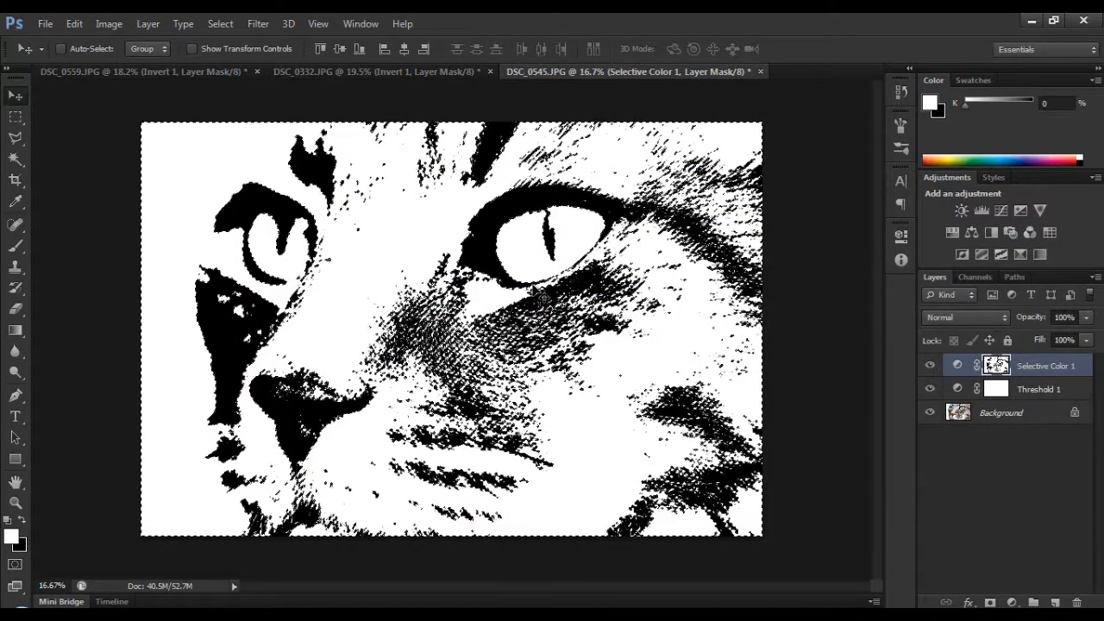
key("ctrl+shift+n")
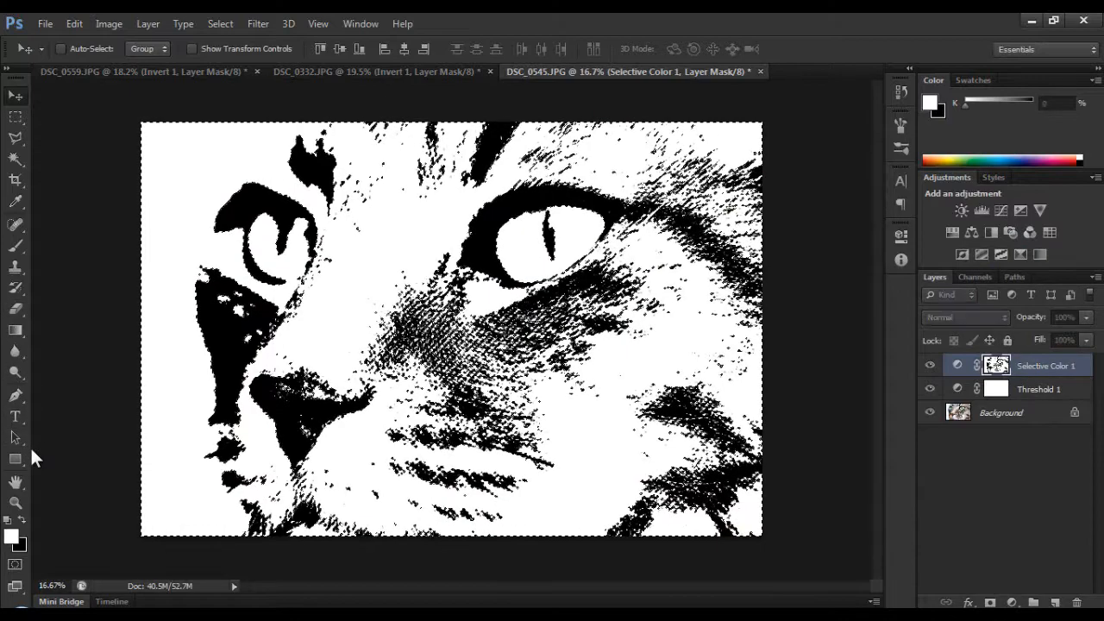
type("4")
key("BackSpace")
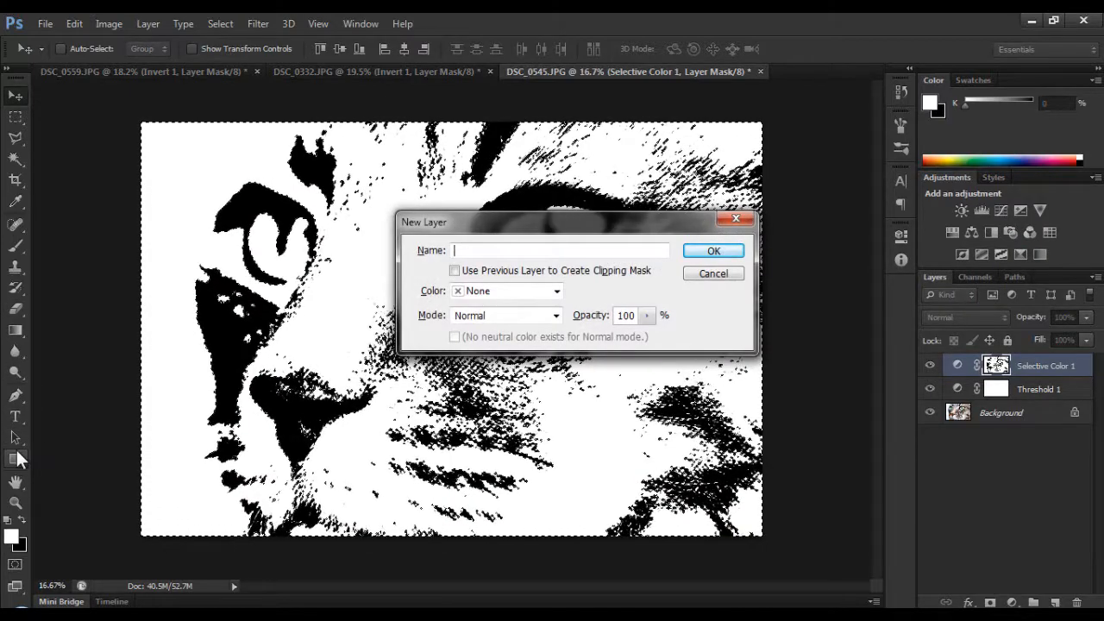
type("5")
key("Return")
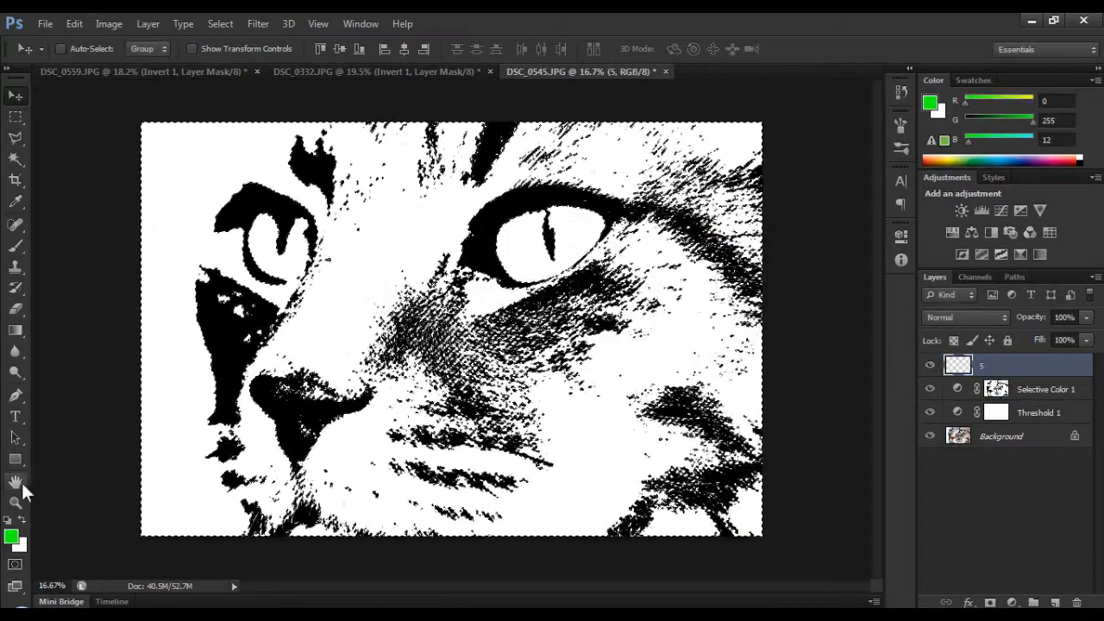
Step: Paint the selected light areas of the cat dark green (RGB 4, 94, 9) on layer 5 with the 1200 px brush, and clear the selection
key("b")
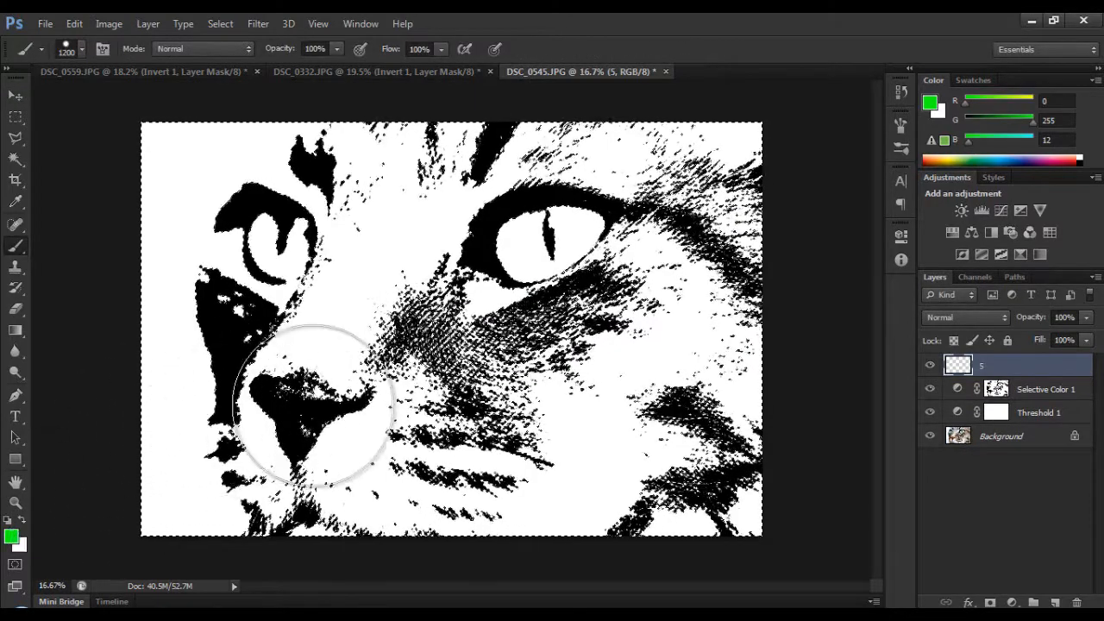
left_click(12, 535)
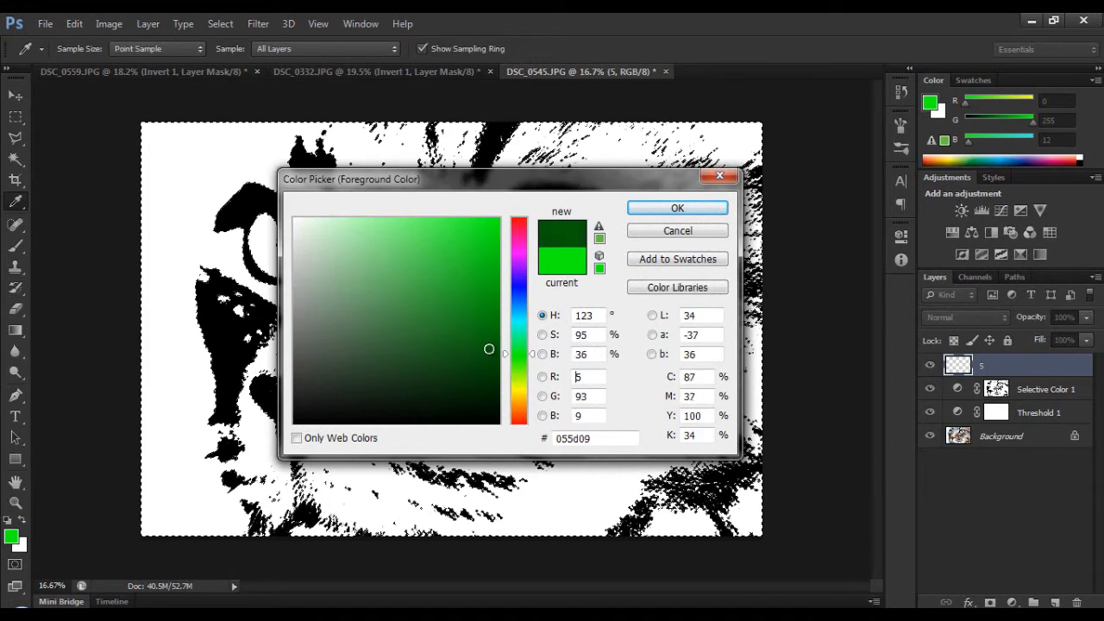
left_click(673, 210)
mouse_move(756, 147)
left_mouse_down()
mouse_move(110, 164)
mouse_move(4, 270)
mouse_move(436, 274)
mouse_move(164, 483)
mouse_move(259, 578)
mouse_move(448, 595)
mouse_move(431, 336)
mouse_move(739, 52)
mouse_move(739, 345)
mouse_move(681, 491)
left_mouse_up()
left_click(12, 98)
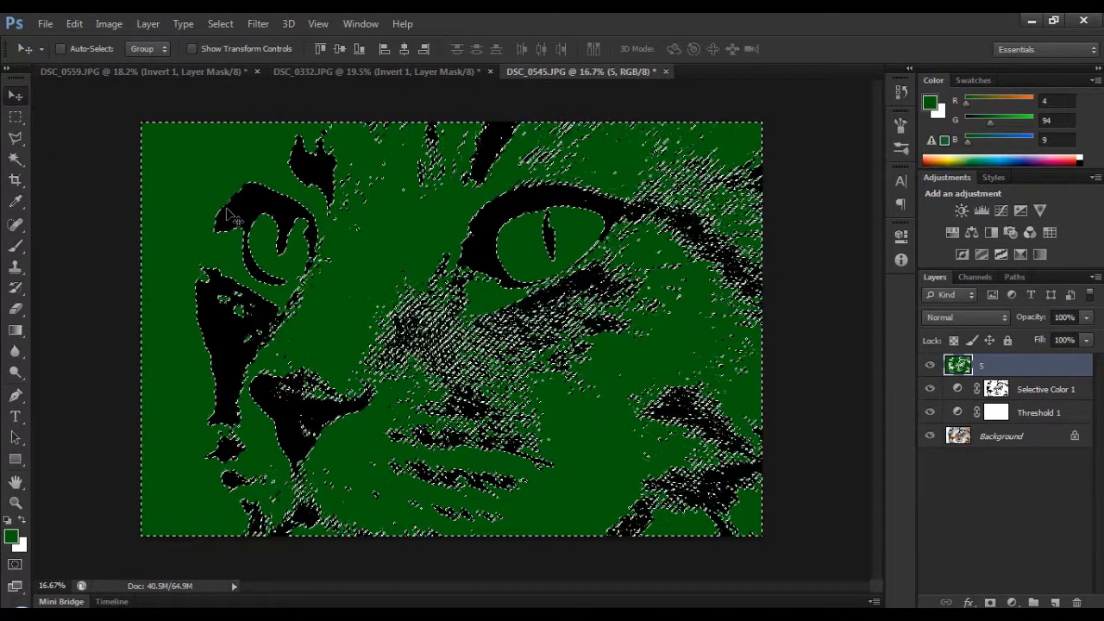
key("ctrl+d")
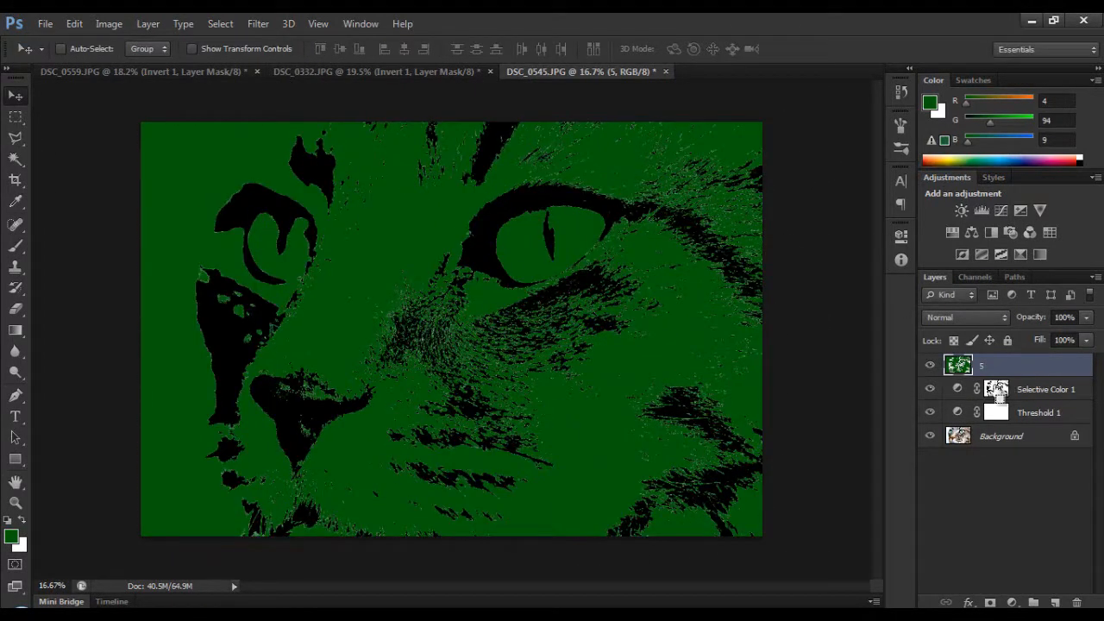
Step: Load the cat's Selective Color mask as a selection again, add another blank layer on top, and invert the selection
left_click(996, 388, "ctrl")
key("ctrl+shift+n")
key("Return")
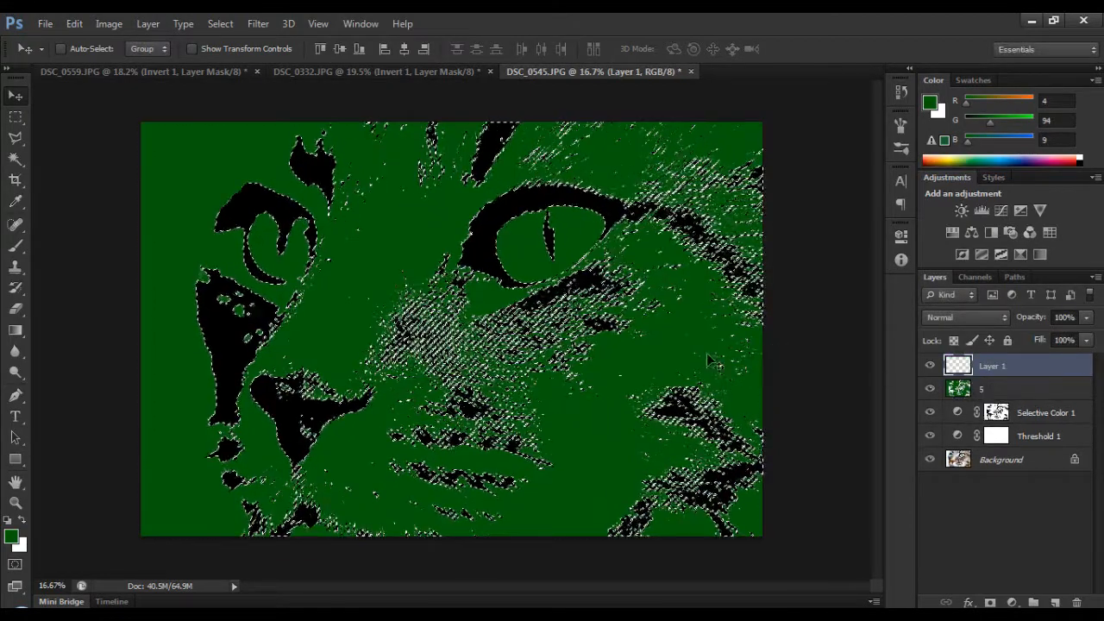
Step: Set the foreground color to a dark slate blue (RGB 47, 54, 69)
left_click(12, 536)
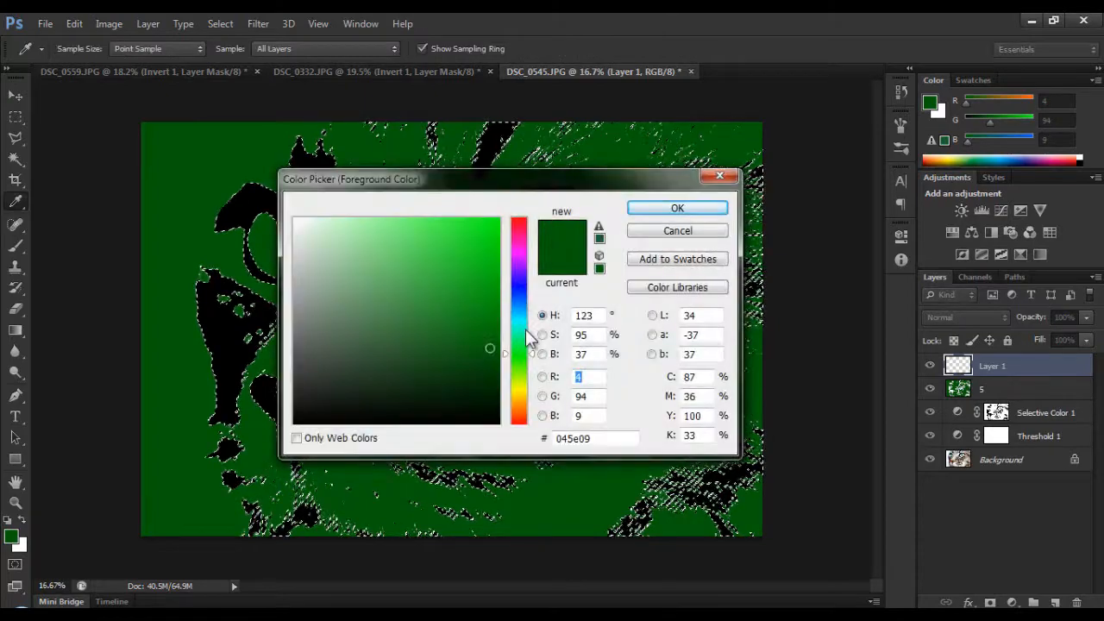
left_click(519, 298)
mouse_move(463, 277)
left_mouse_down()
mouse_move(406, 340)
mouse_move(354, 353)
mouse_move(360, 368)
left_mouse_up()
left_click(677, 208)
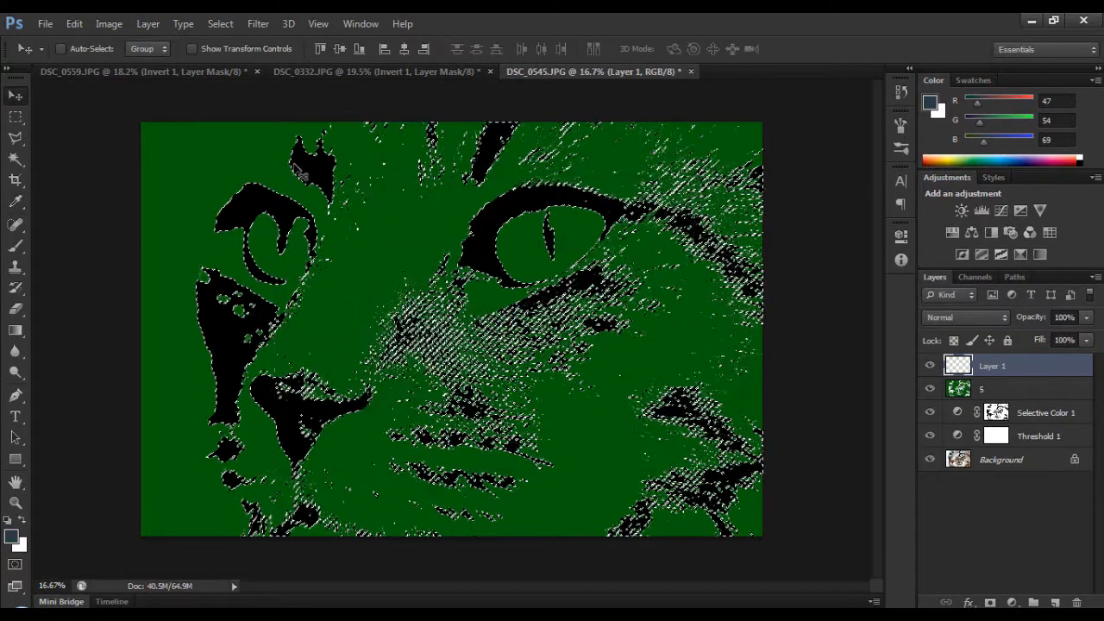
Step: Paint the selected dark areas of the cat slate blue on Layer 1 with the 1200 px brush, and clear the selection
key("b")
mouse_move(328, 201)
left_mouse_down()
mouse_move(285, 178)
mouse_move(475, 219)
mouse_move(811, 138)
mouse_move(762, 364)
mouse_move(708, 522)
mouse_move(721, 549)
mouse_move(506, 258)
mouse_move(530, 557)
mouse_move(329, 407)
mouse_move(214, 420)
mouse_move(218, 261)
mouse_move(182, 303)
mouse_move(308, 135)
left_mouse_up()
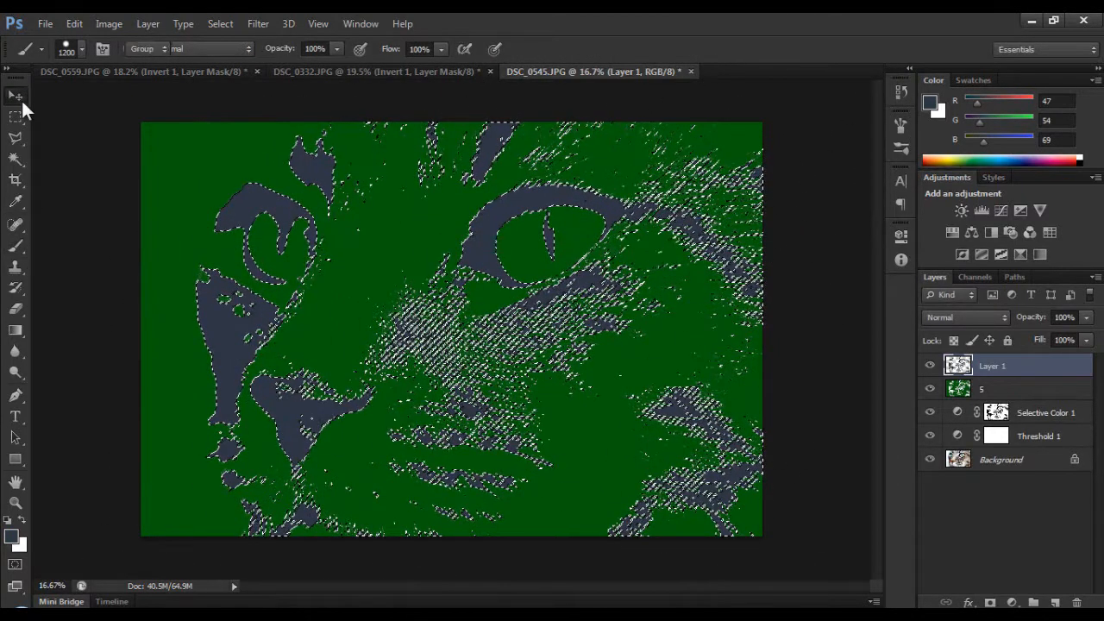
left_click(19, 97)
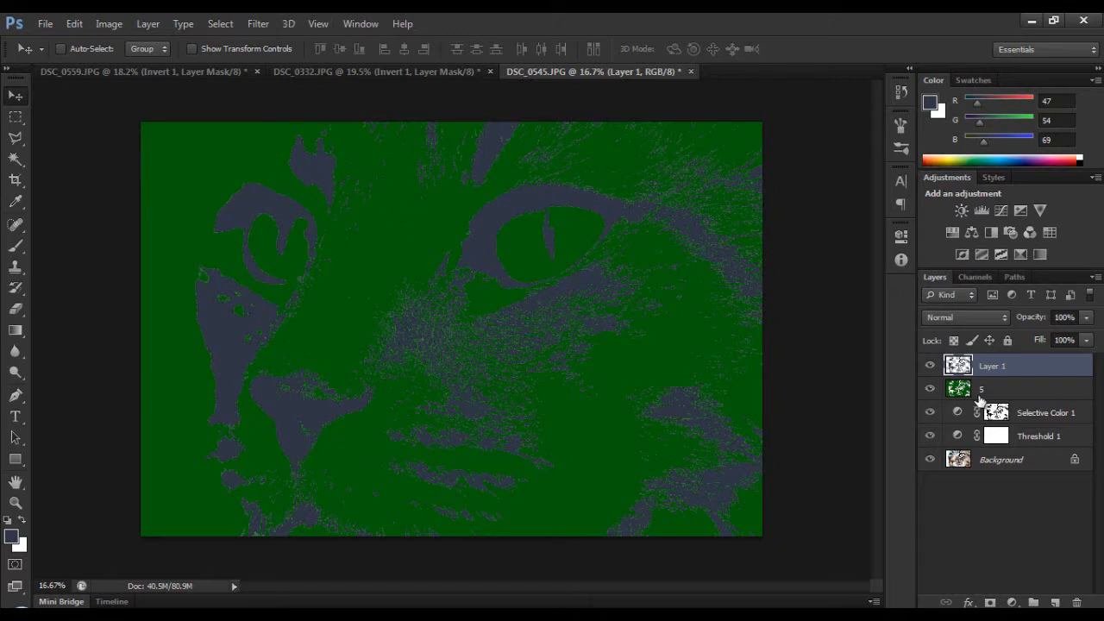
Step: Give layer 5 a black-to-white linear Gradient Overlay with 67% opacity and a 59° angle, leaving Color Overlay off
left_click(1047, 392)
key("h")
double_click(1048, 390)
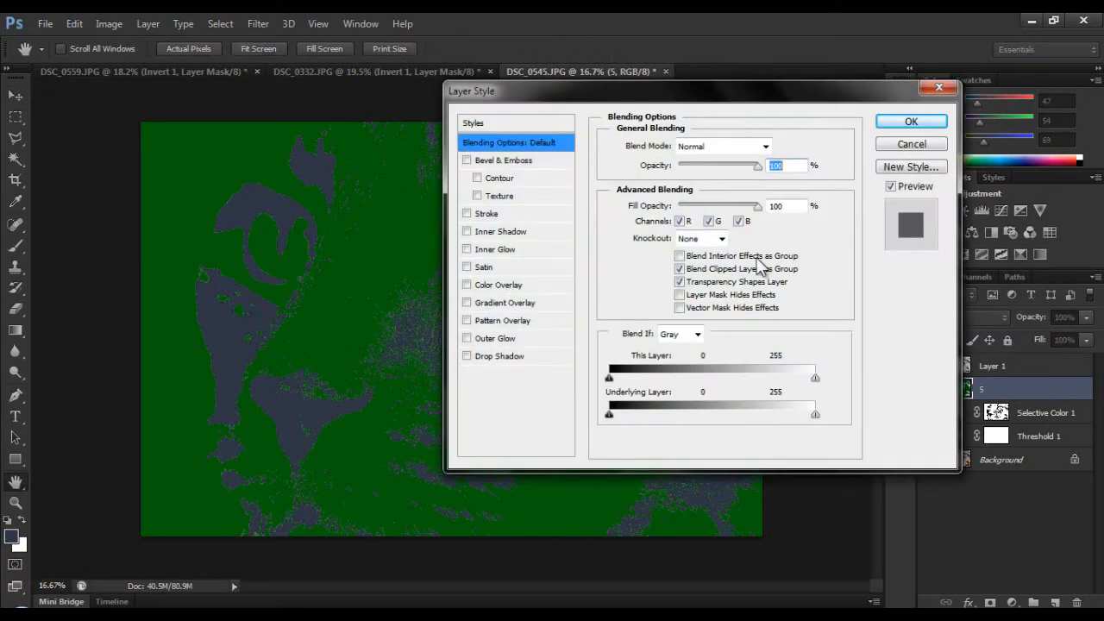
left_click(501, 289)
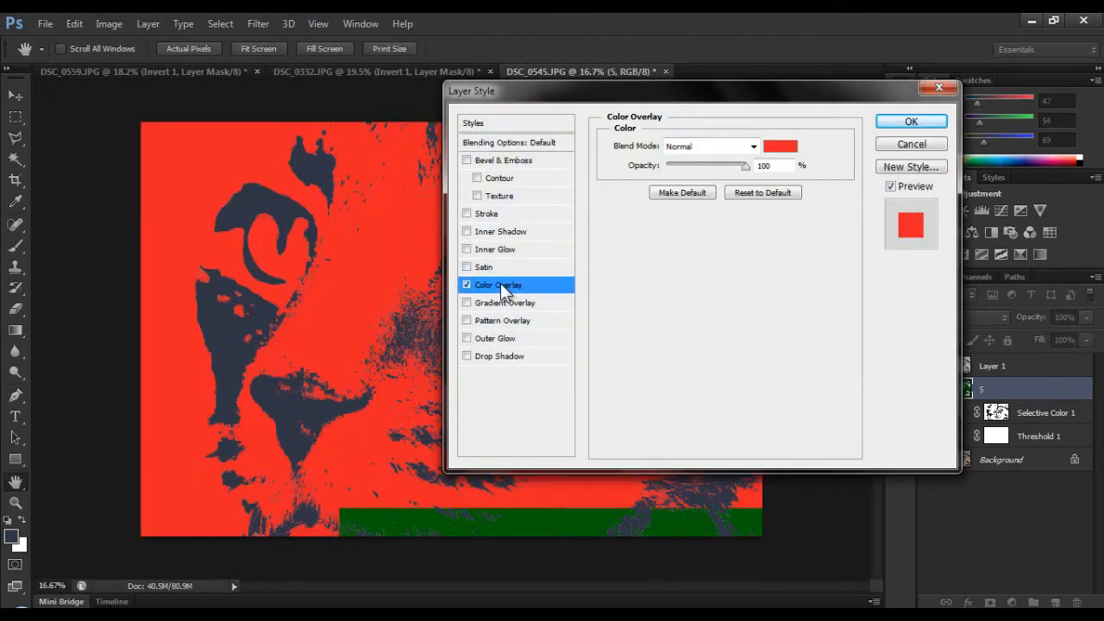
left_click(467, 285)
left_click(467, 303)
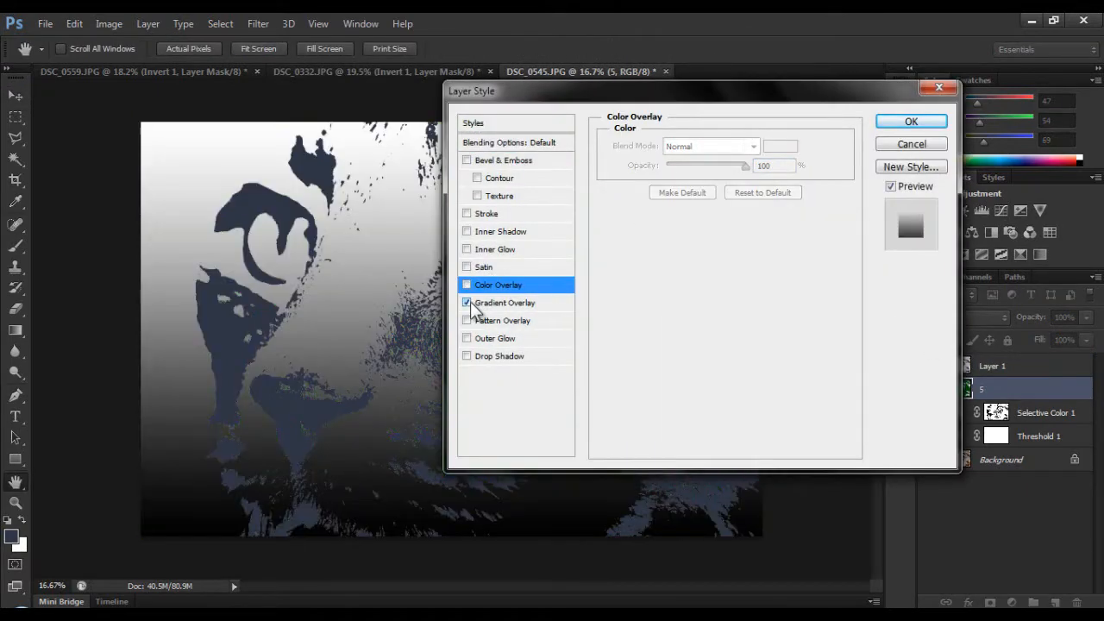
left_click(525, 302)
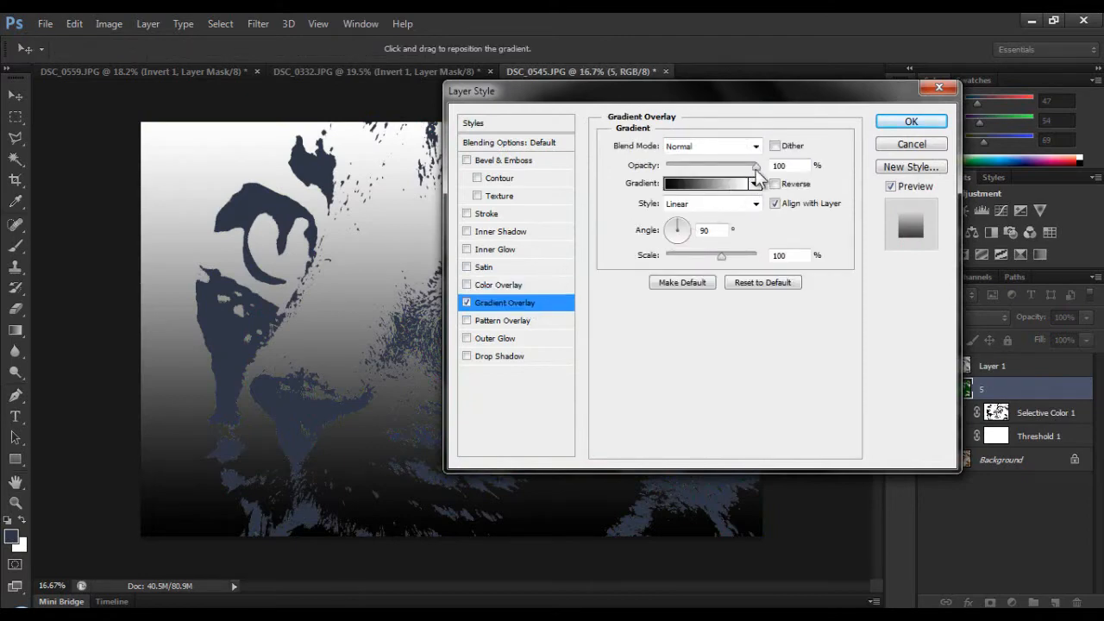
left_click_drag(756, 165, 726, 168)
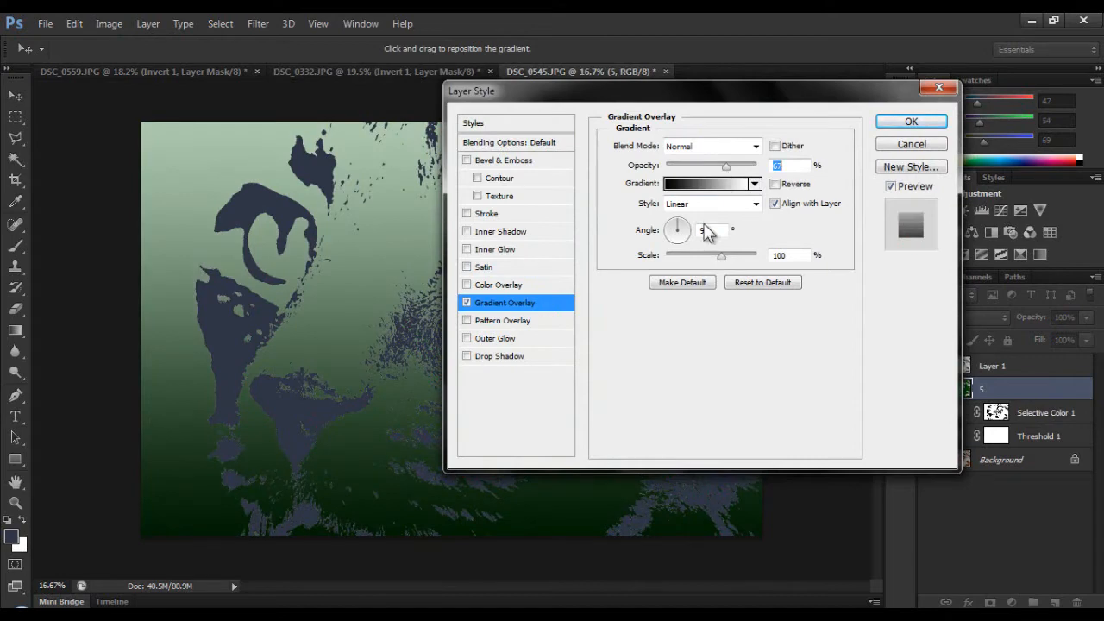
left_click_drag(677, 227, 682, 223)
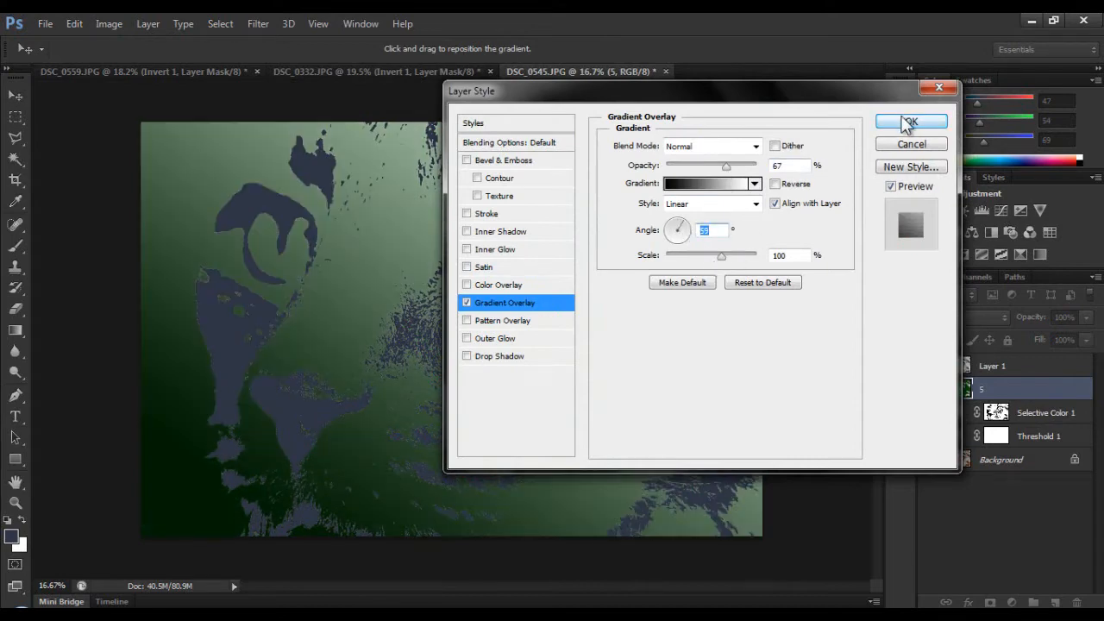
left_click(911, 122)
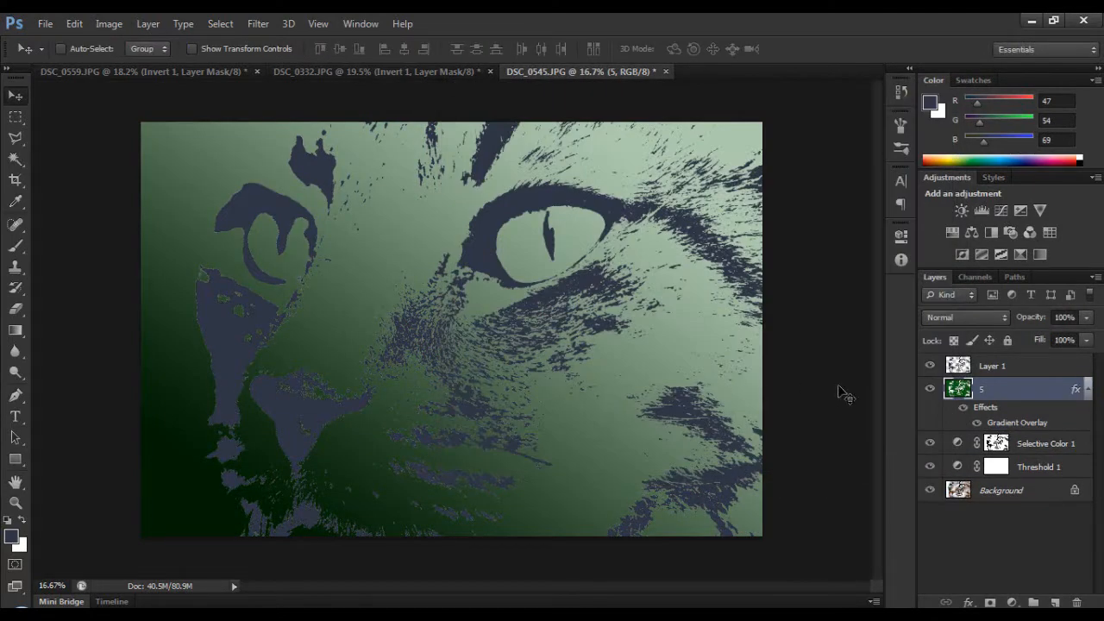
Step: Copy the layer style from layer 5 and paste it onto Layer 1
right_click(1027, 392)
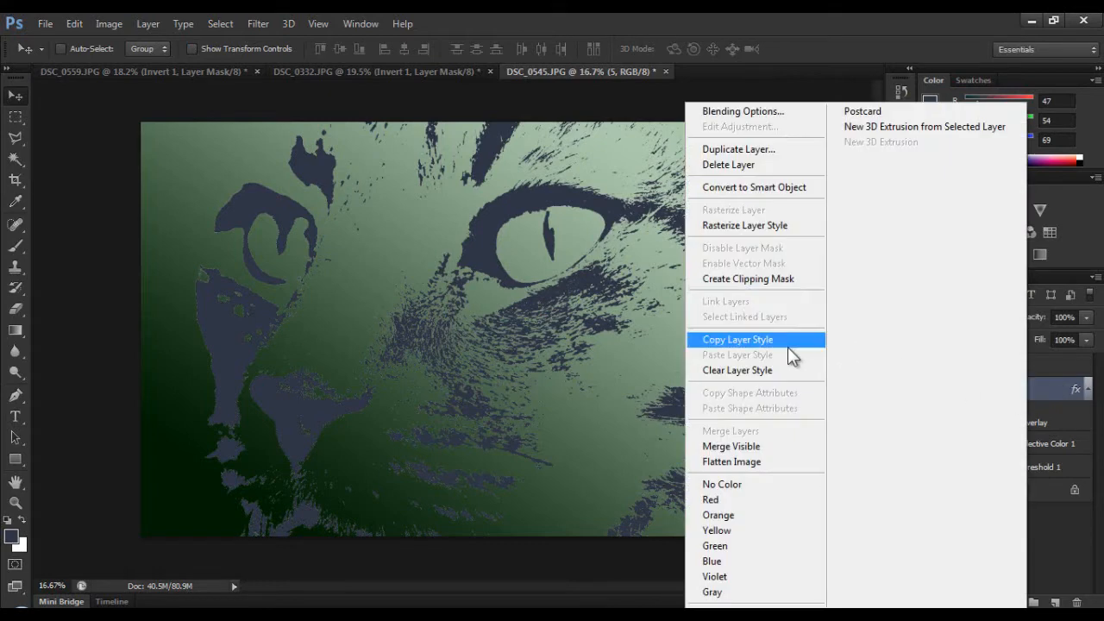
left_click(787, 345)
right_click(1027, 364)
left_click(797, 355)
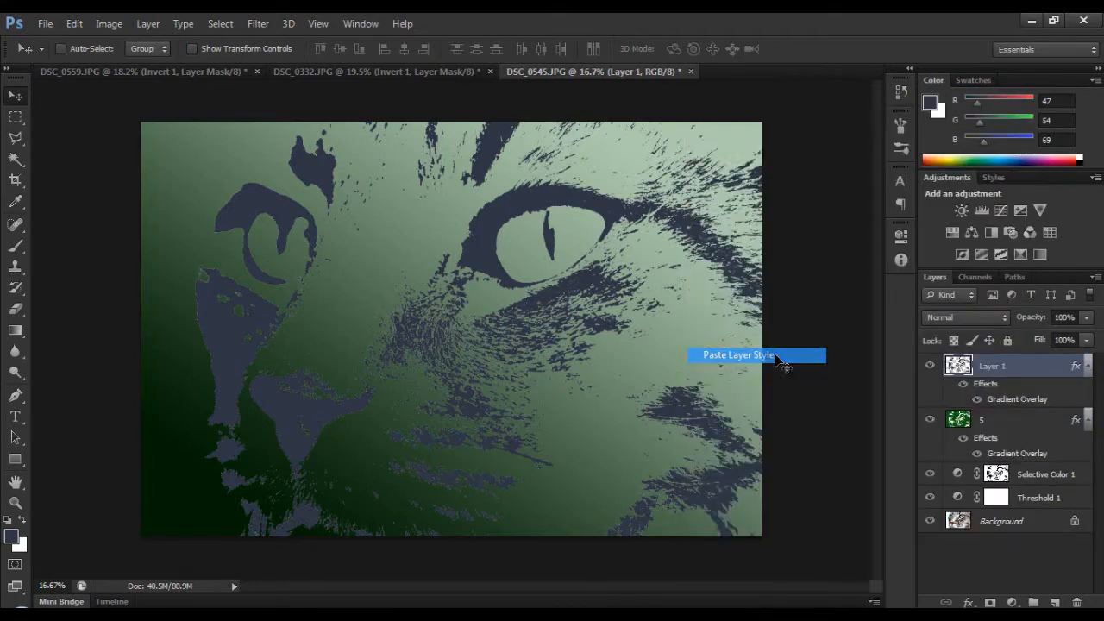
Step: Set the angle of Layer 1's Gradient Overlay to -146° so its gradient runs opposite to layer 5's
double_click(1044, 371)
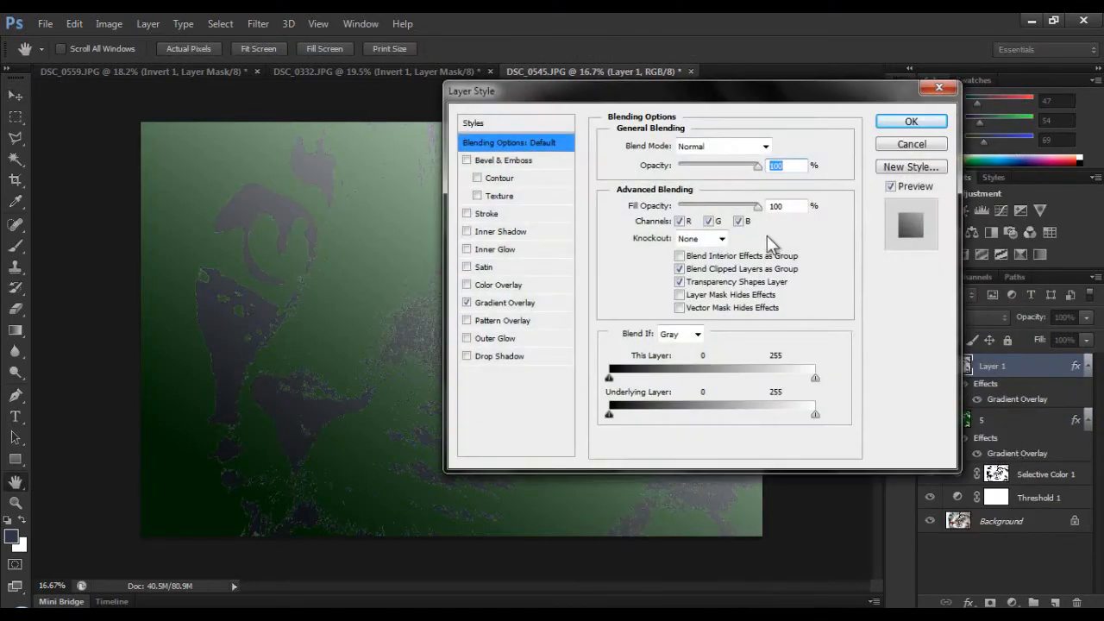
left_click(511, 304)
left_click_drag(694, 235, 653, 259)
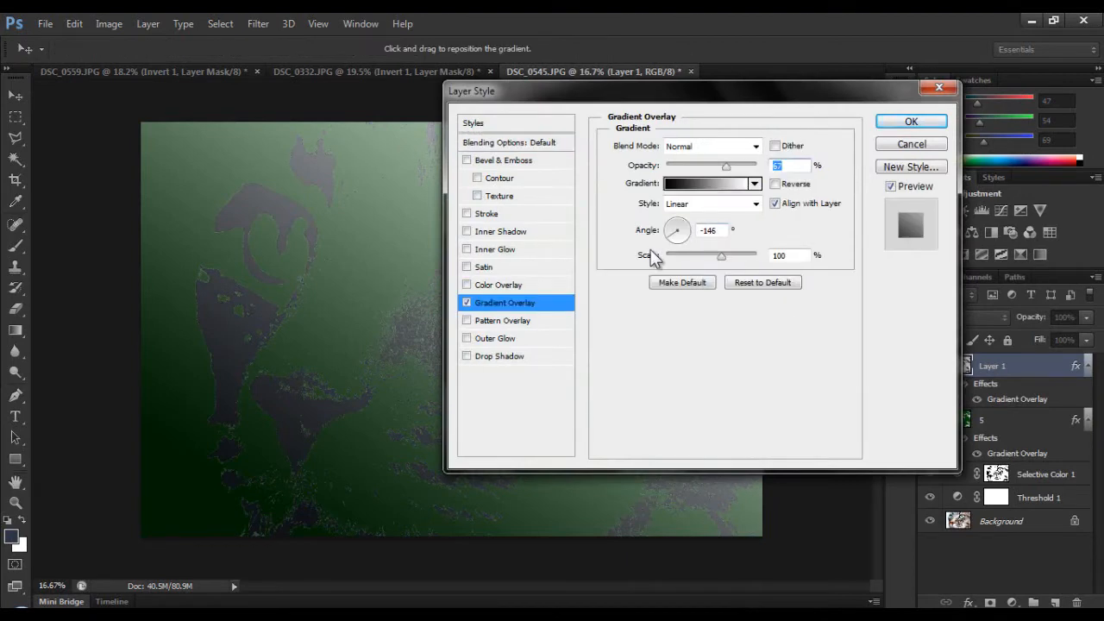
left_click(927, 122)
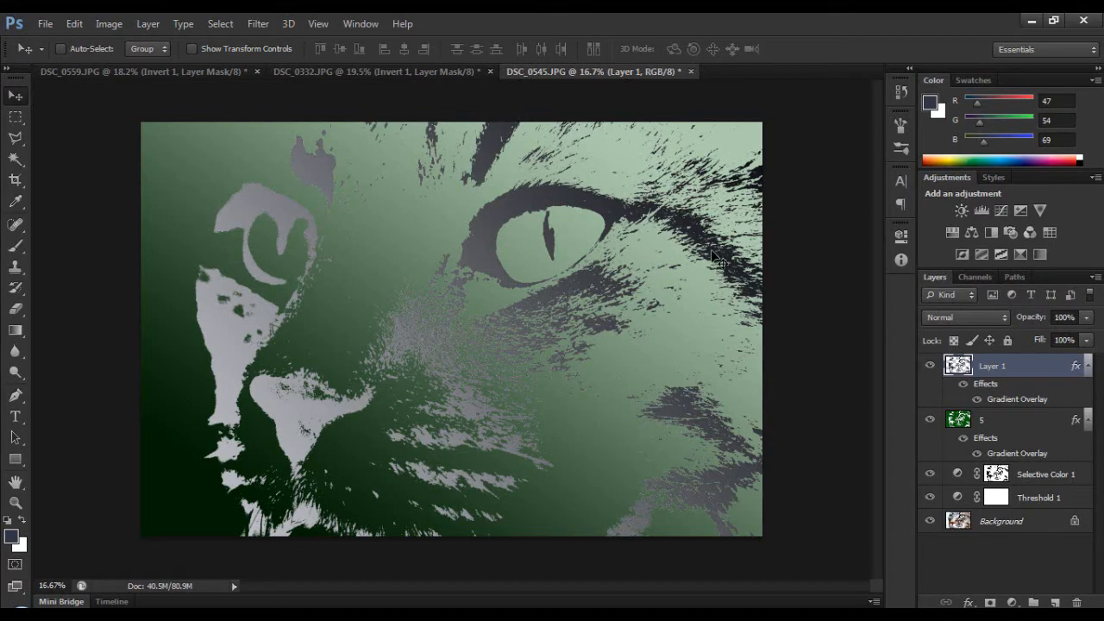
Step: Hide the Invert 1 adjustment layer in DSC_0559.JPG and return to the cat image DSC_0545.JPG
left_click(434, 69)
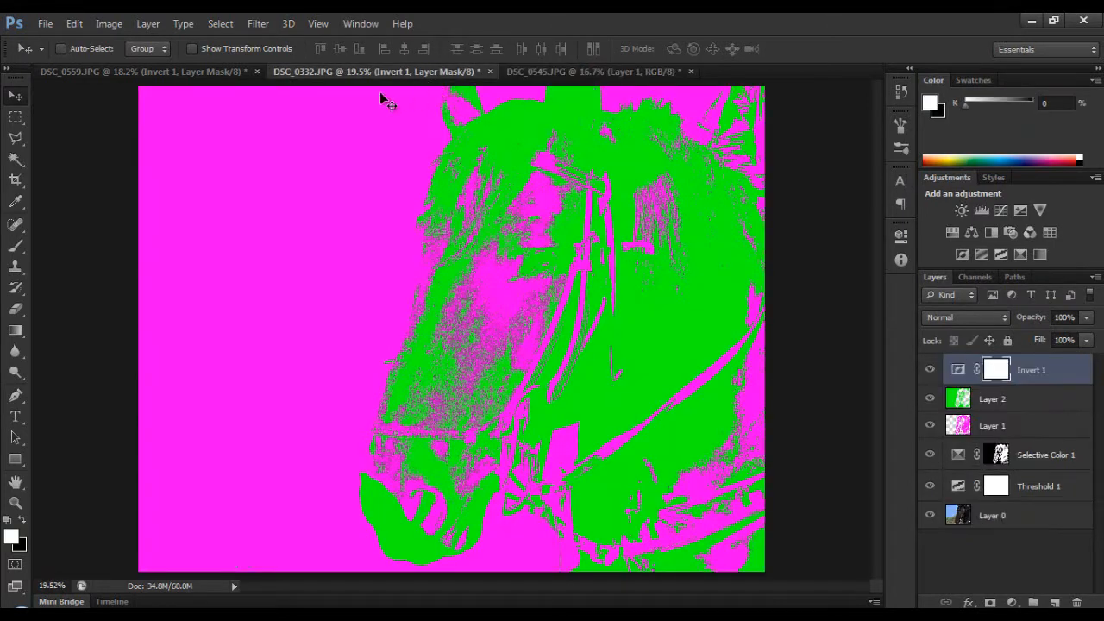
left_click(216, 69)
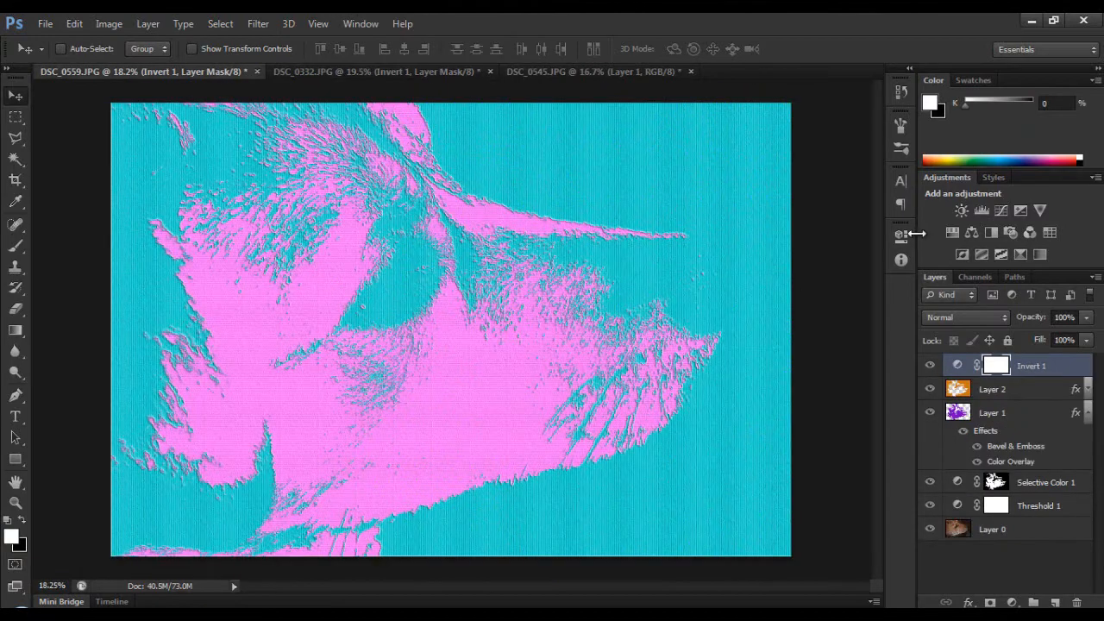
left_click(930, 365)
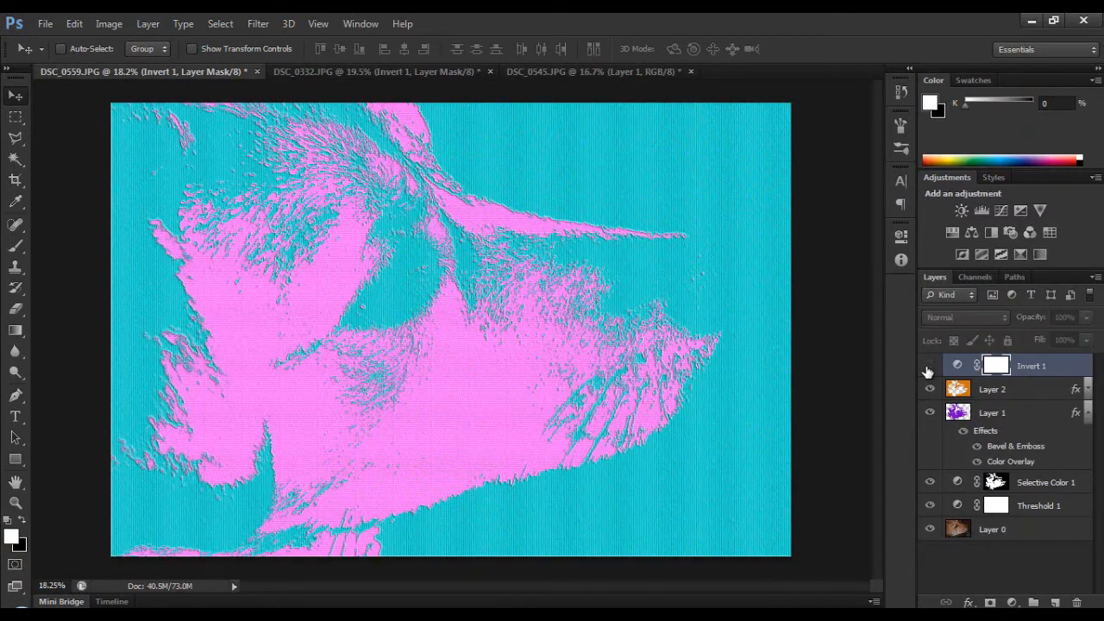
left_click(562, 72)
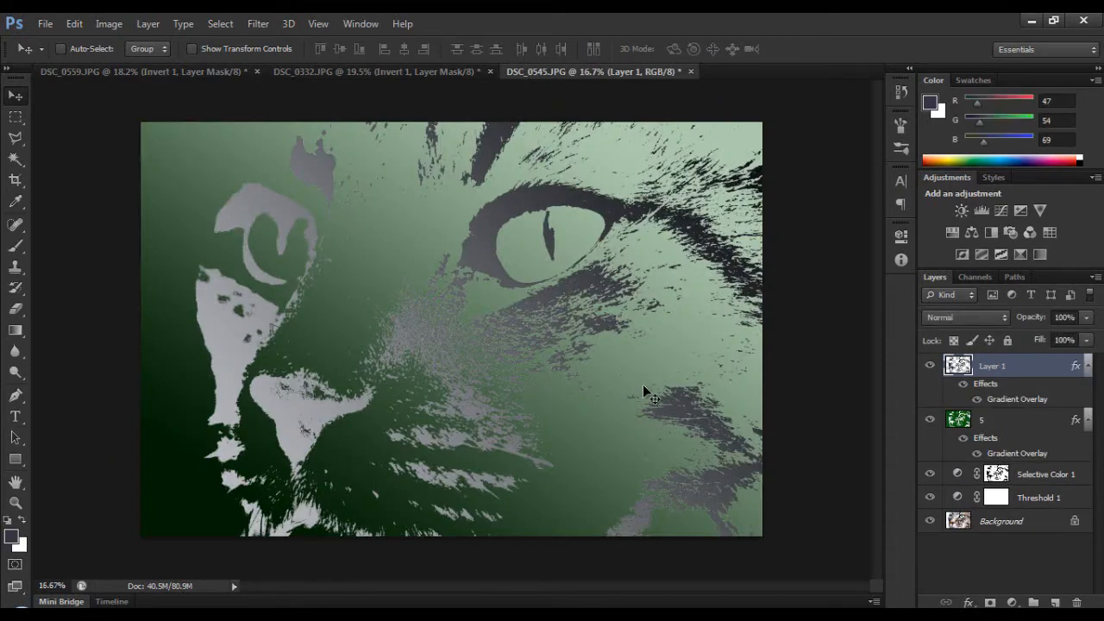
Step: Add Bevel & Emboss with Texture to layer 5, using the sixth pattern at 1000% scale and -1000% depth, and collapse the effects lists
double_click(1045, 422)
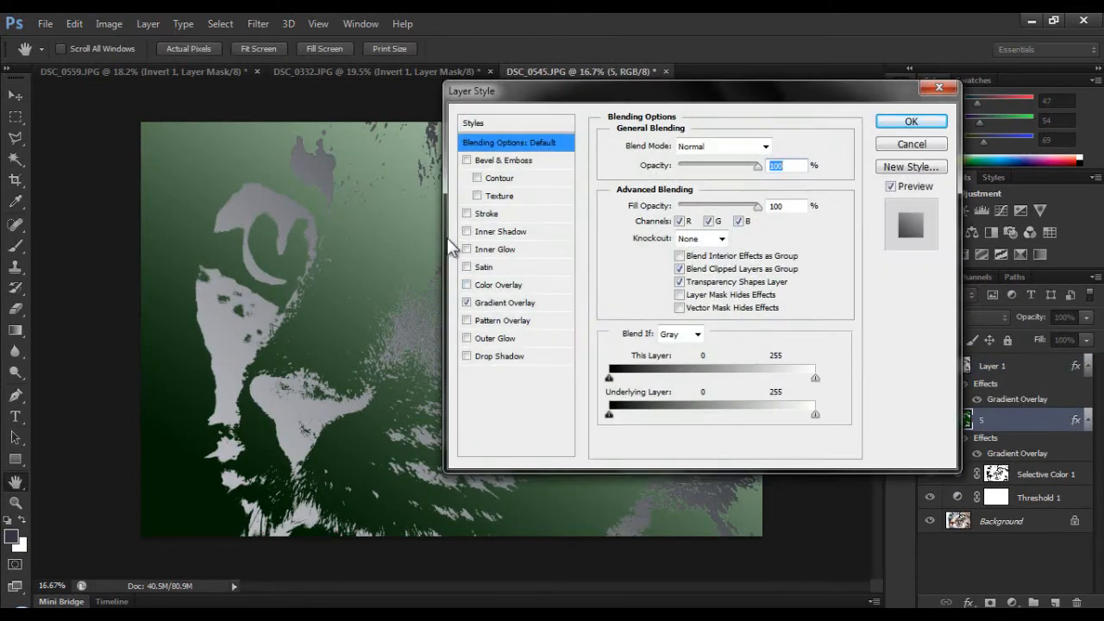
left_click(516, 196)
left_click(691, 163)
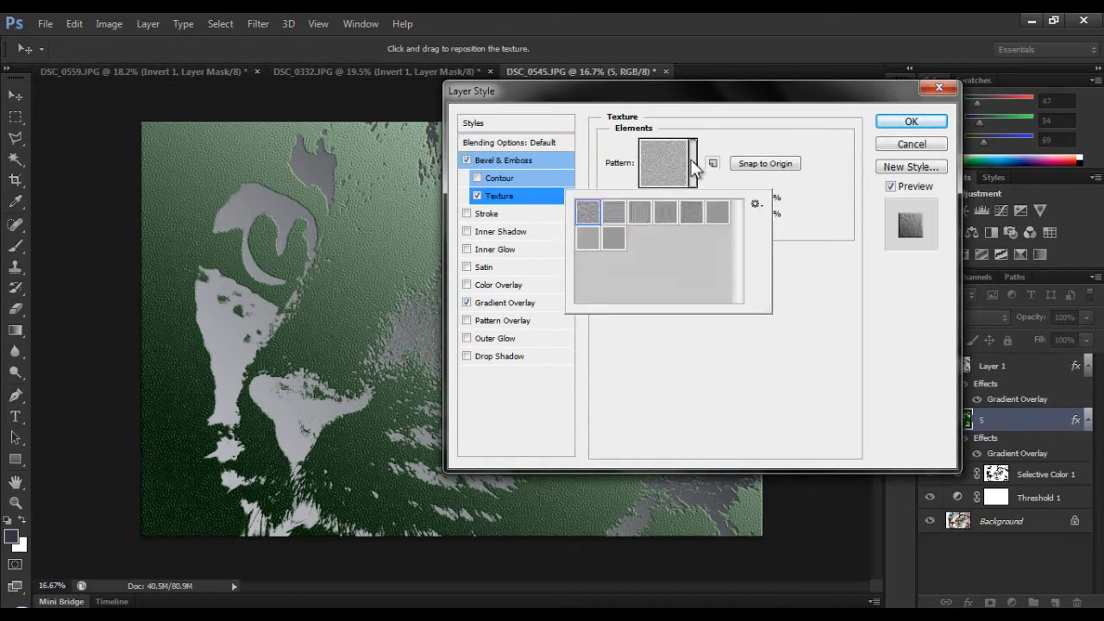
left_click(714, 217)
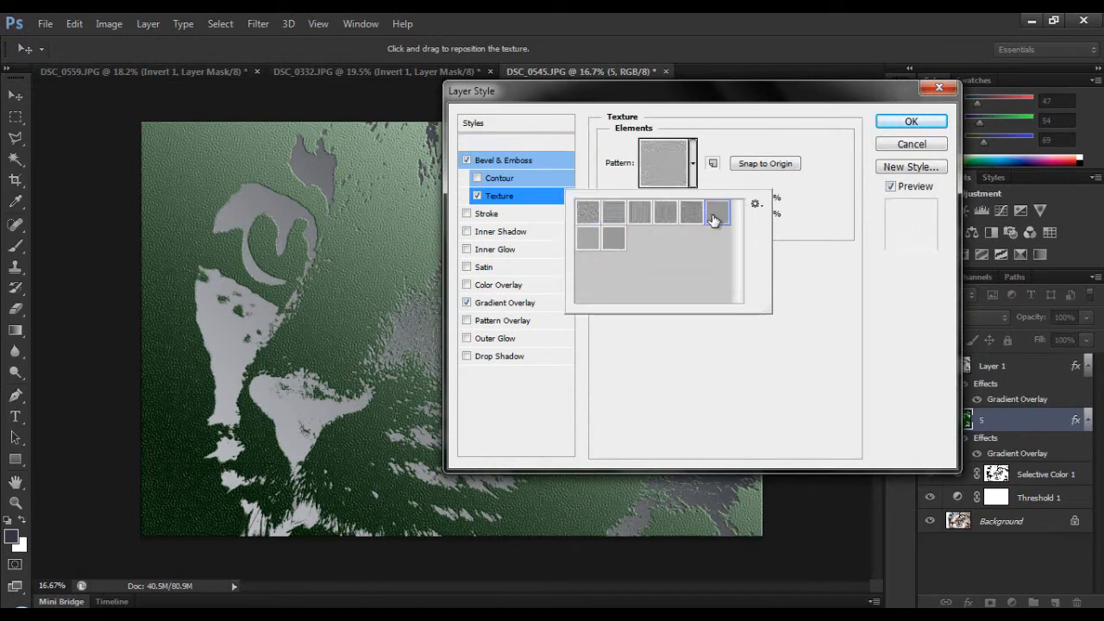
left_click(785, 169)
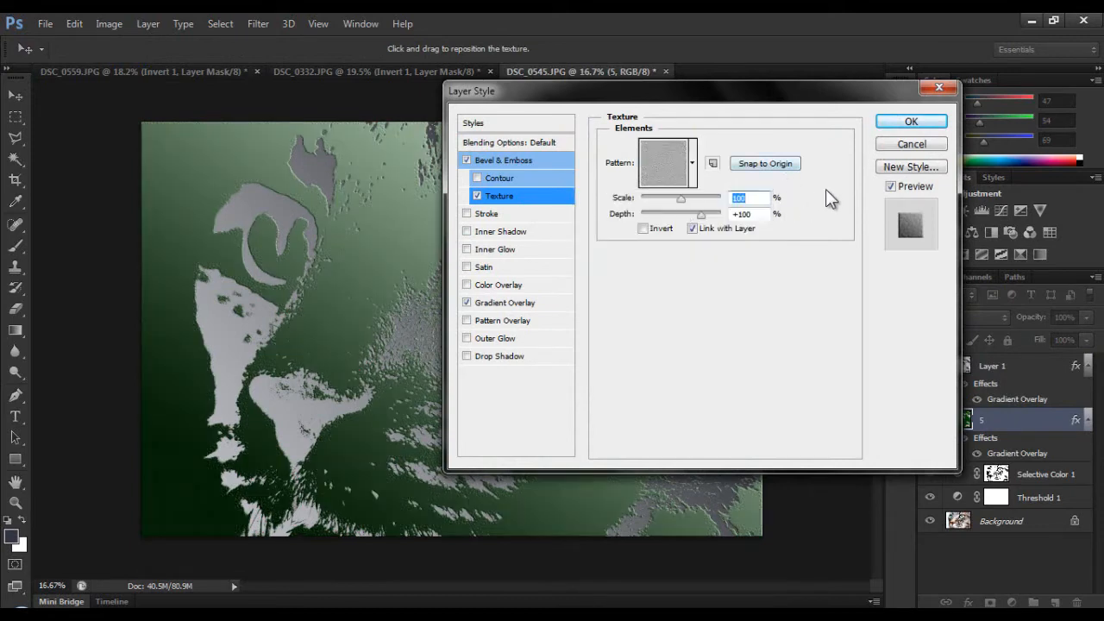
left_click_drag(677, 197, 613, 215)
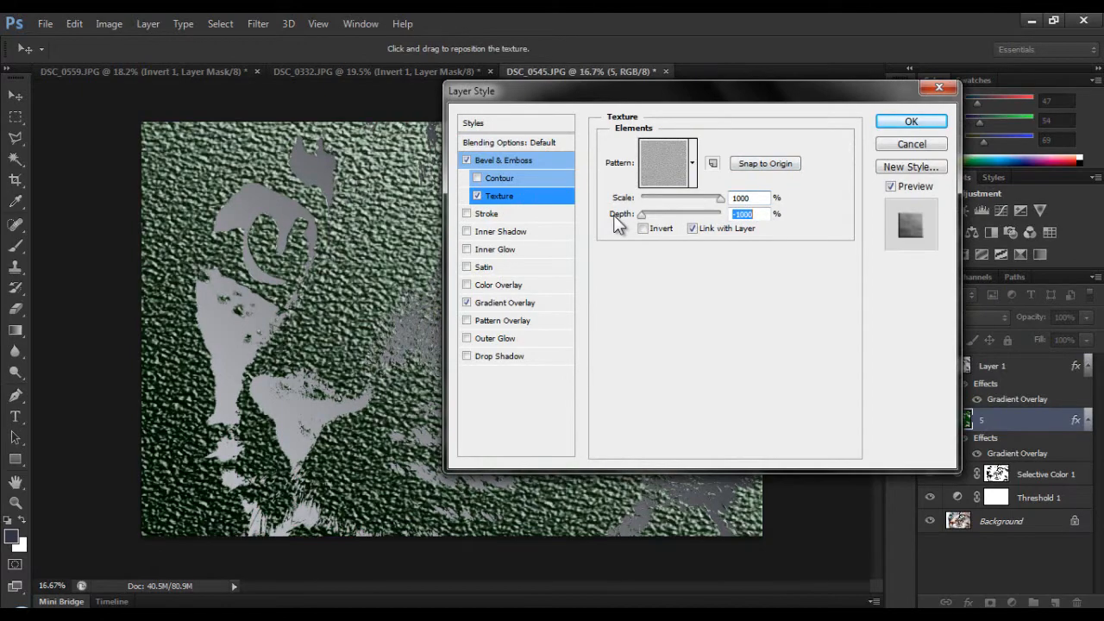
left_click(914, 123)
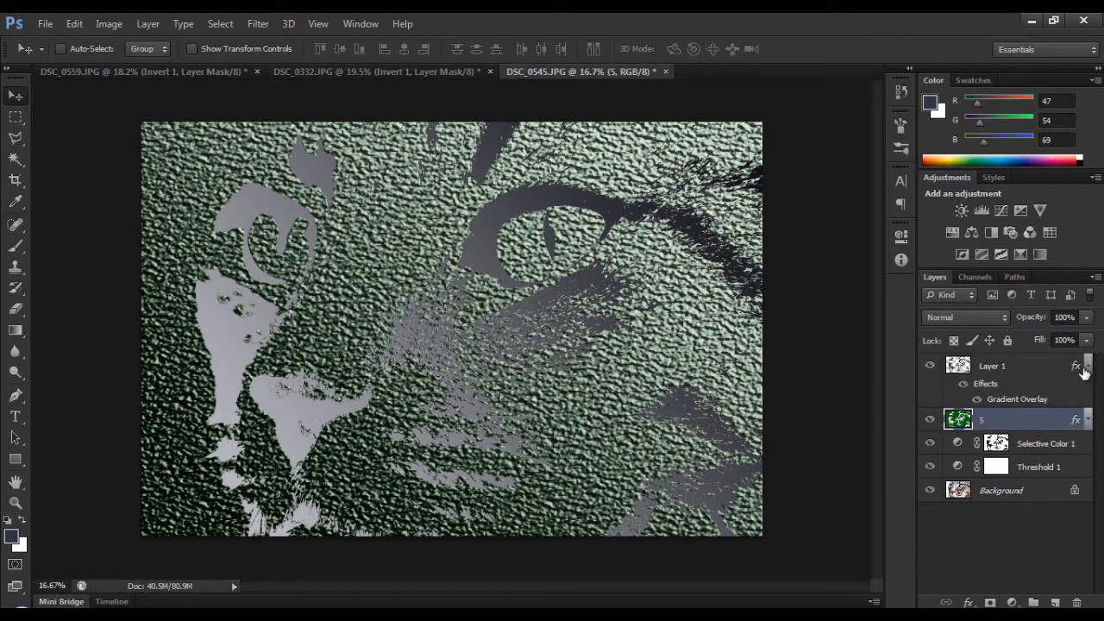
left_click(1087, 420)
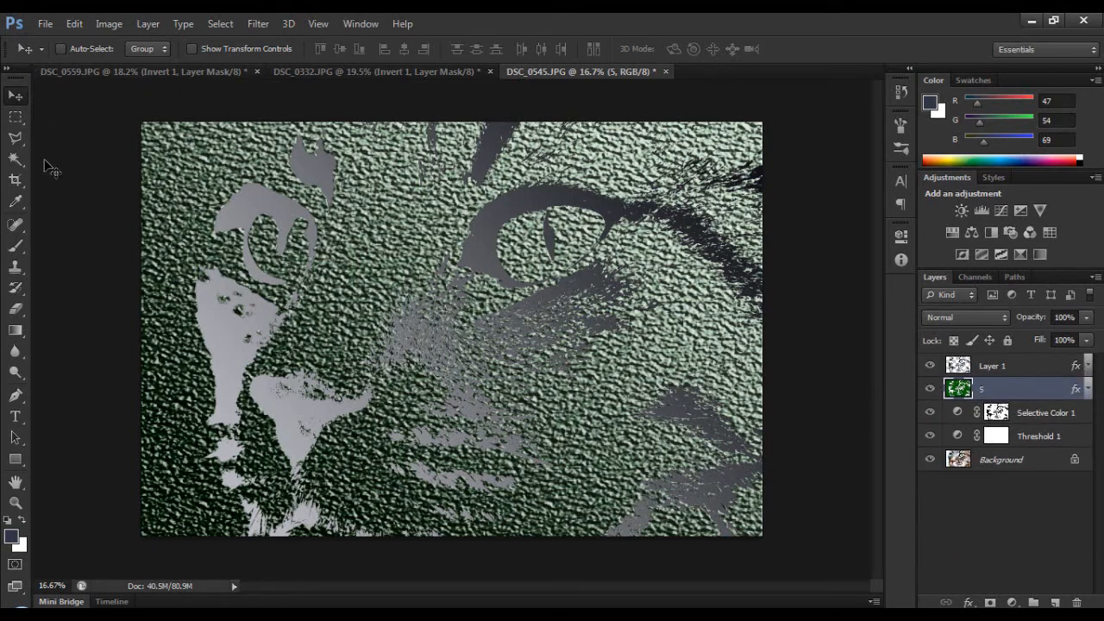